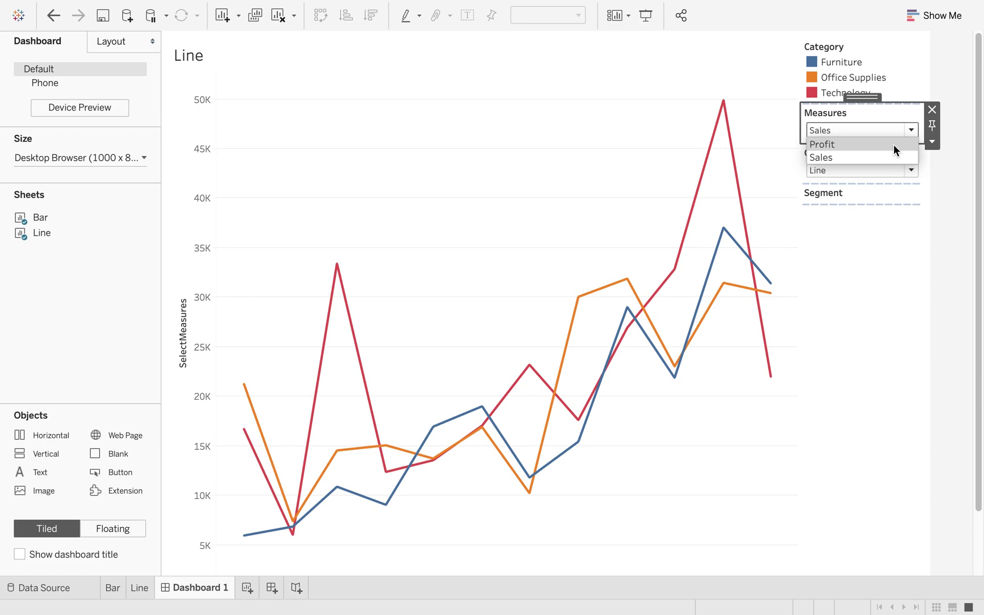
Step: Switch the dashboard's Measures parameter to Profit and back to Sales
click(894, 146)
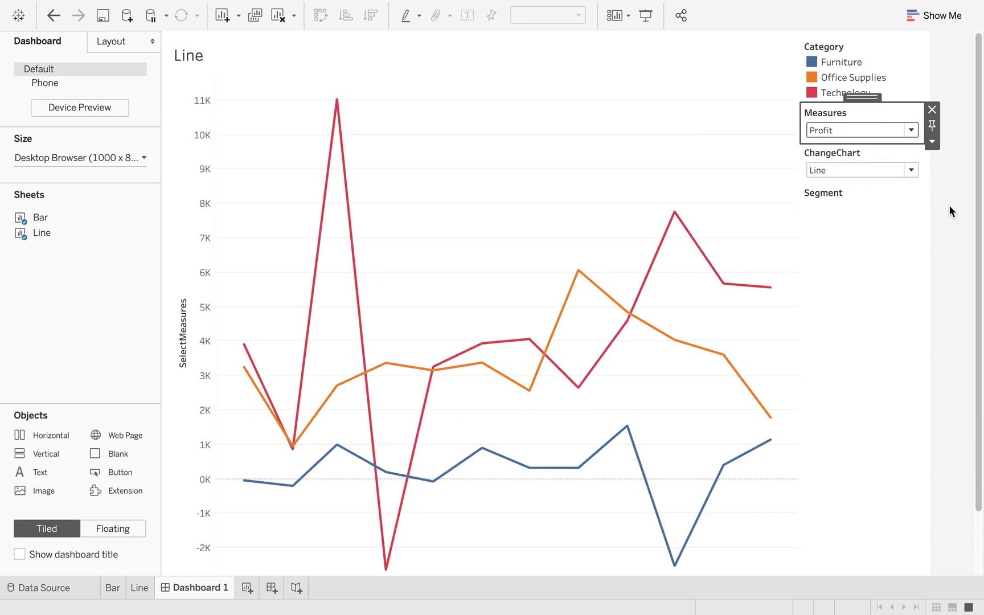
click(911, 129)
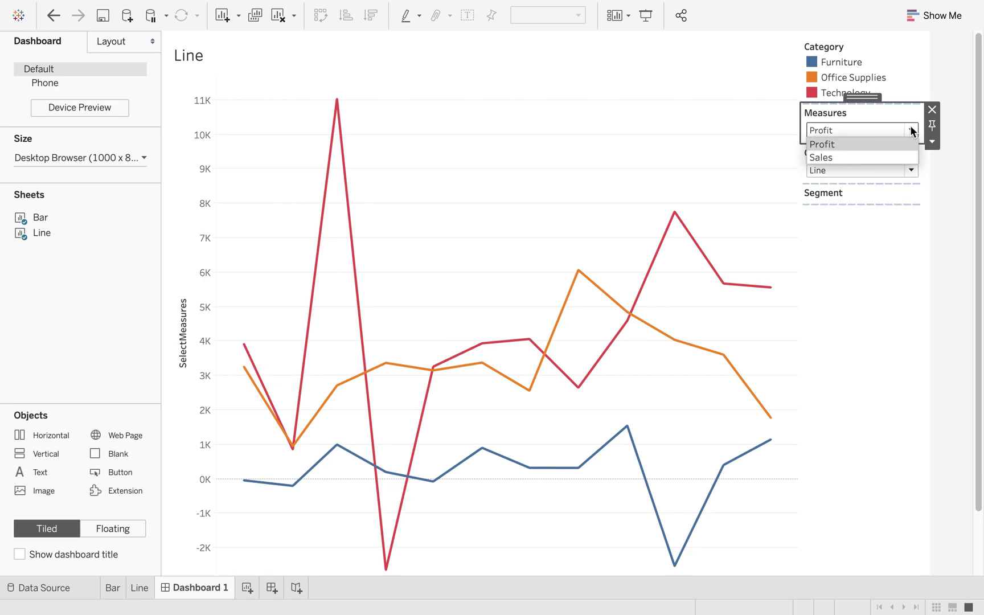
click(883, 157)
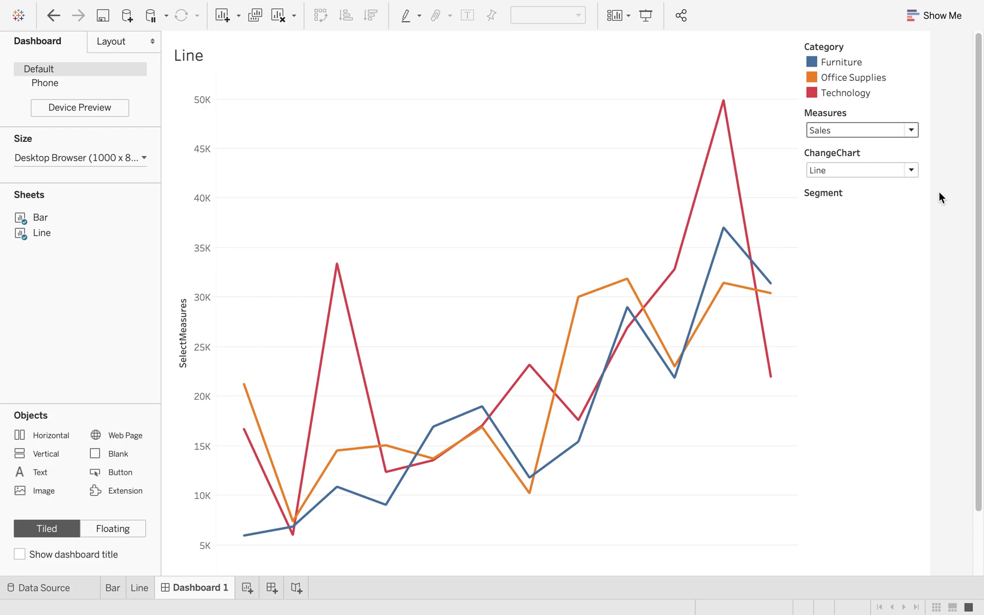
Step: Set the dashboard's ChangeChart parameter to Bar
click(911, 171)
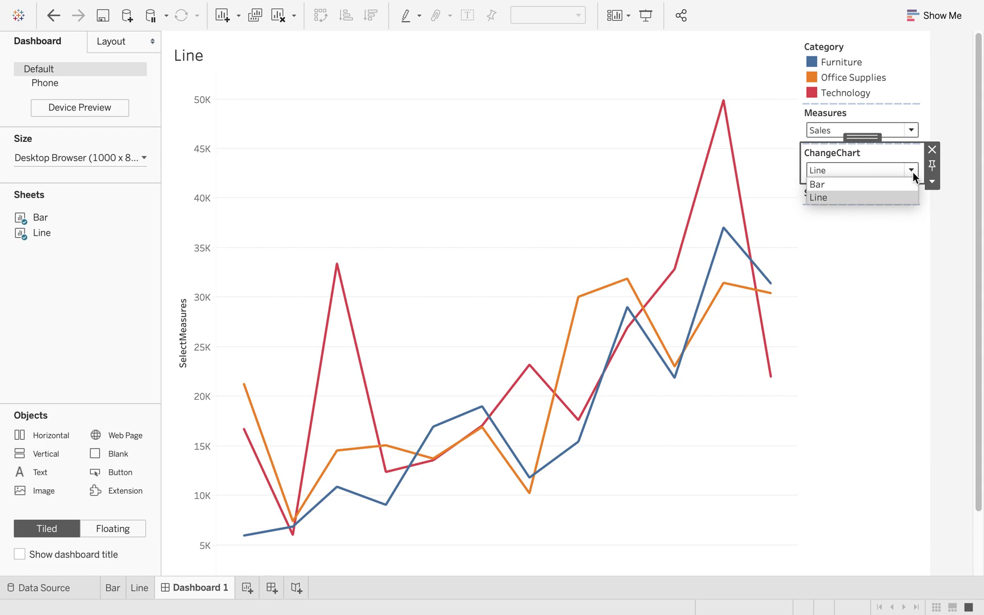
click(890, 185)
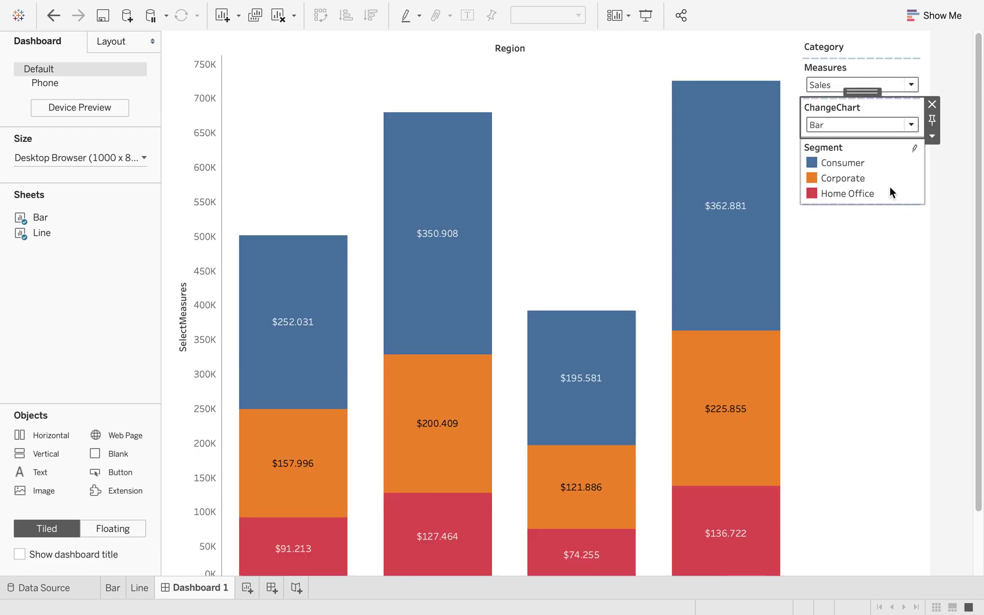
click(955, 249)
click(913, 288)
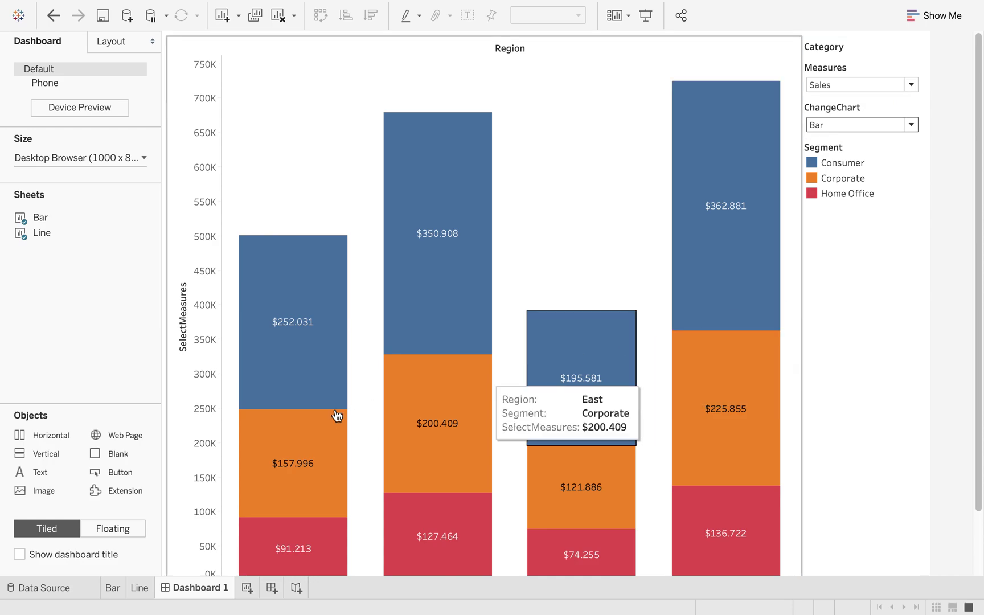
Step: Examine the columns and rows of the Orders table in the Superstore data source
click(54, 592)
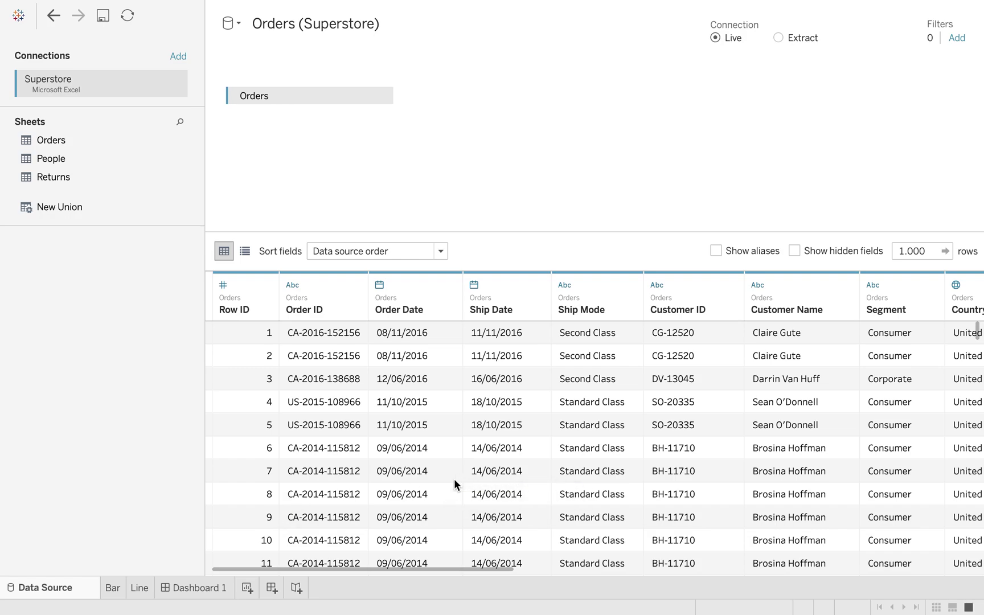
scroll(455, 480, right, 15)
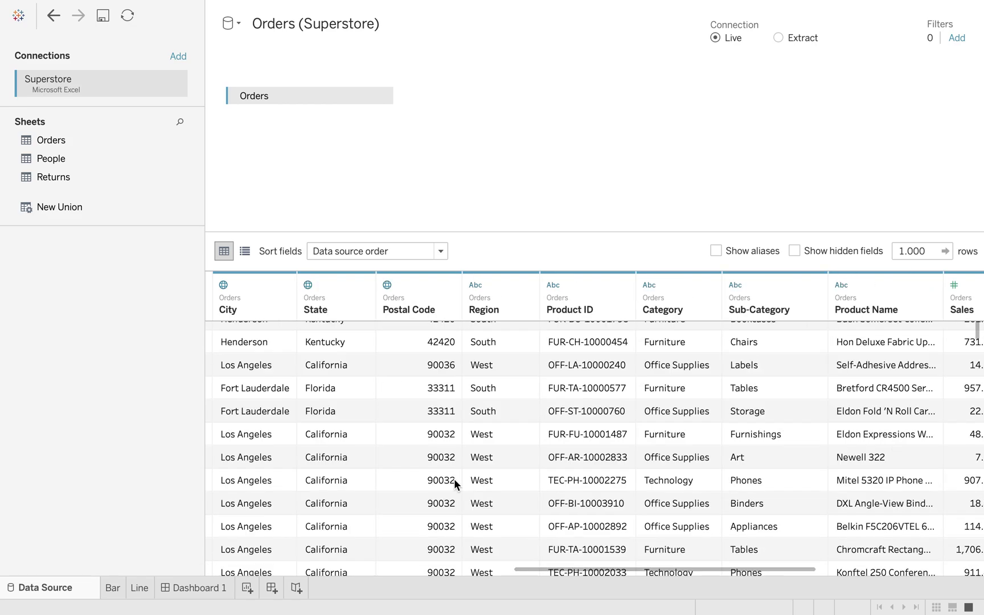
scroll(454, 480, left, 15)
scroll(454, 480, down, 1)
scroll(454, 480, up, 2)
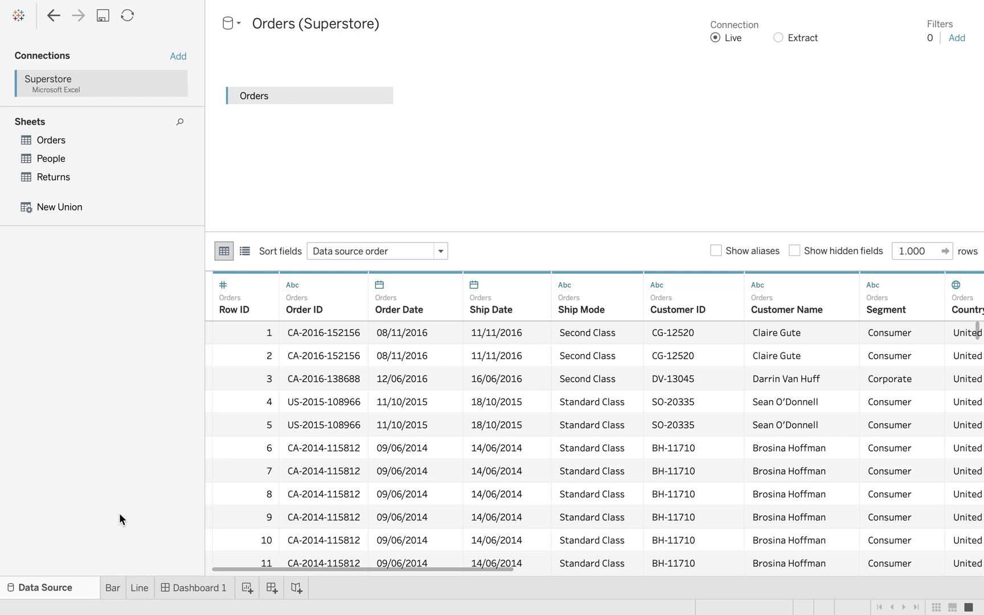
Step: Create a new worksheet and rename it BarChart
click(247, 589)
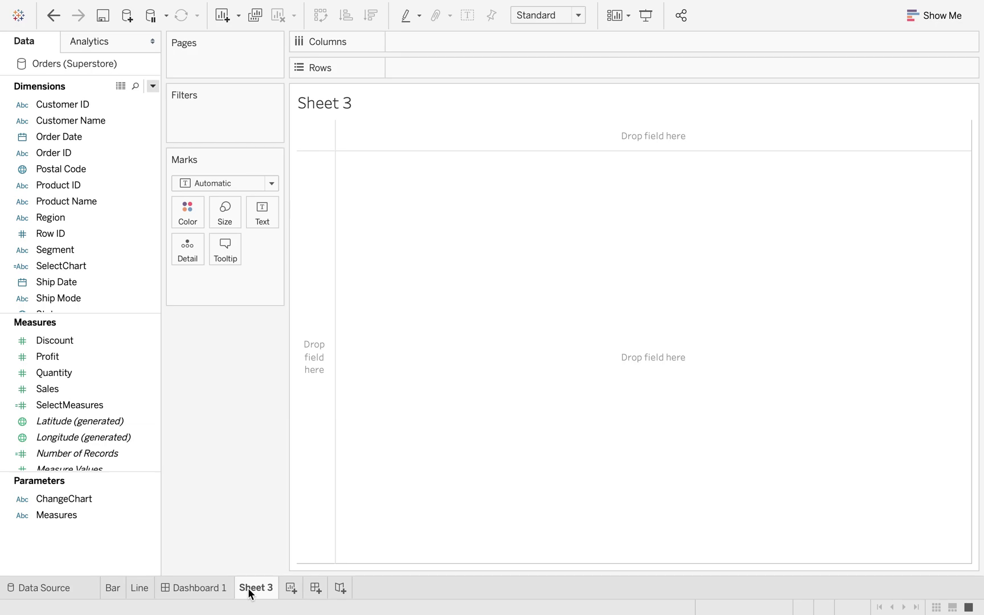
right_click(251, 594)
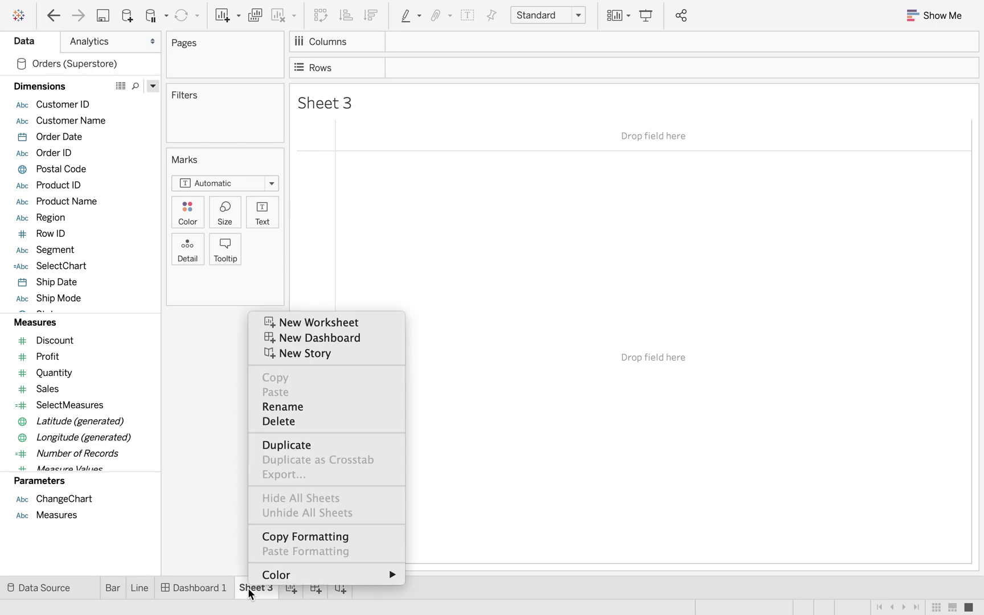
click(333, 411)
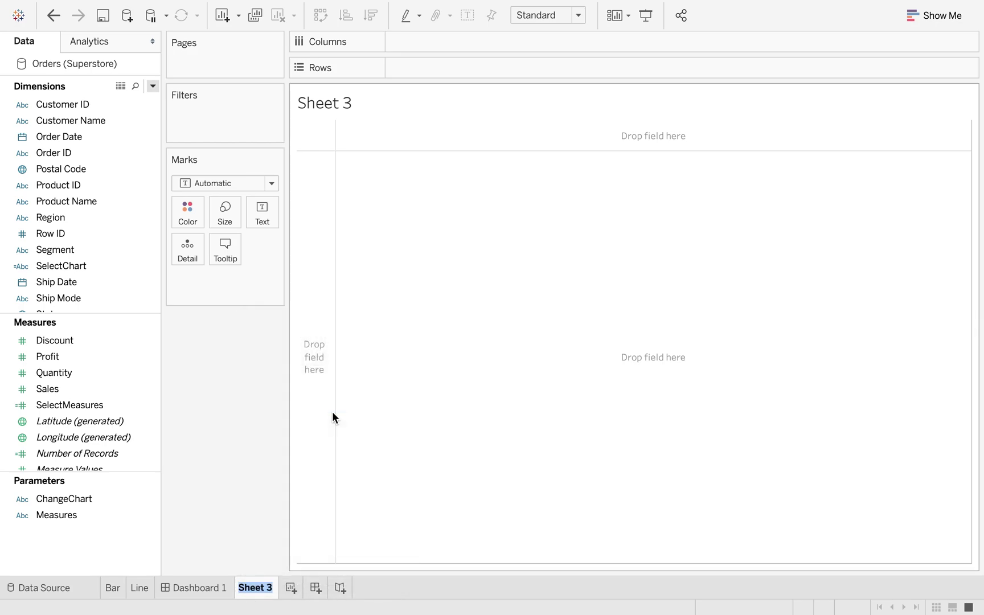
text(Bar)
key(Return)
text(Chart)
key(Return)
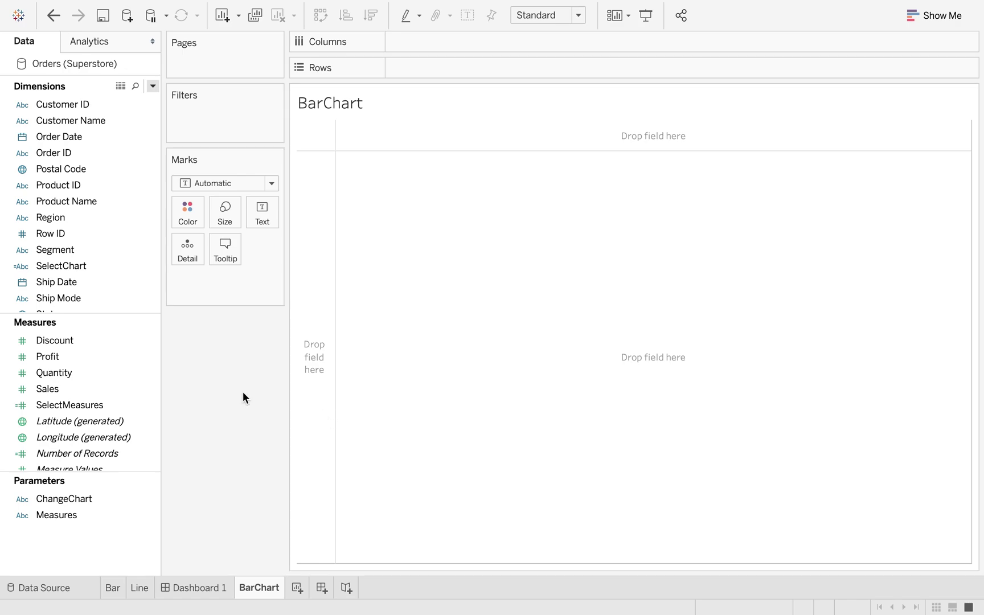
Step: Build a bar chart of Sales by Region, with Sales on rows and Region on columns
click(124, 357)
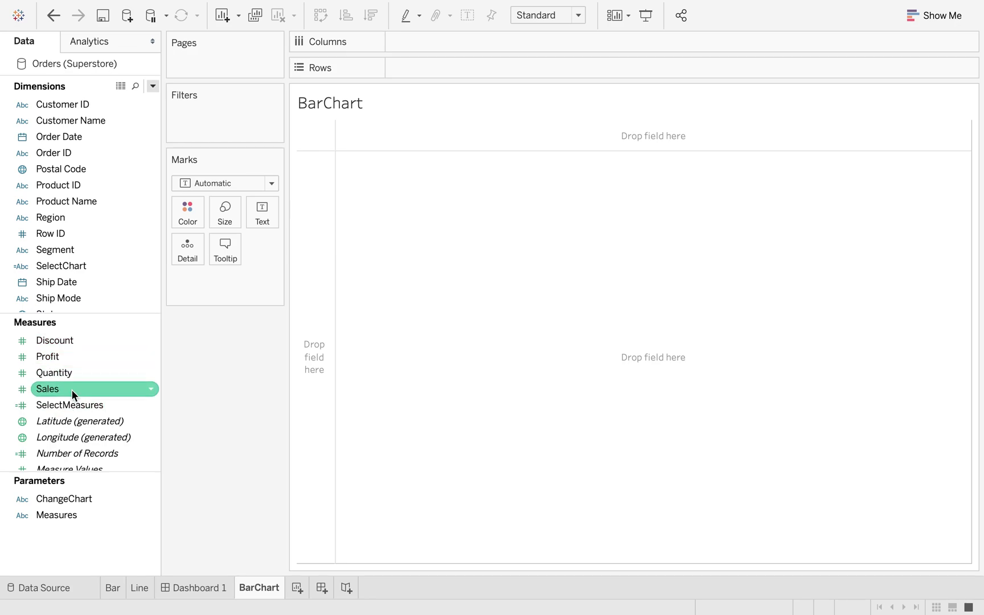
mouse_move(70, 389)
mouse_down()
mouse_move(151, 387)
mouse_move(93, 392)
mouse_move(161, 358)
mouse_move(434, 151)
mouse_move(477, 70)
mouse_up()
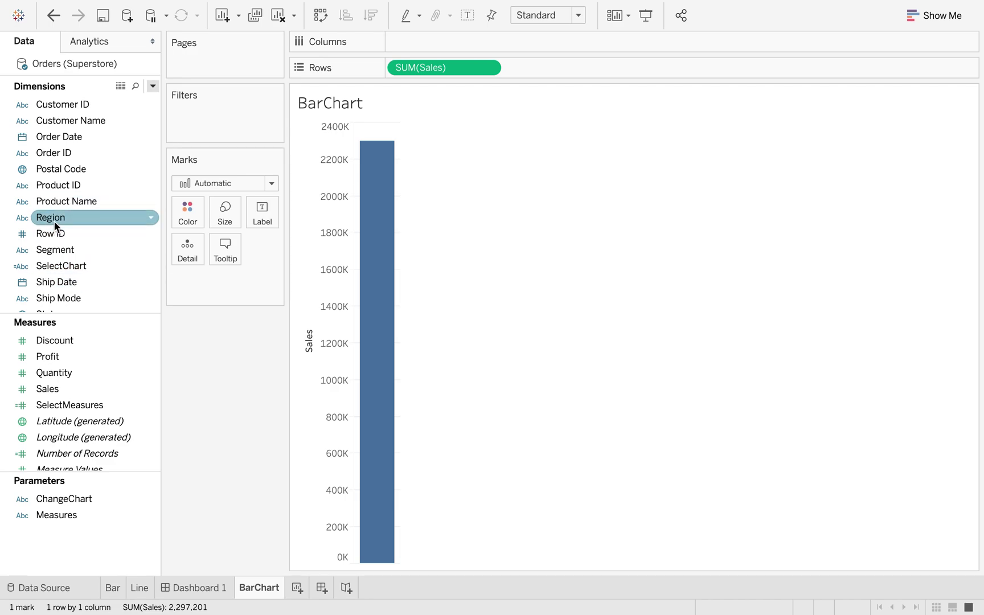
drag(53, 220, 445, 46)
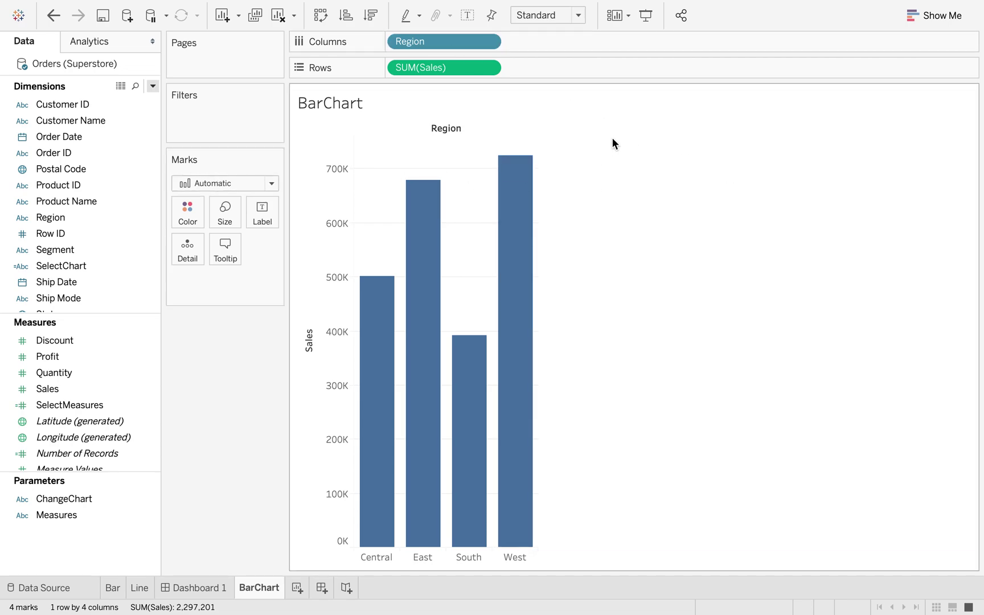
Step: Fit the bar chart to Entire View and hide the sheet title
click(577, 15)
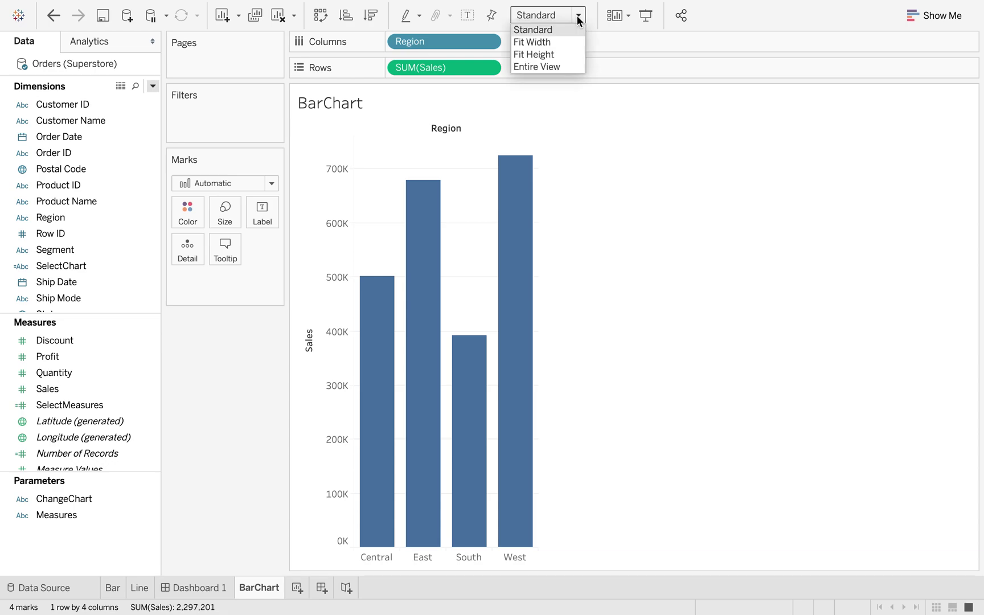
click(556, 67)
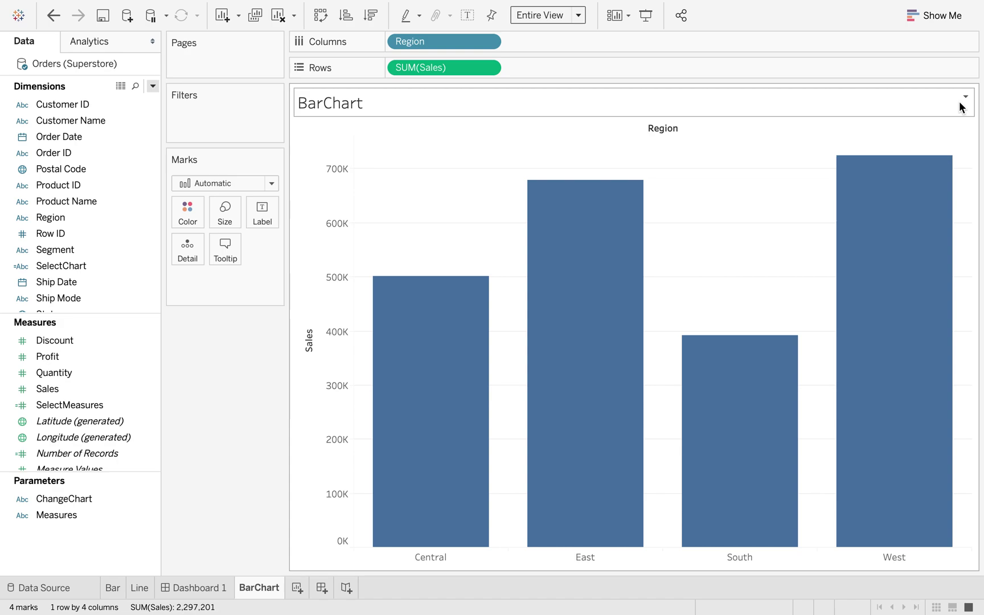
click(966, 97)
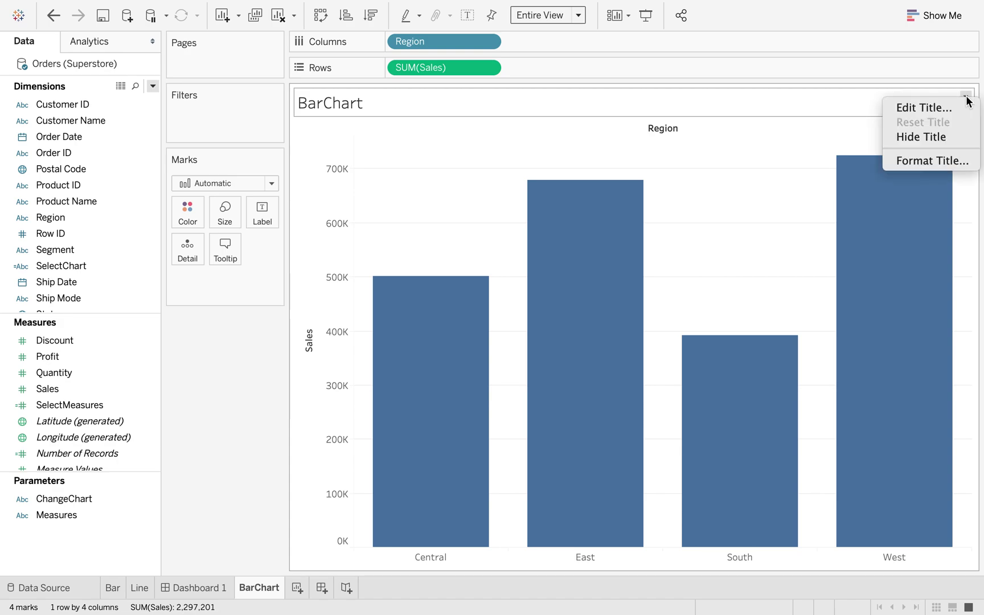
click(940, 138)
right_click(522, 103)
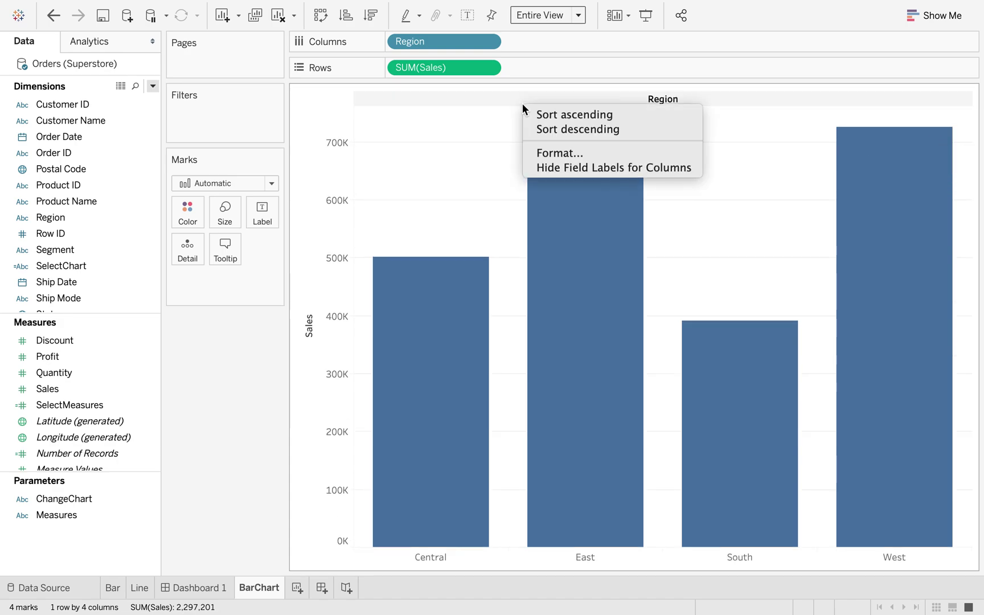
click(571, 152)
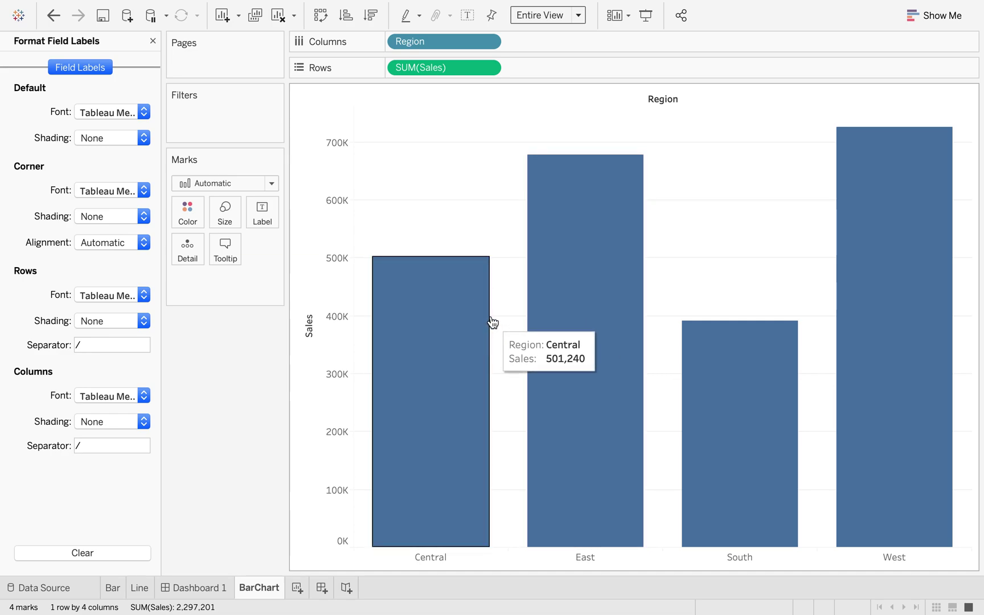
click(308, 169)
click(436, 176)
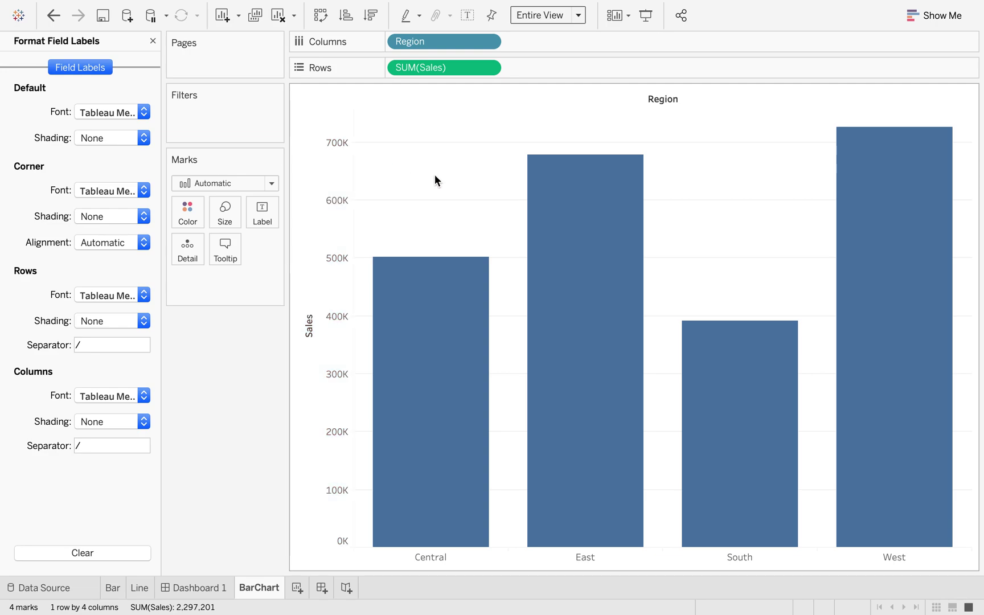
right_click(472, 165)
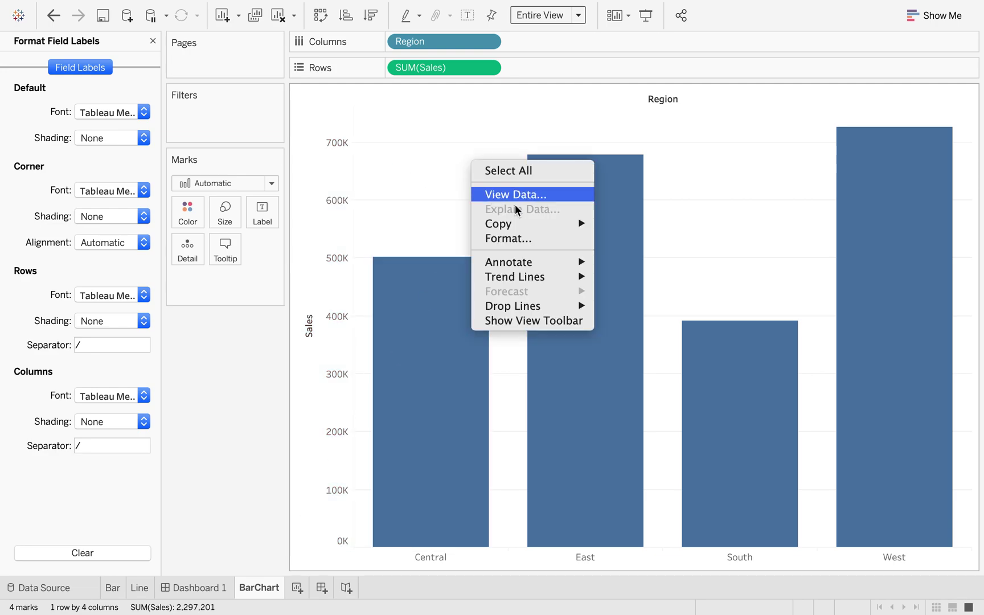
click(99, 93)
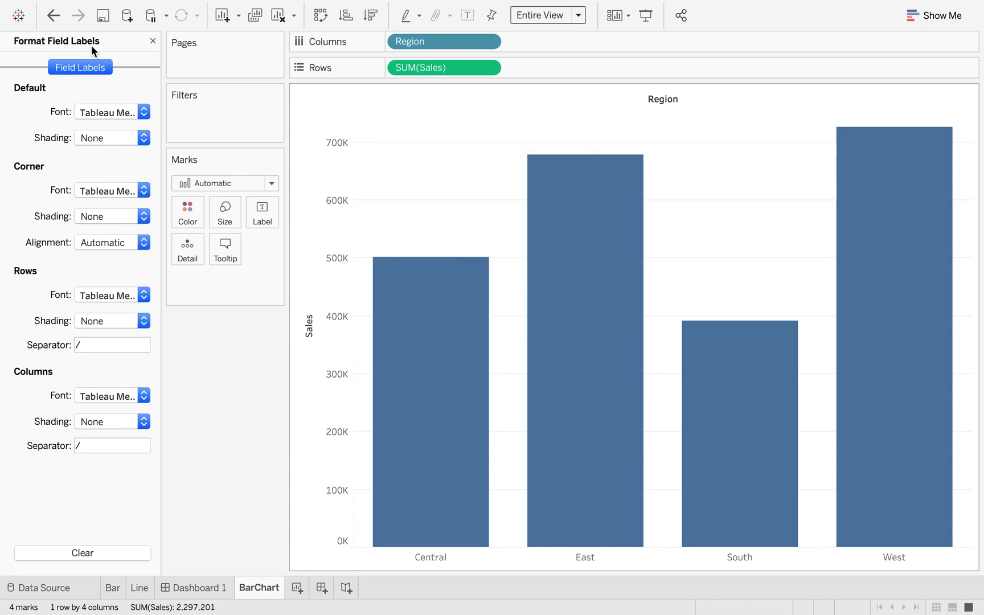
mouse_move(372, 5)
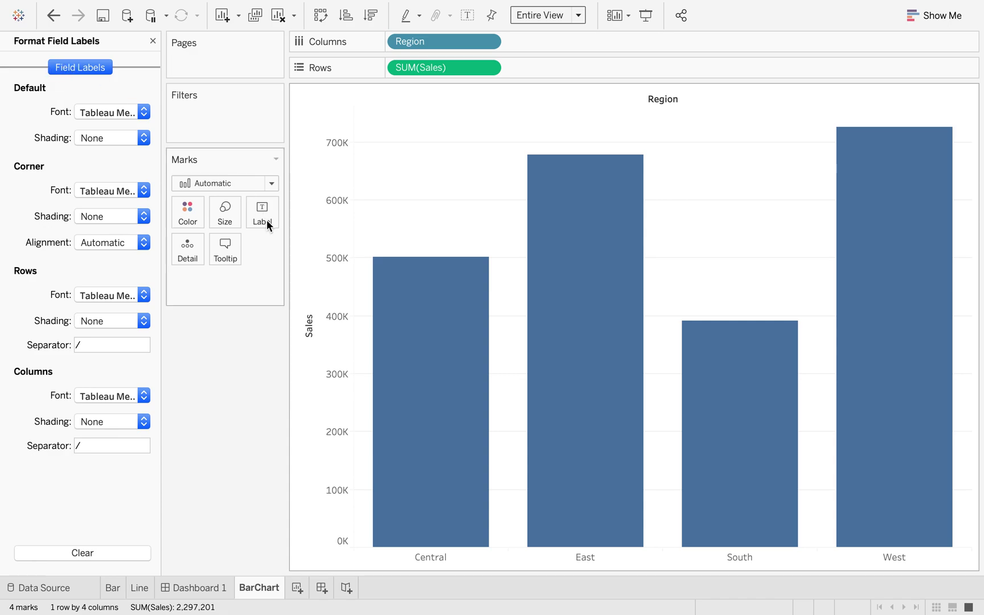
Step: Remove the chart's row grid lines by setting them to None in the line formatting
right_click(472, 226)
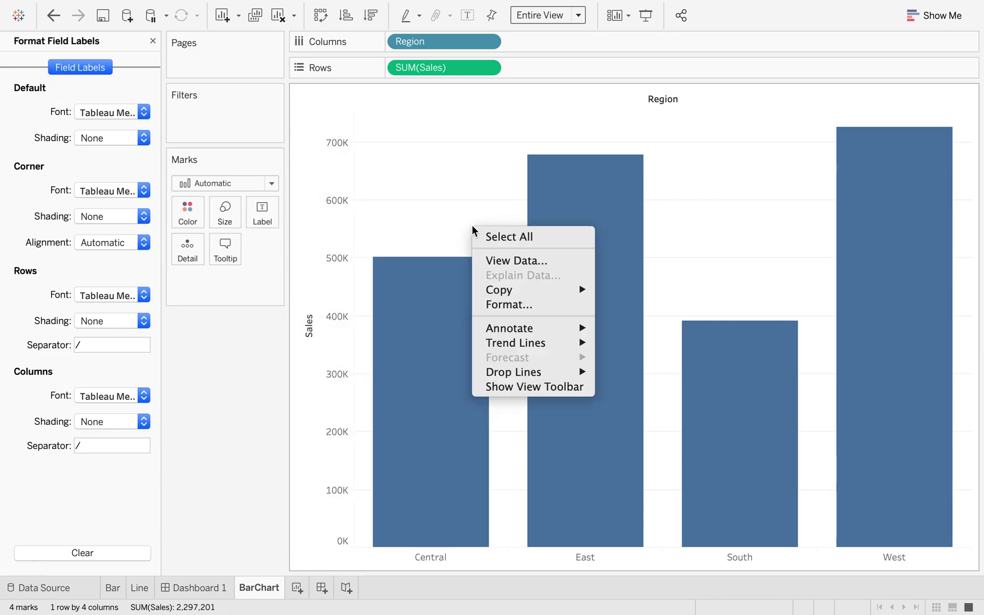
click(528, 304)
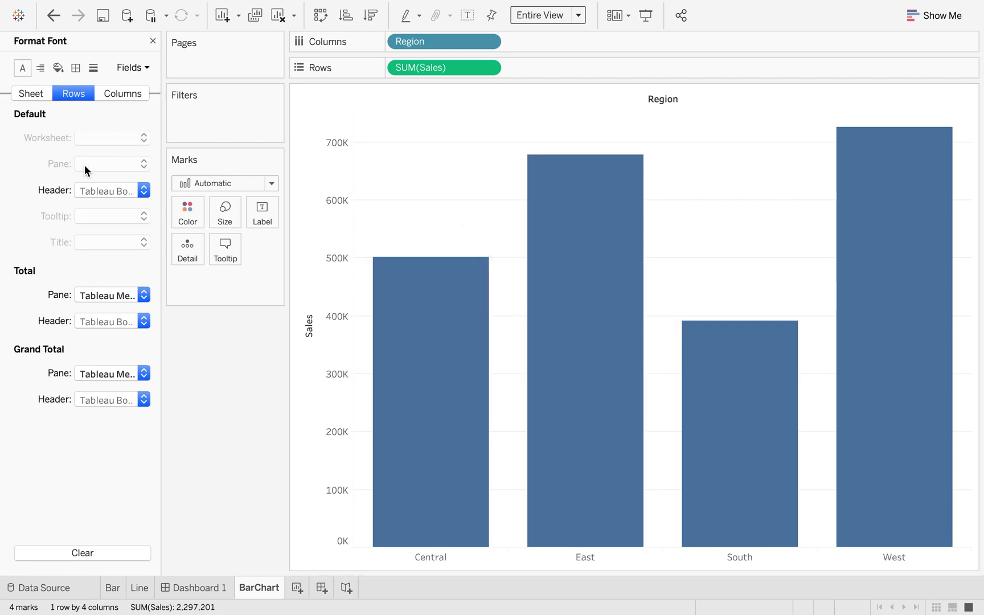
click(33, 94)
click(78, 94)
click(94, 69)
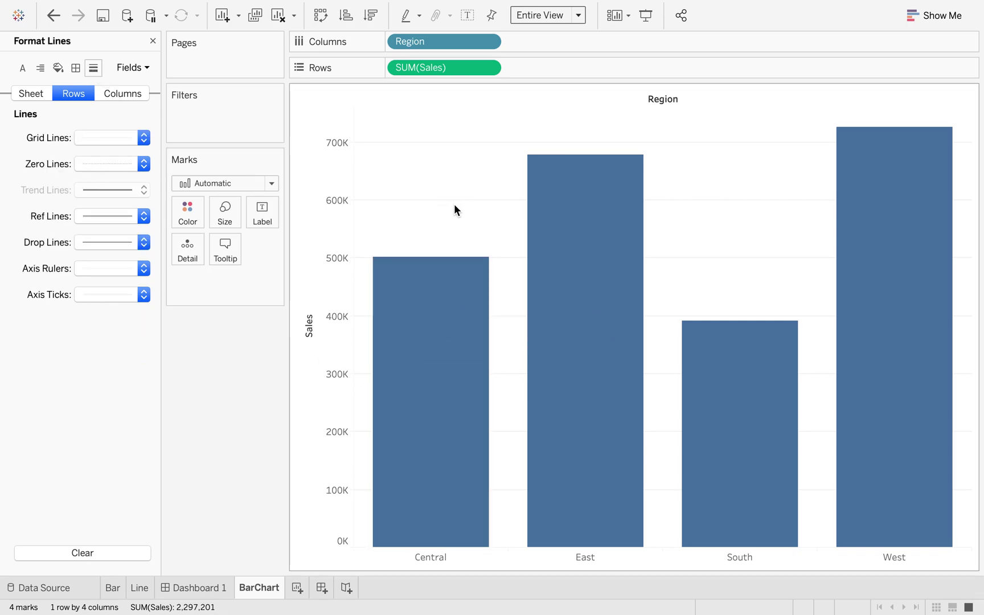
click(143, 138)
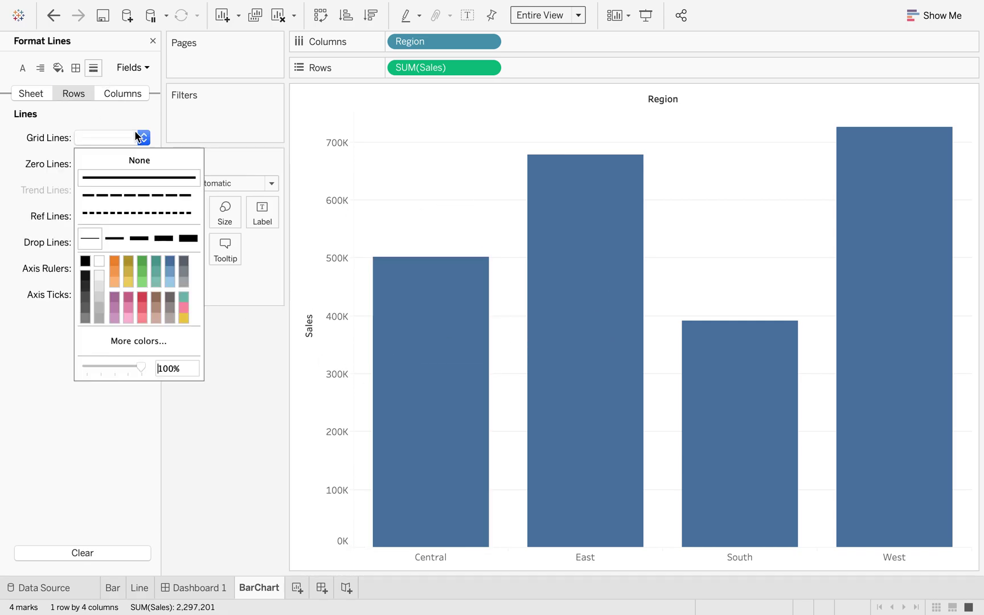
click(131, 160)
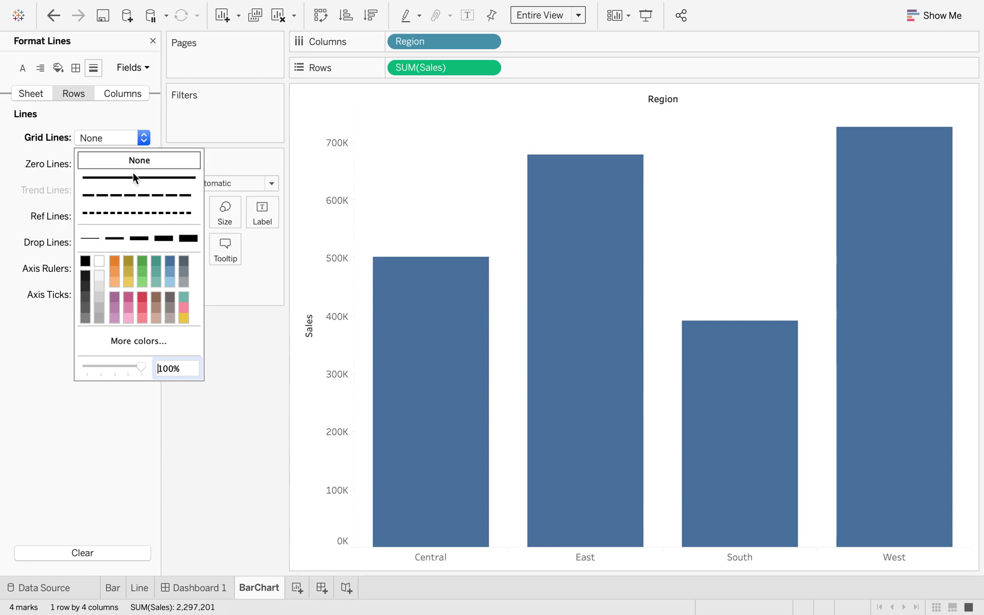
click(233, 456)
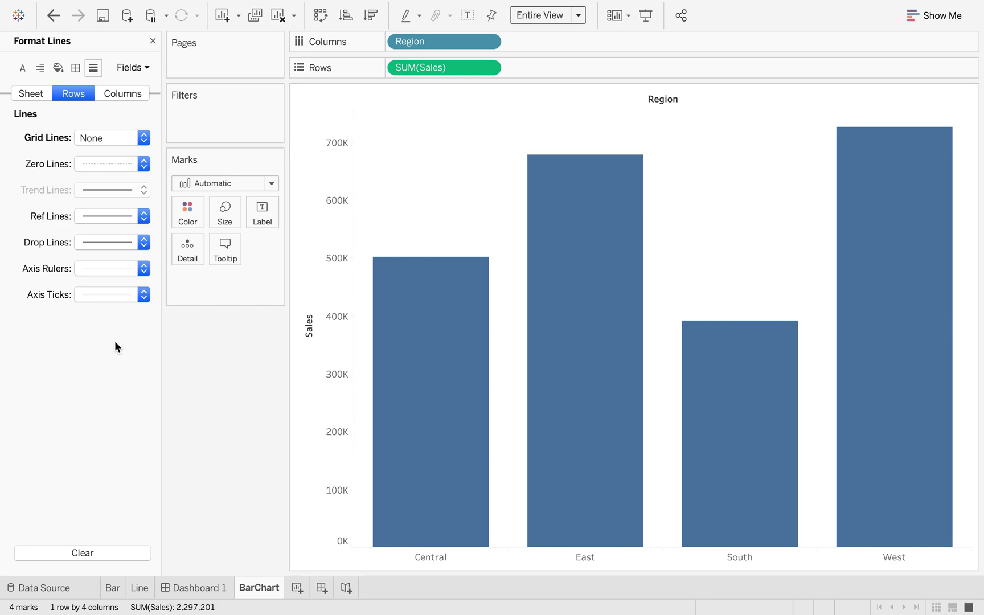
Step: Format the axis rulers for both rows and columns as thin solid dark gray lines
click(143, 268)
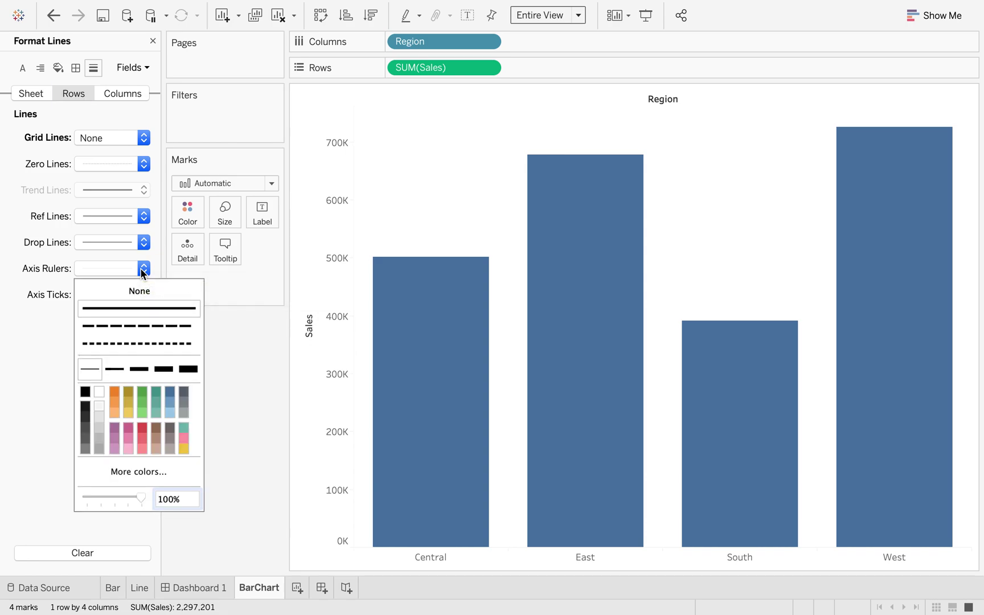
click(86, 435)
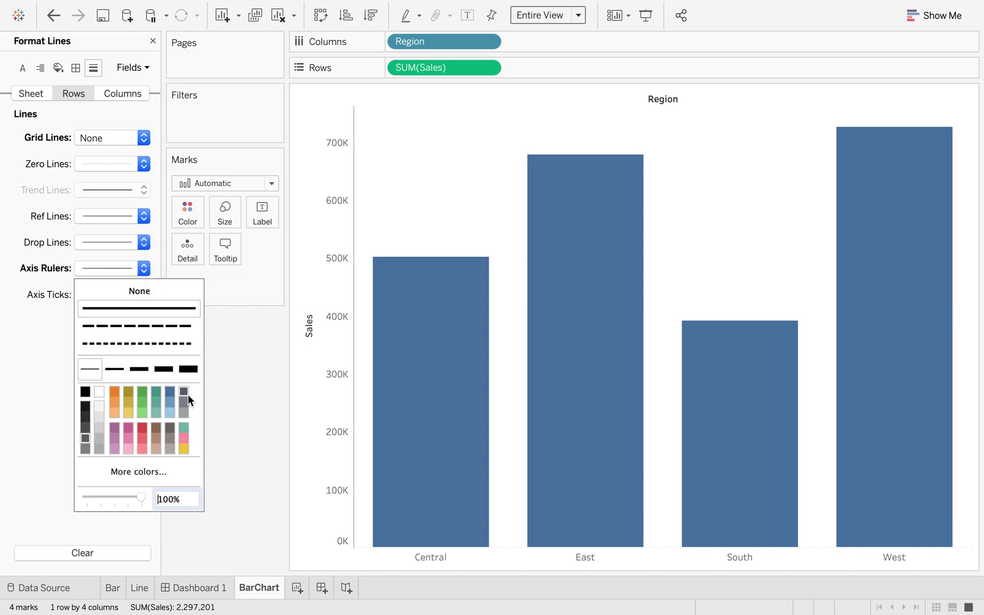
click(125, 91)
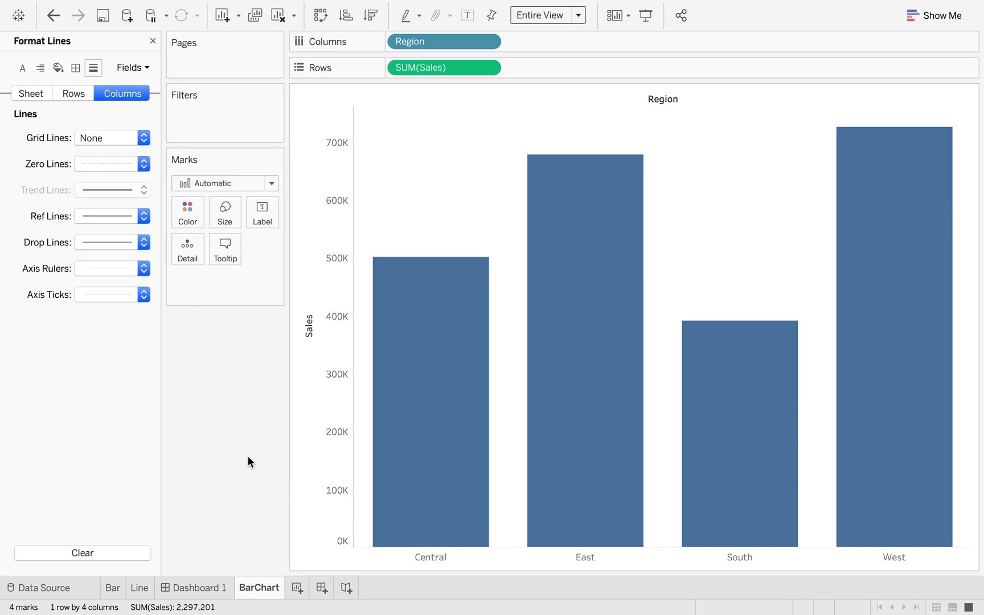
click(128, 268)
click(82, 436)
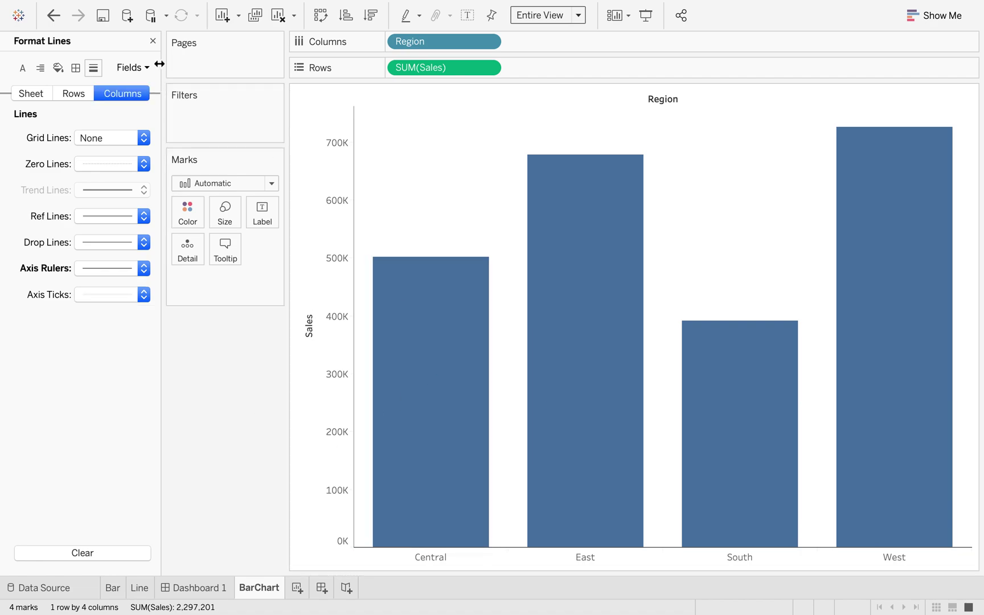
Step: Close the line formatting and start a new parameter named ChooseMeasures with the String data type
click(152, 42)
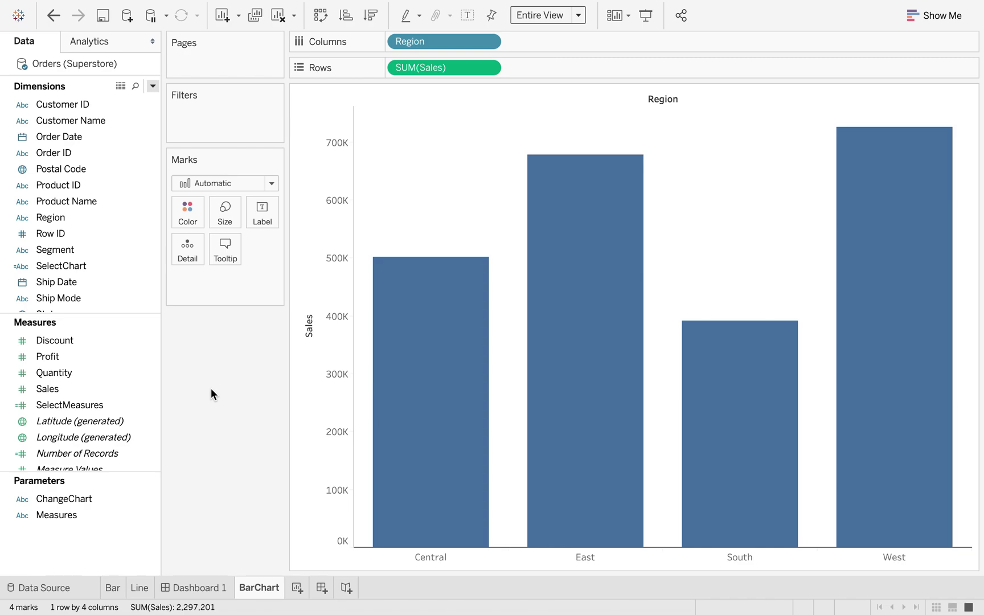
click(152, 87)
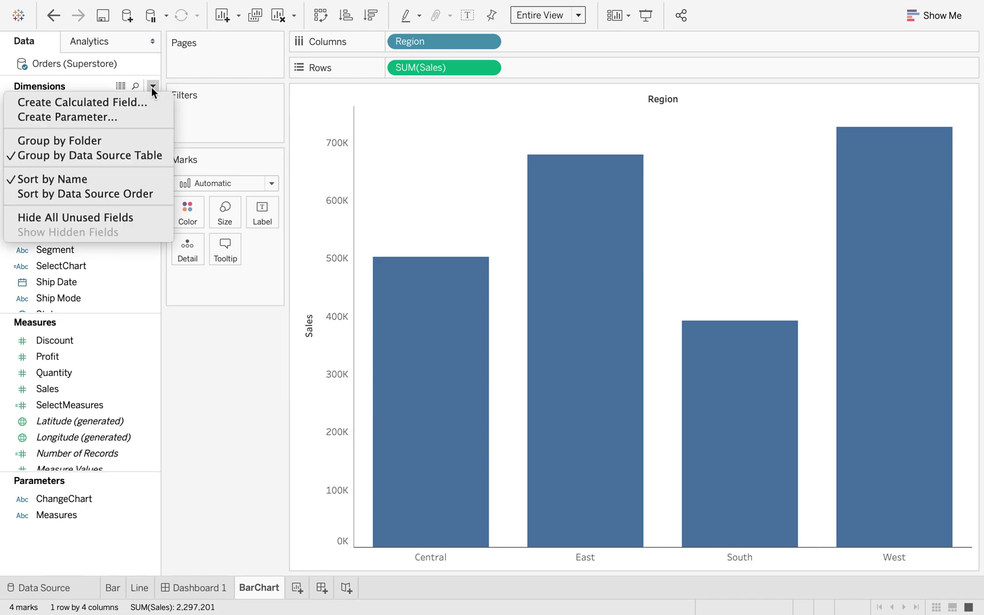
click(109, 116)
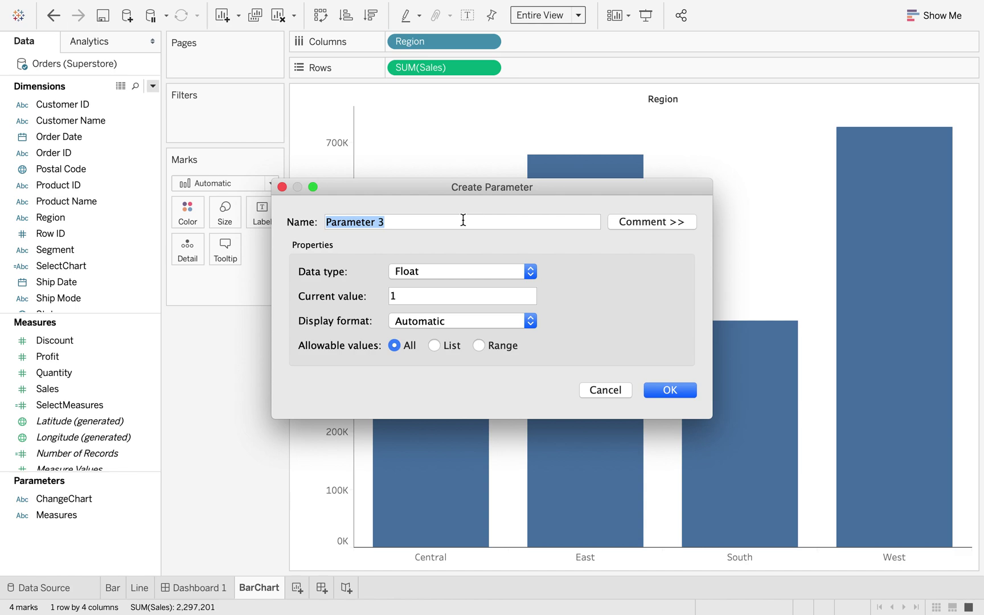
text(Pi)
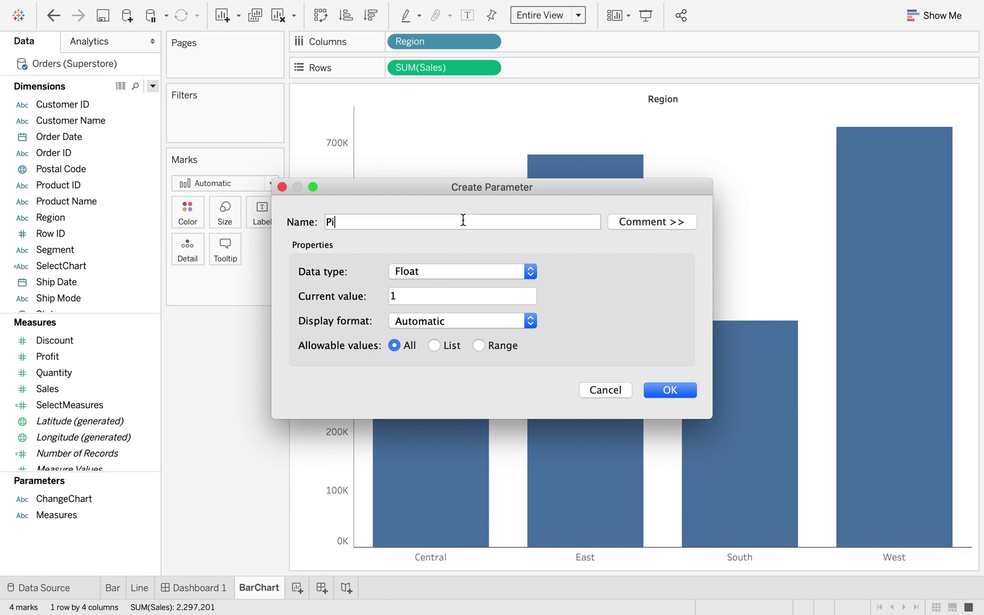
key(BackSpace)
key(BackSpace)
text(CH)
key(BackSpace)
text(hooseMeasures)
click(494, 273)
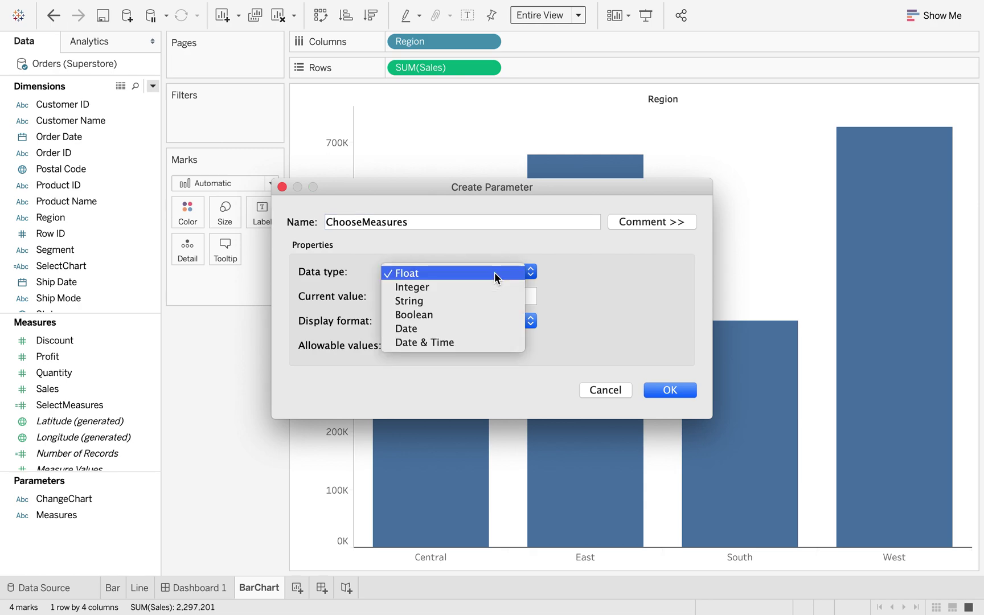
click(469, 302)
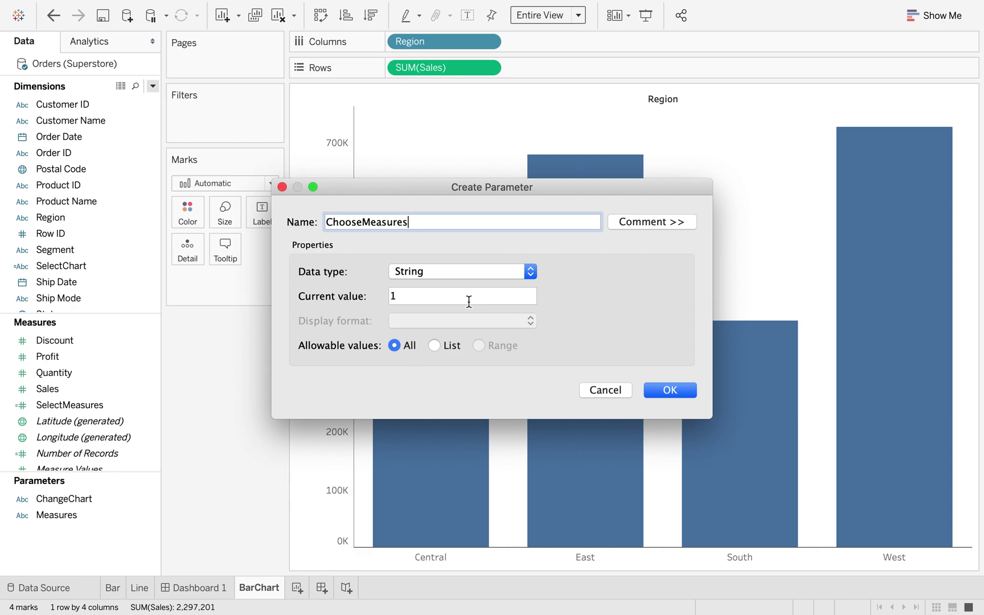
Step: Restrict the parameter's allowable values to a list containing Sales and Profit, and create it
click(433, 346)
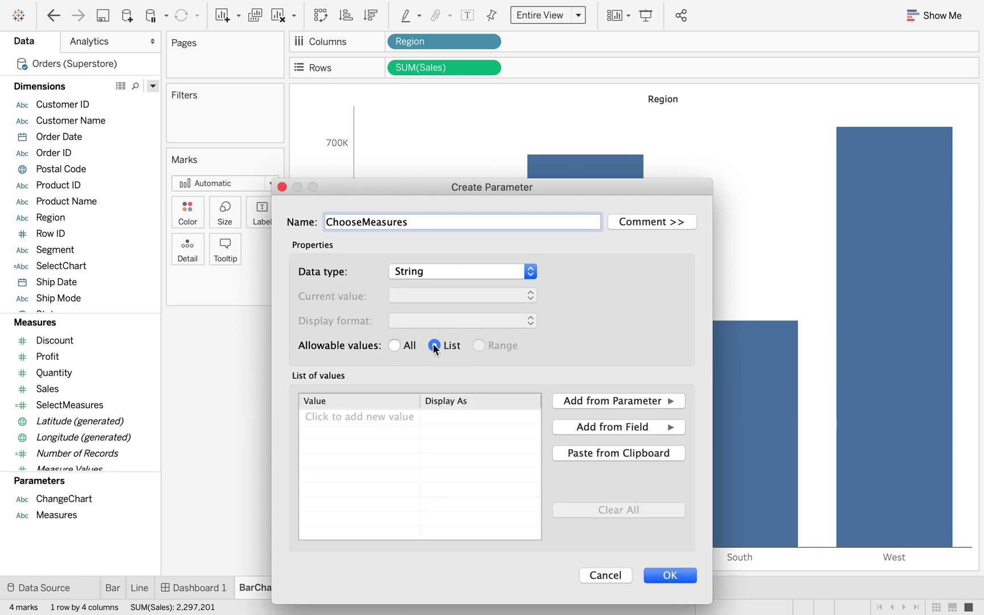
click(353, 416)
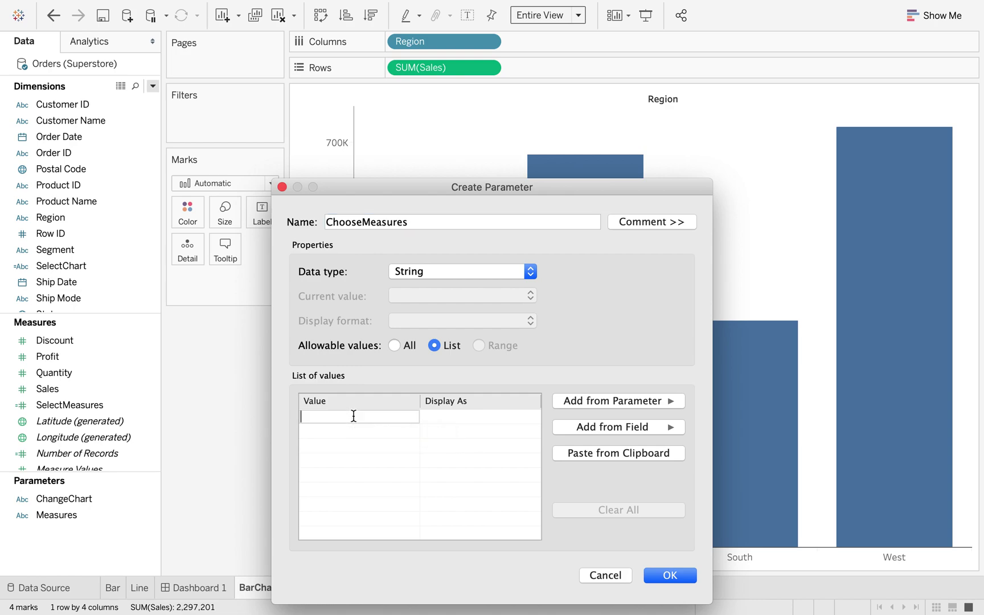
text(Sales)
key(Return)
text(Profit)
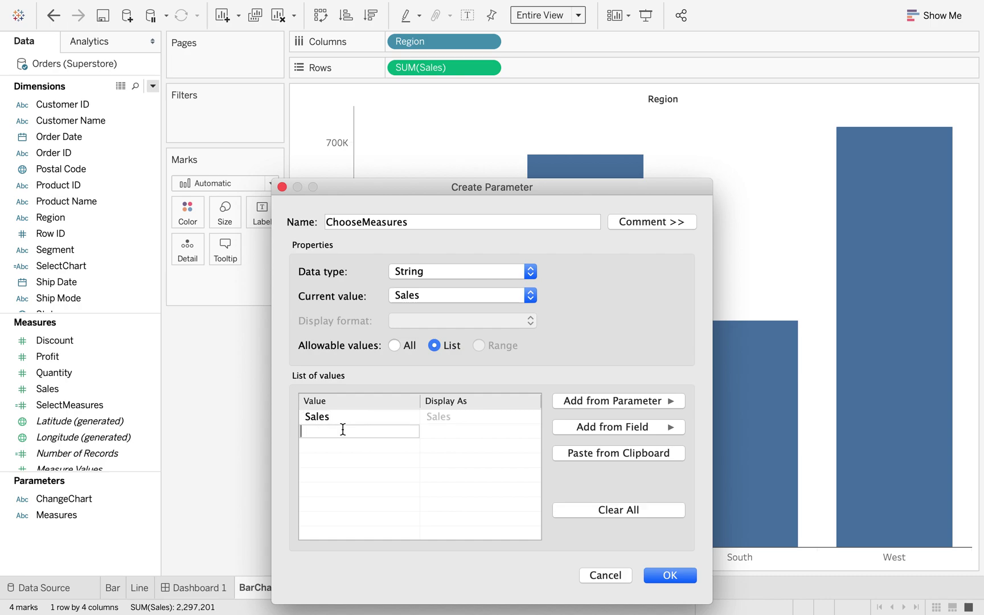
key(Return)
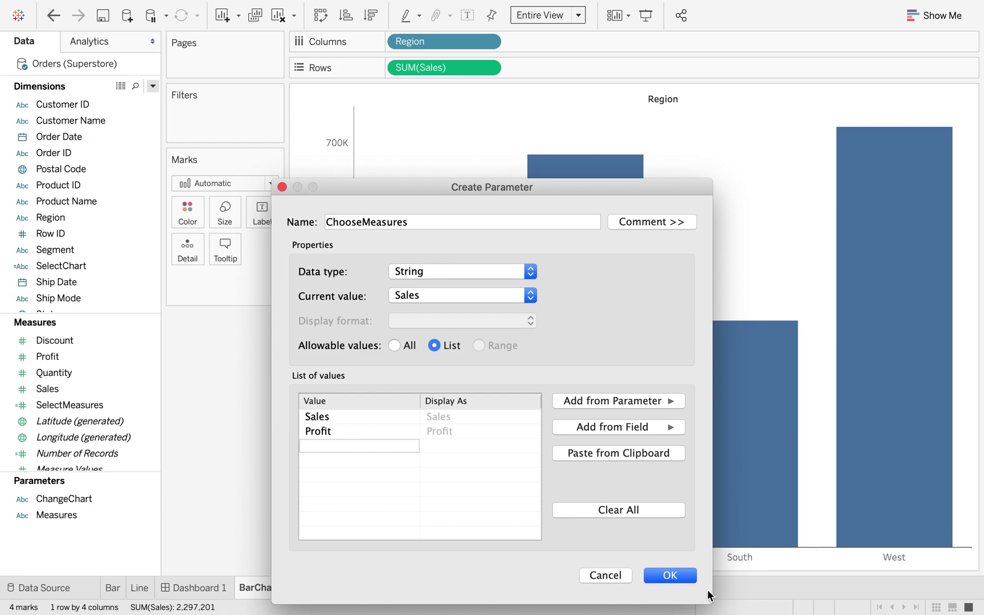
click(686, 580)
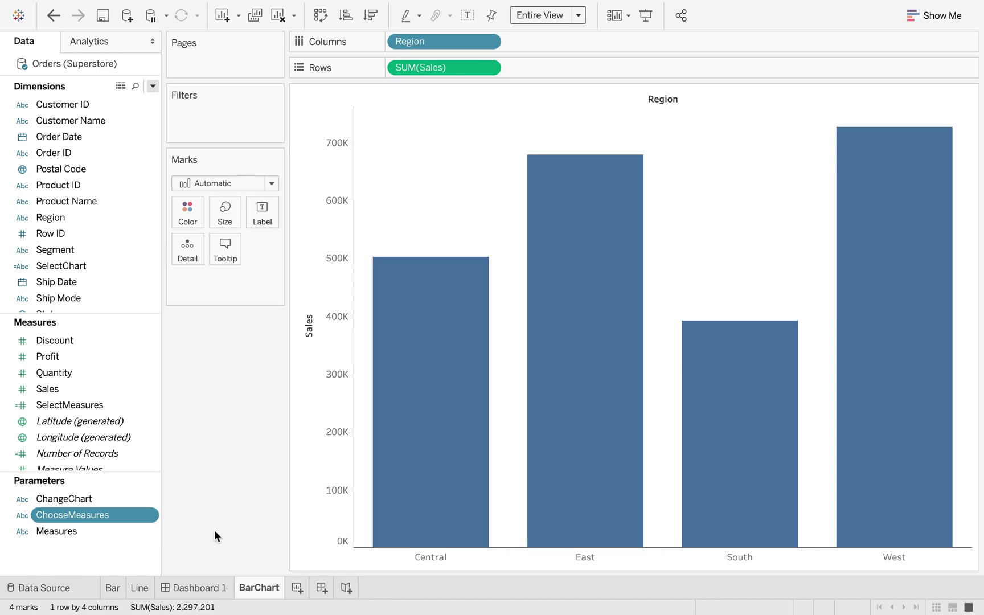
Step: Show the parameter control for ChooseMeasures on the sheet
right_click(113, 515)
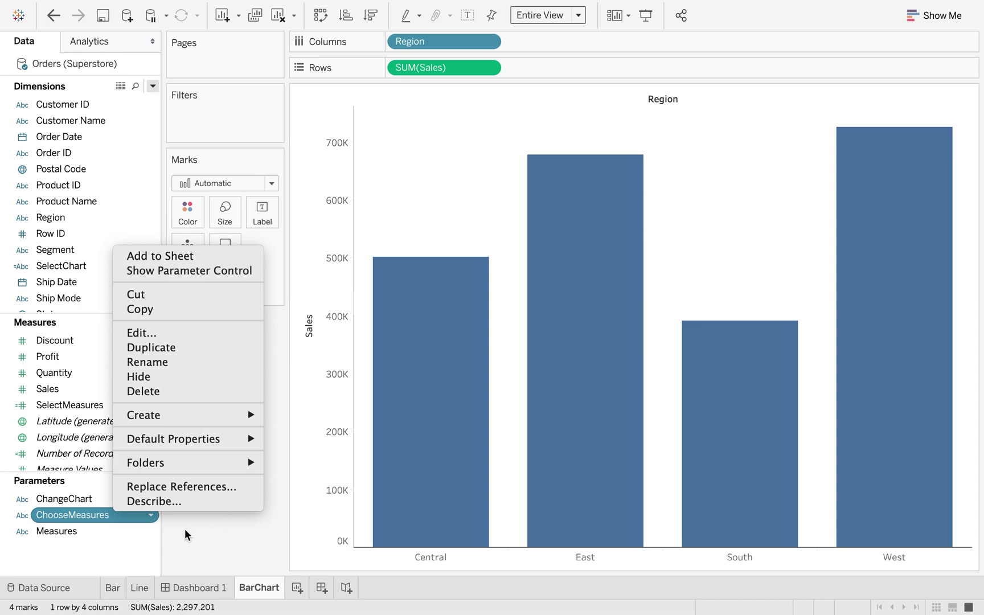
right_click(89, 519)
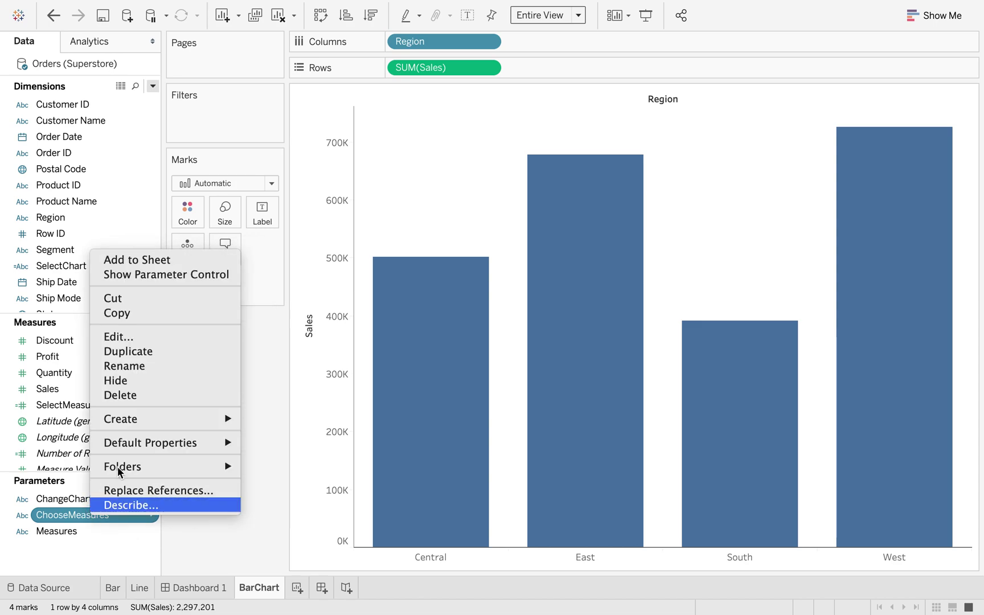
click(199, 275)
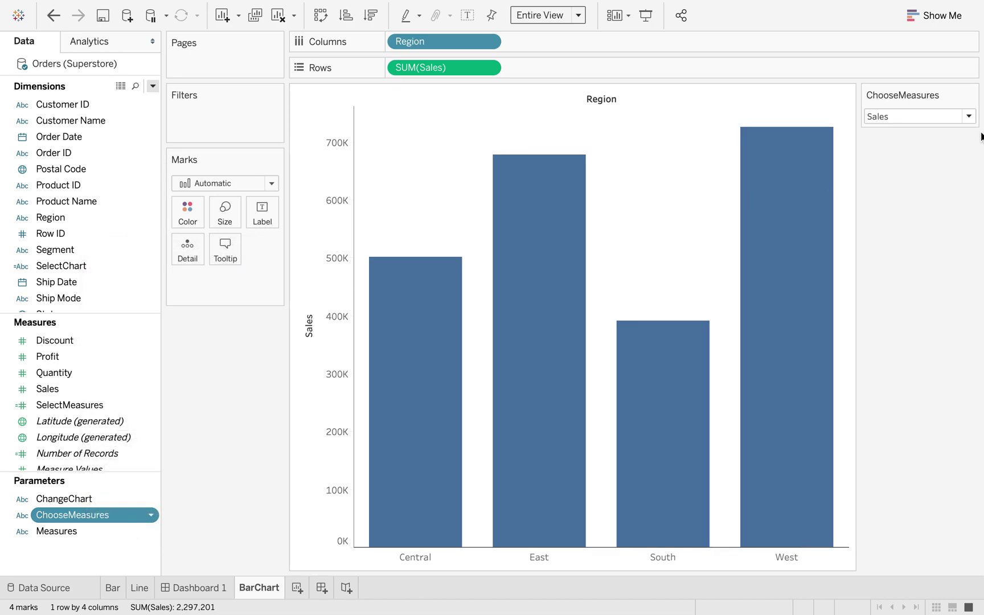
Step: Try Profit in the ChooseMeasures control, set it back to Sales, and check its list of options
click(969, 117)
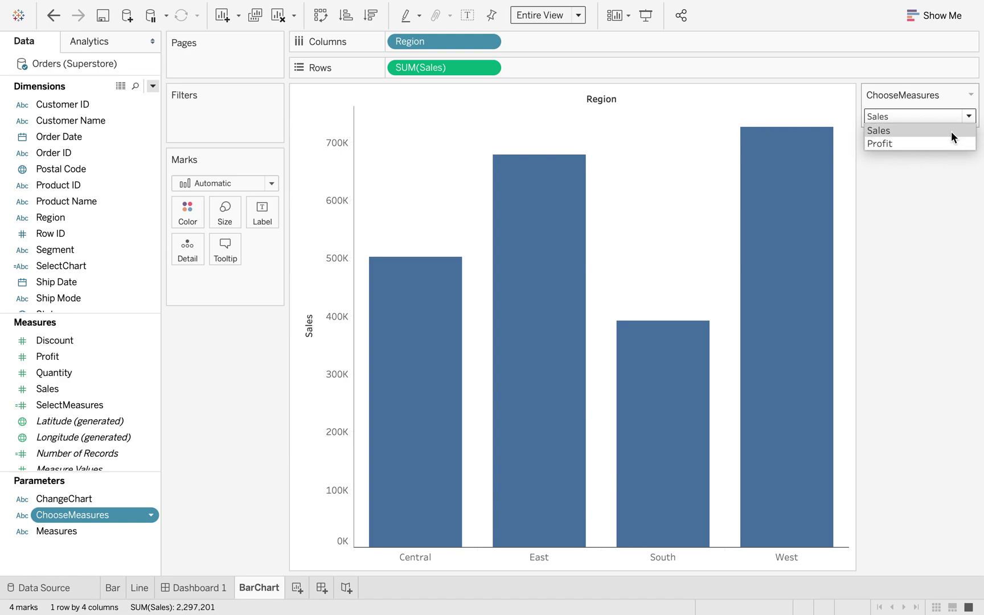
click(947, 145)
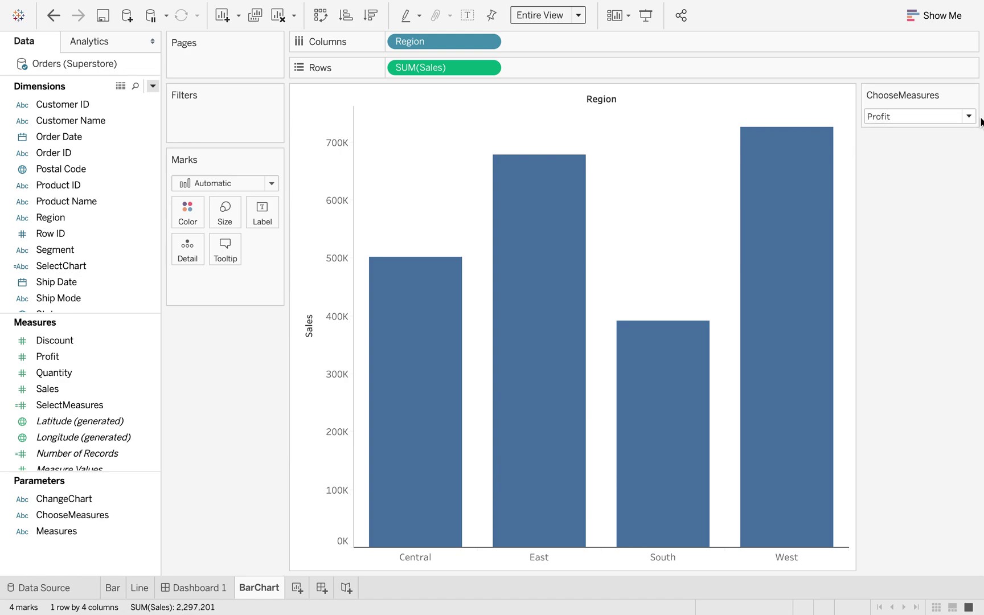
click(970, 116)
click(945, 133)
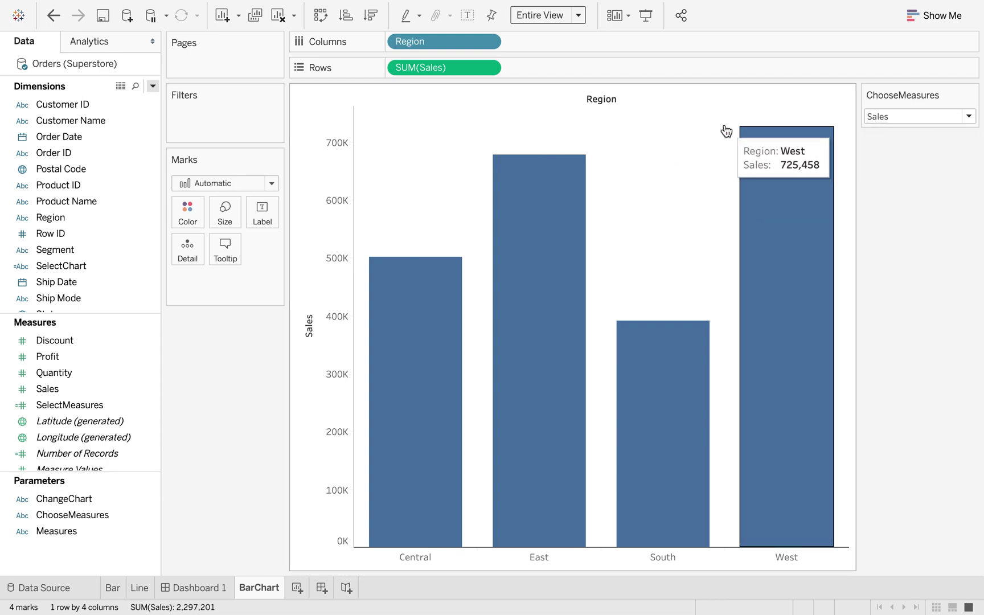
click(970, 117)
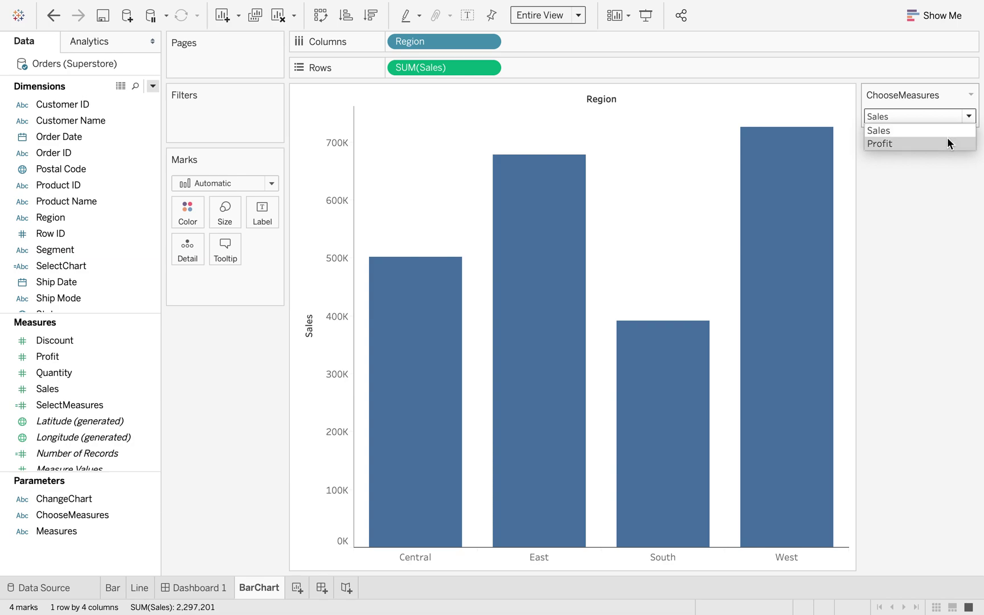
click(939, 193)
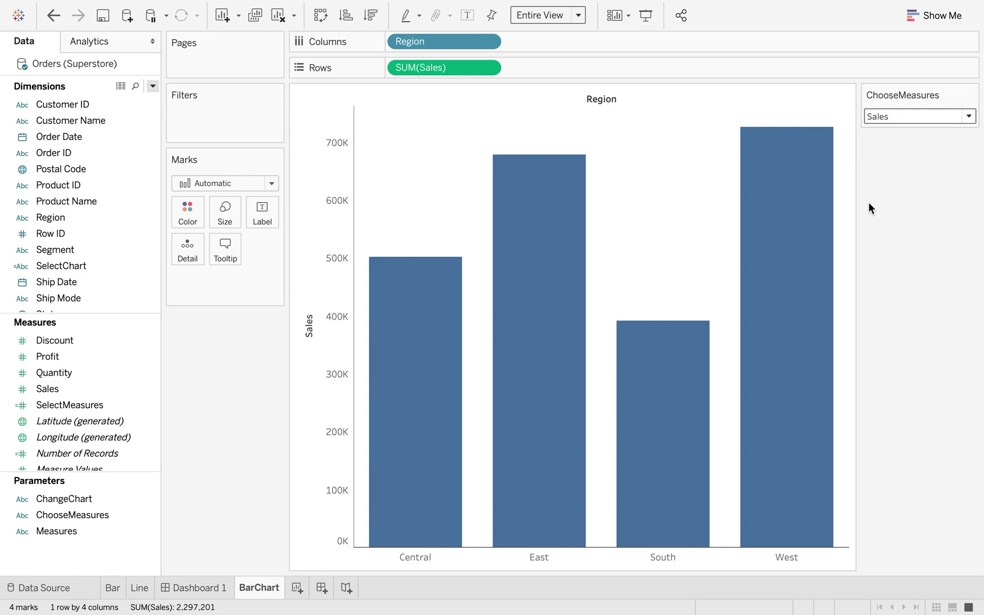
Step: Start a new calculated field and name it ChooseMeasureCalc
click(152, 86)
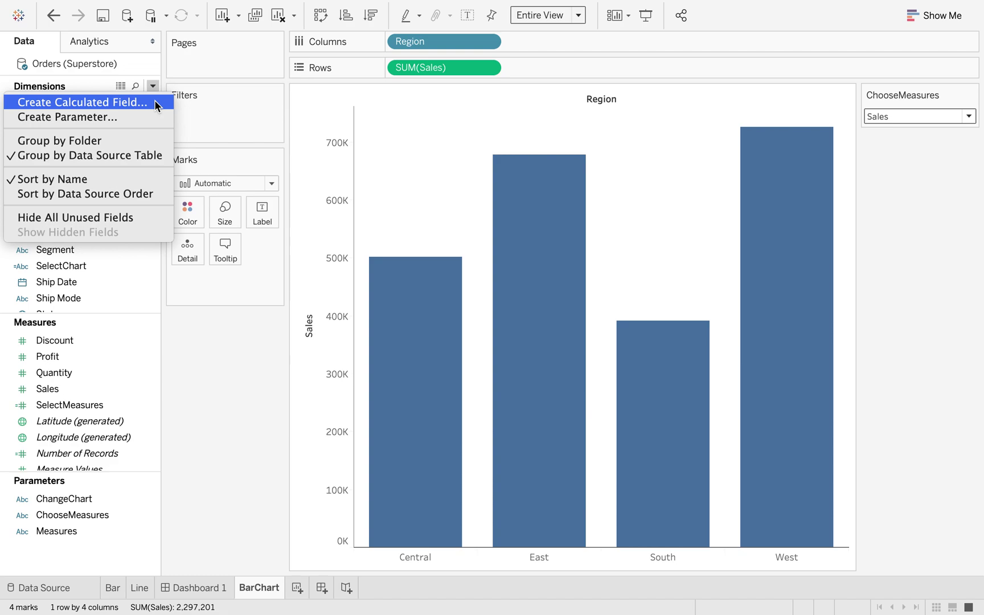
click(154, 100)
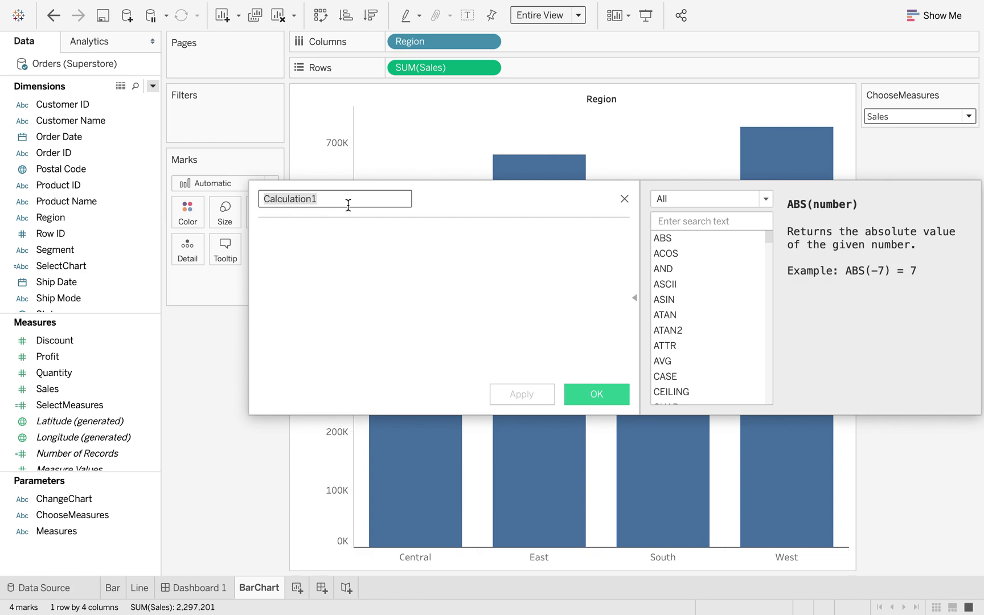
text(Ch)
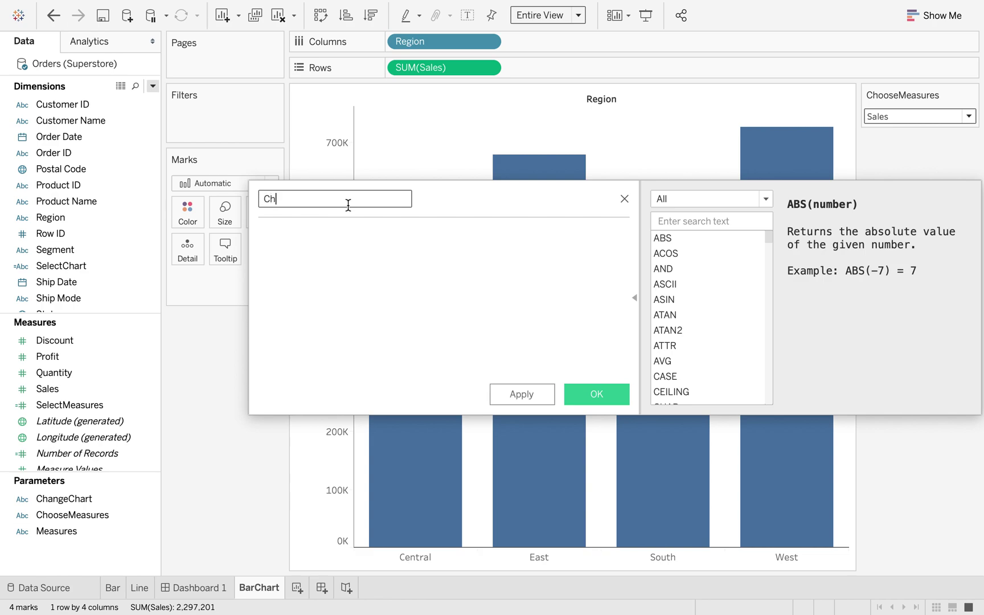
text(ooseMeasure)
text(Calc)
Step: Begin the calculation's formula with CASE [ChooseMeasures]
click(372, 260)
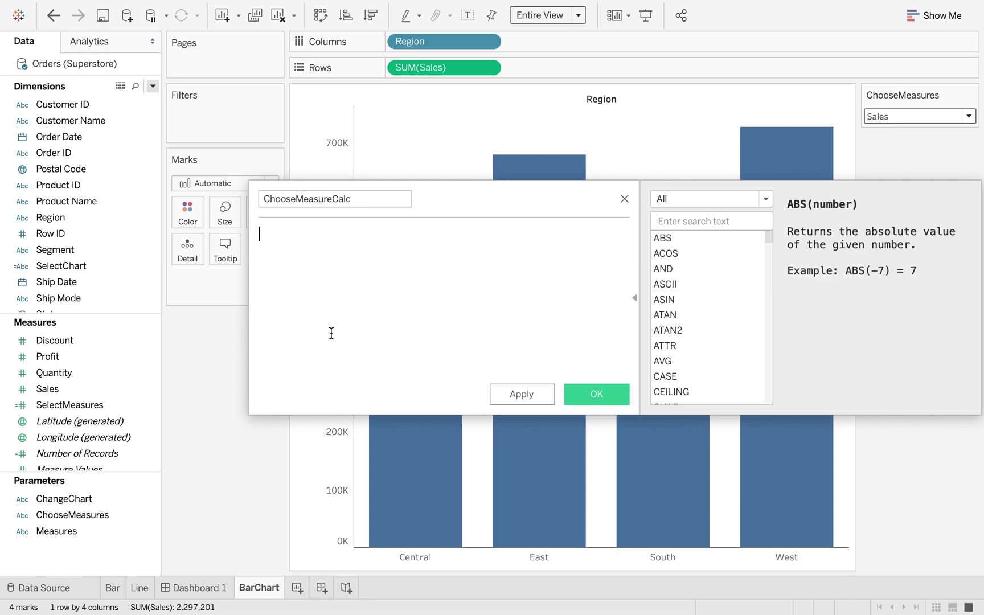
text(c)
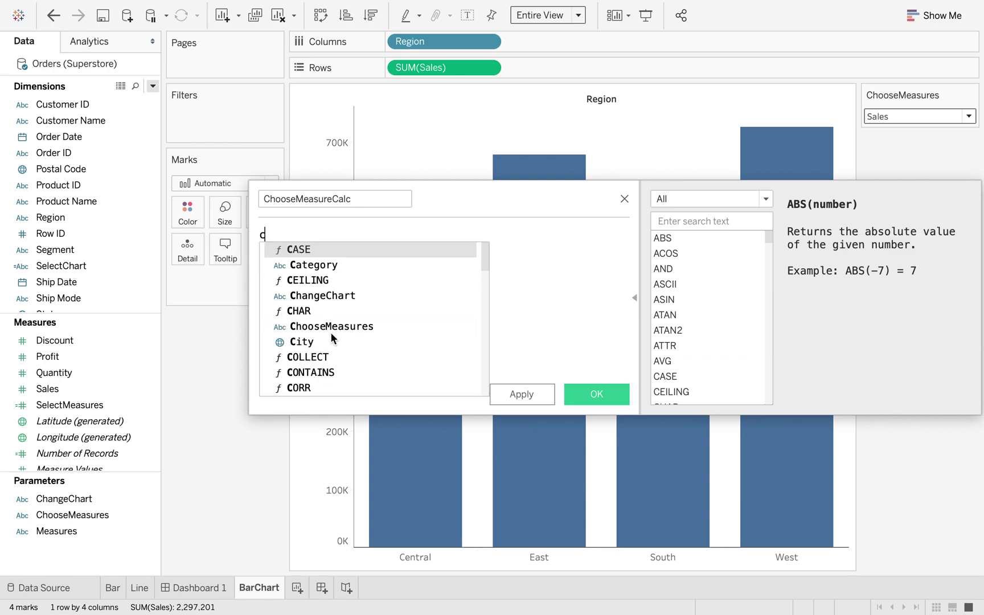
key(Return)
text(ch)
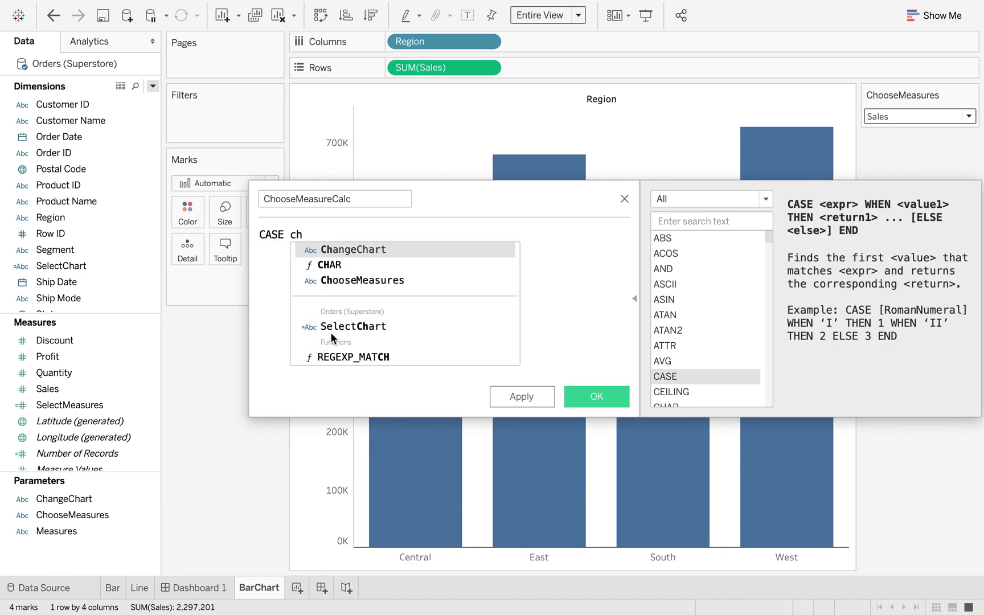
click(361, 281)
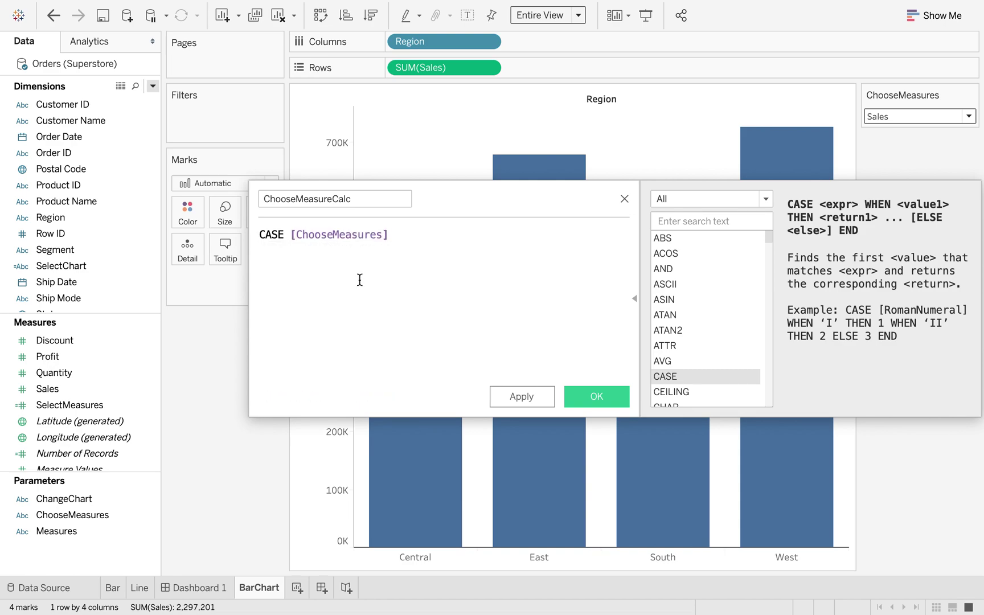
Step: Add the line WHEN "Profit" THEN [Profit] to the CASE formula
key(Return)
text(whe)
key(Return)
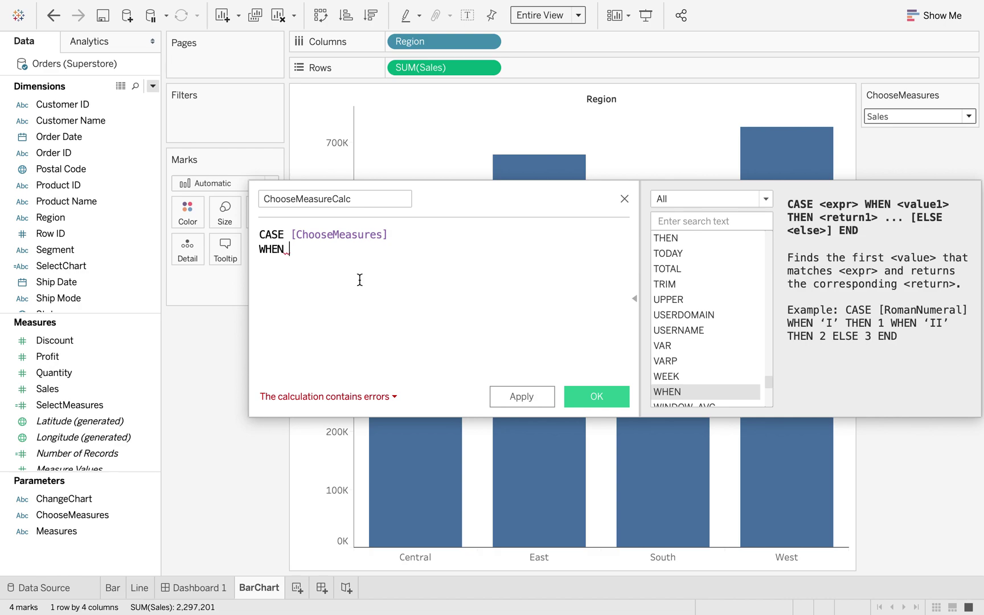
text("Prof)
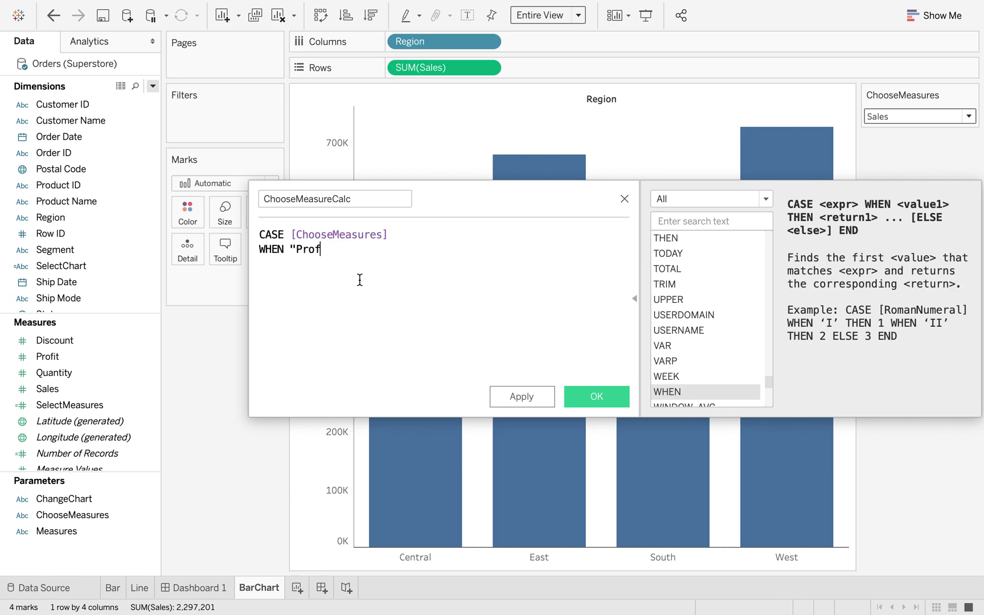
text(it" T)
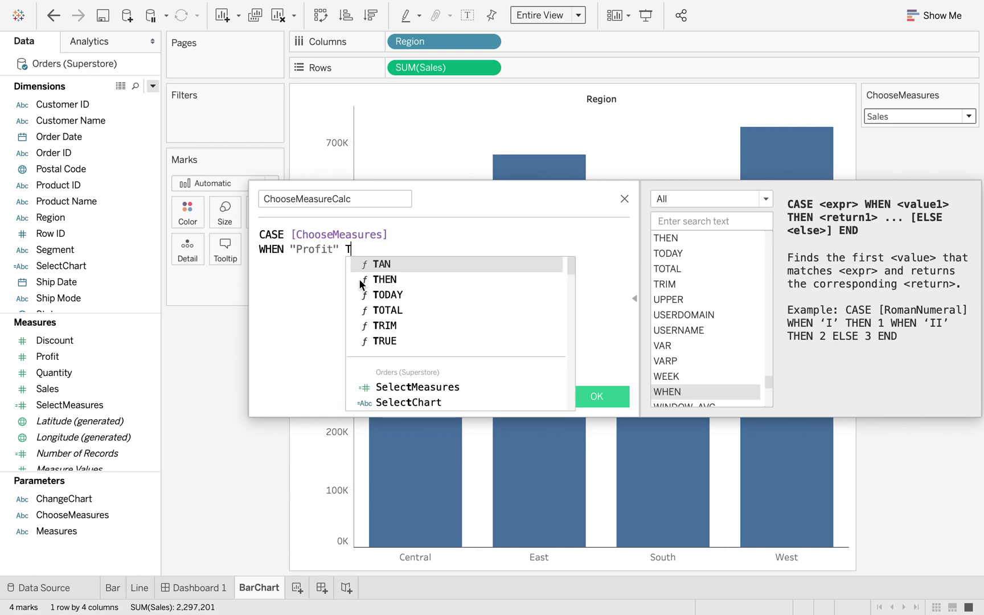
click(370, 279)
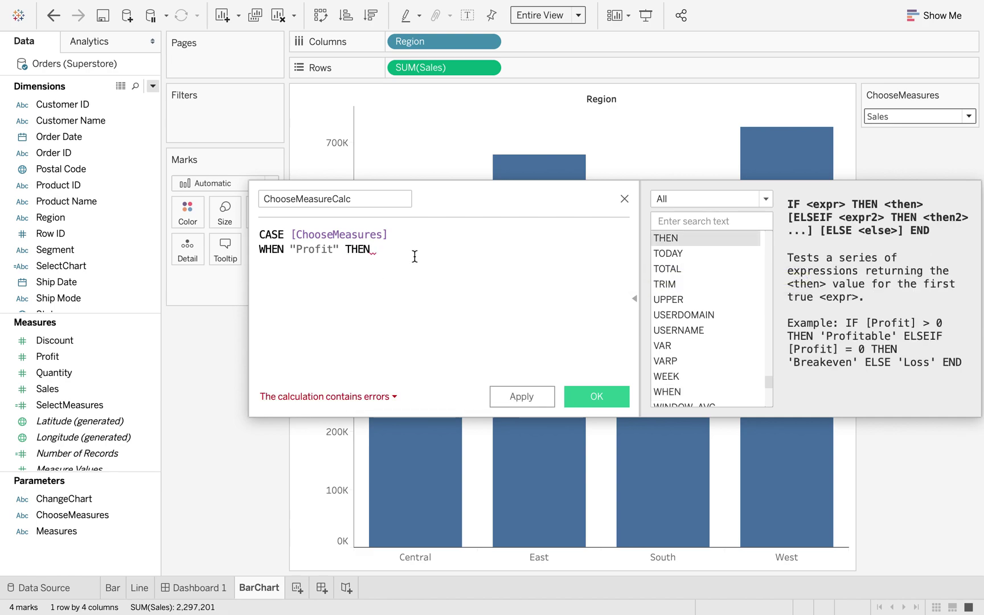
text(pro)
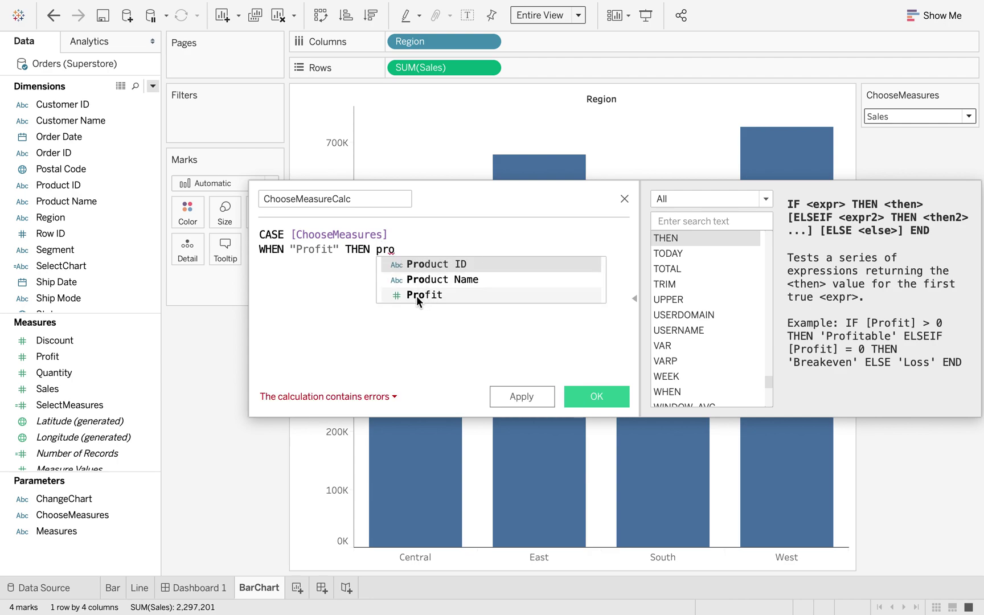
click(416, 295)
Step: Complete the [Profit] line and add WHEN "Sales" THEN [Sales] to the CASE formula
key(Return)
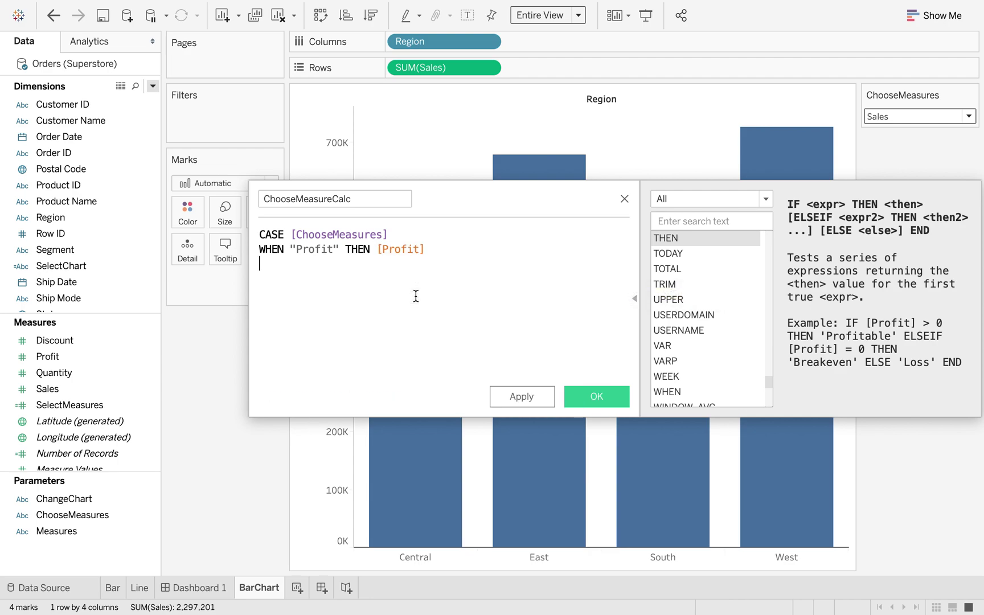
text(whe)
key(BackSpace)
key(BackSpace)
text(he)
key(BackSpace)
key(BackSpace)
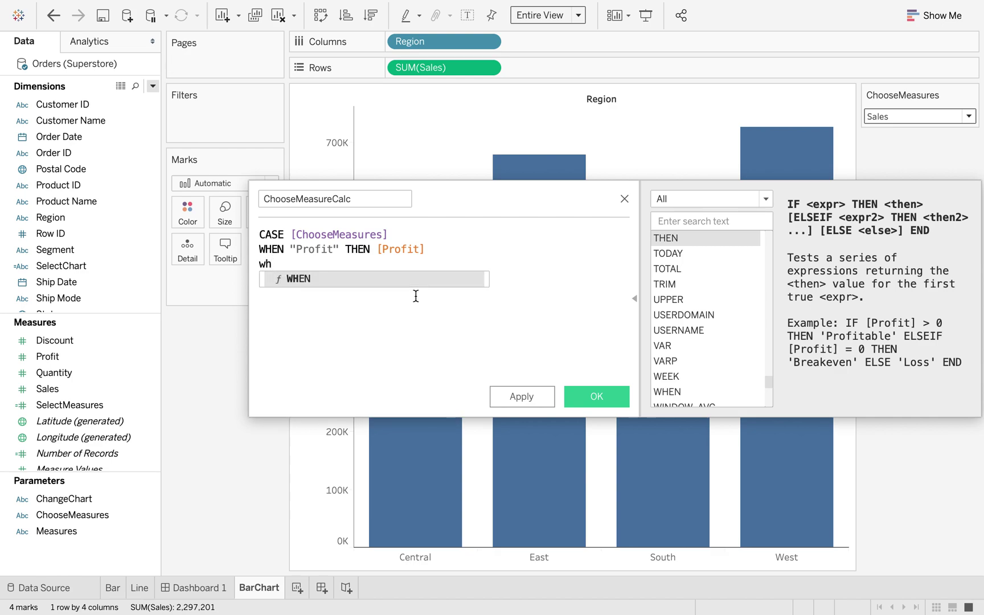
key(Return)
text("Sales" T)
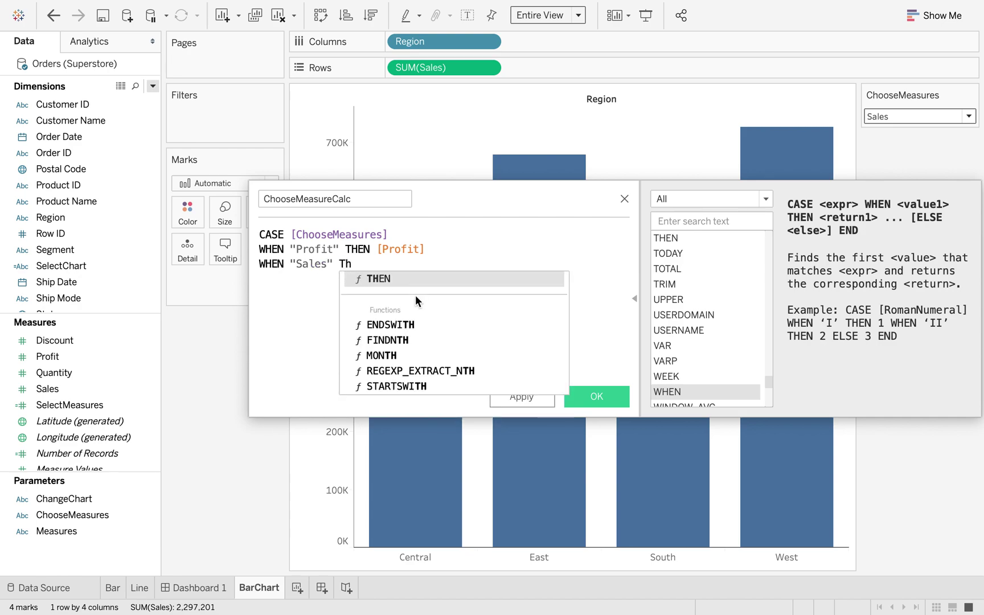
key(Return)
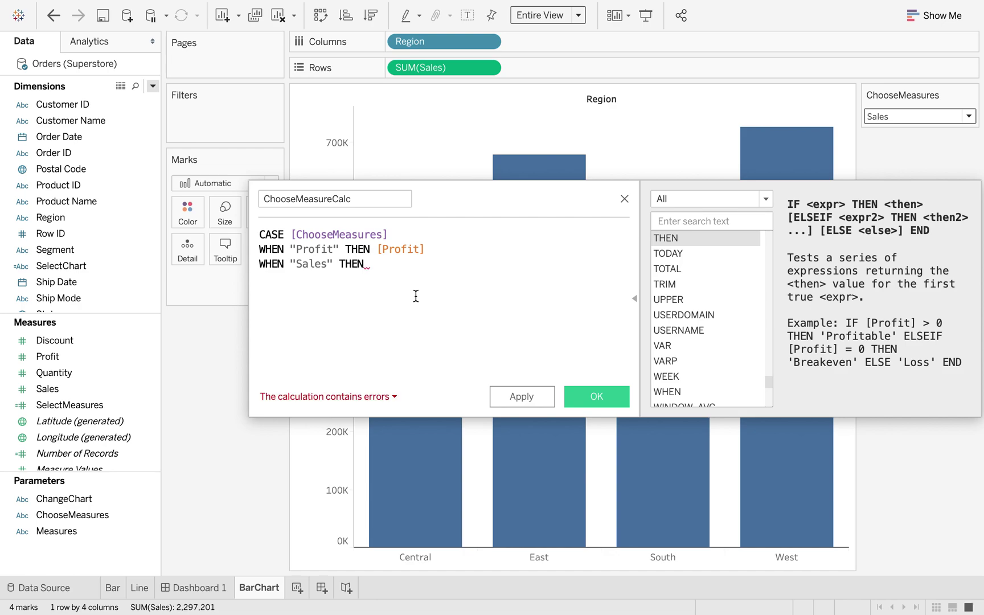
text(sal)
key(Return)
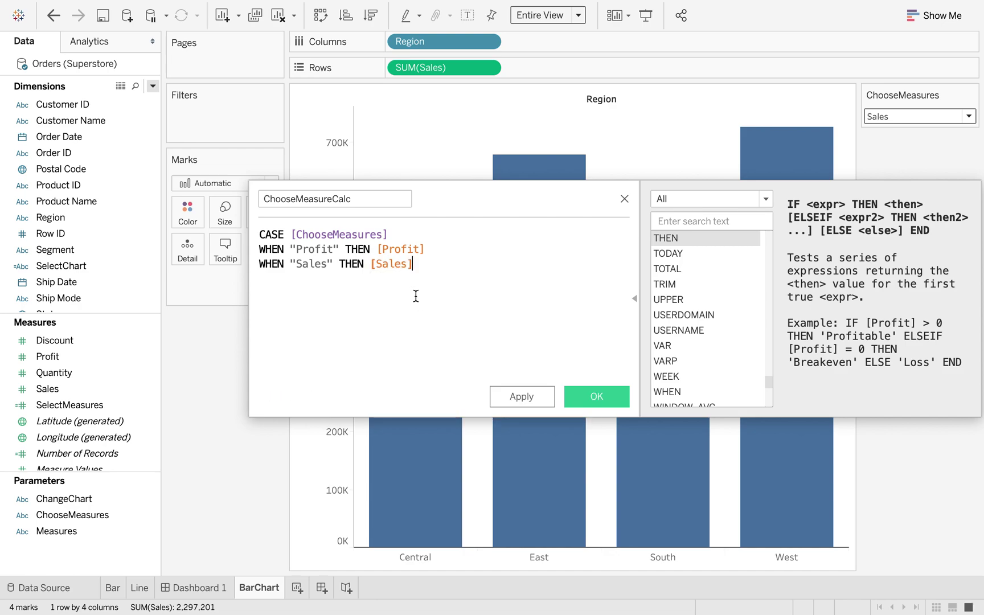
Step: Close the CASE formula with END and save the ChooseMeasureCalc field
key(Return)
text(end)
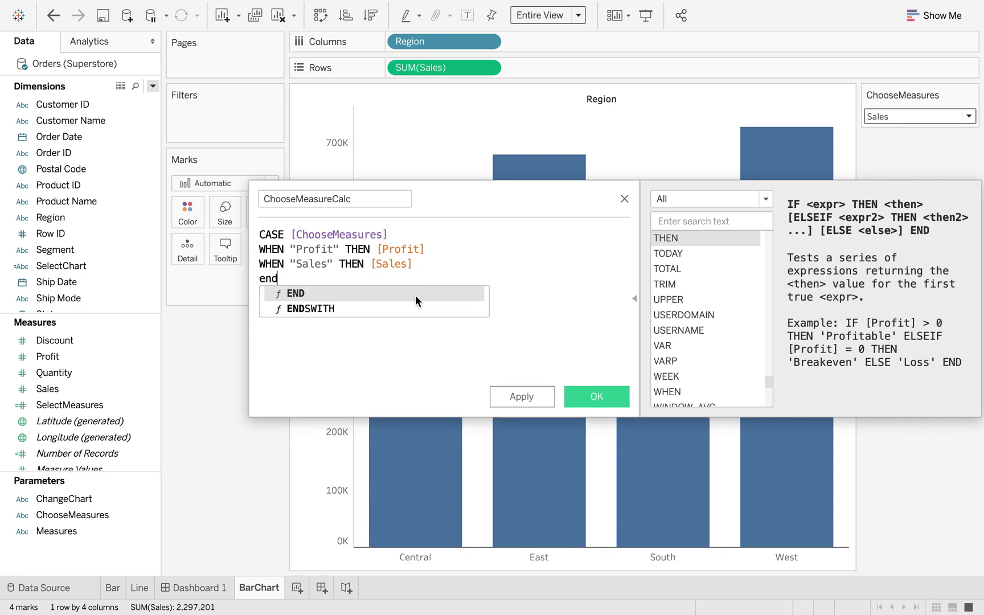
key(Return)
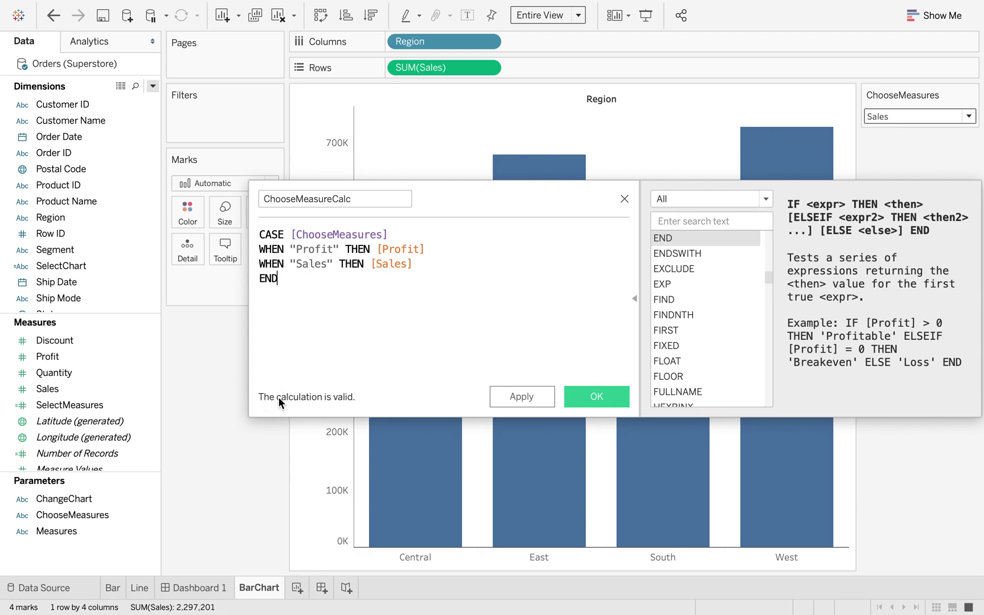
click(590, 394)
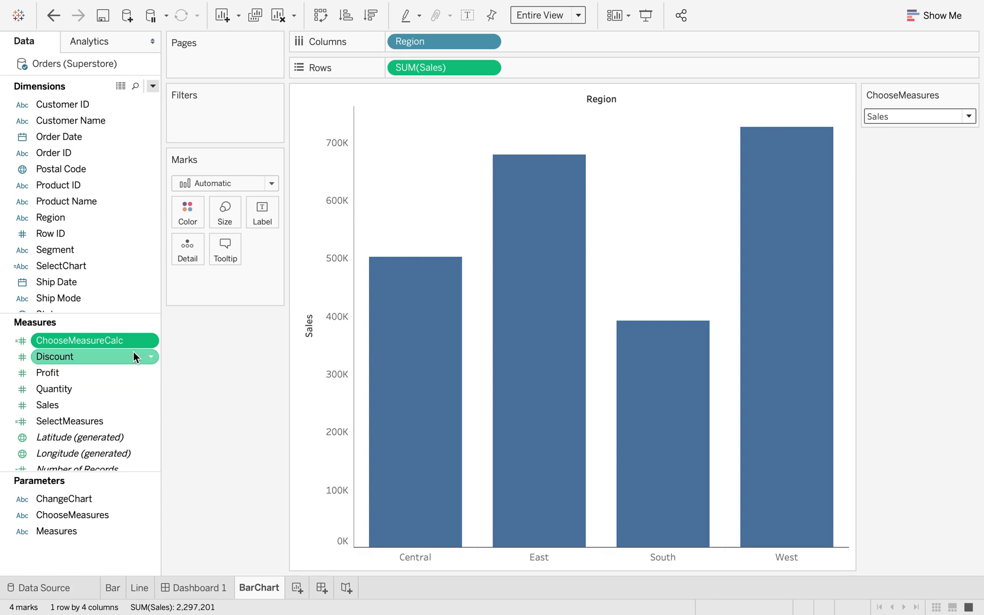
Step: Replace SUM(Sales) on Rows with ChooseMeasureCalc and set the ChooseMeasures control to Profit
drag(119, 343, 447, 74)
drag(91, 338, 449, 70)
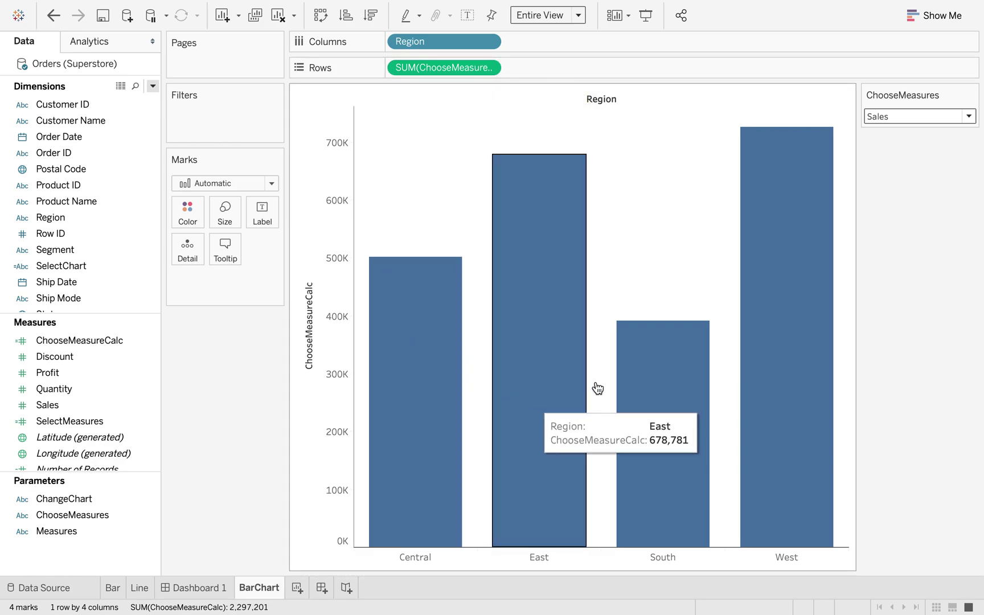
mouse_move(539, 332)
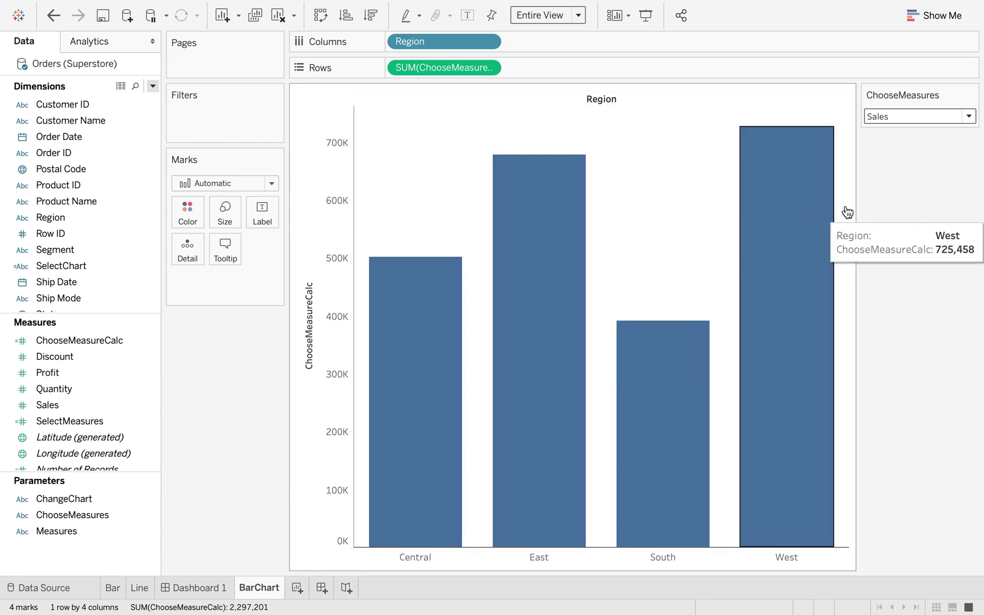
click(969, 116)
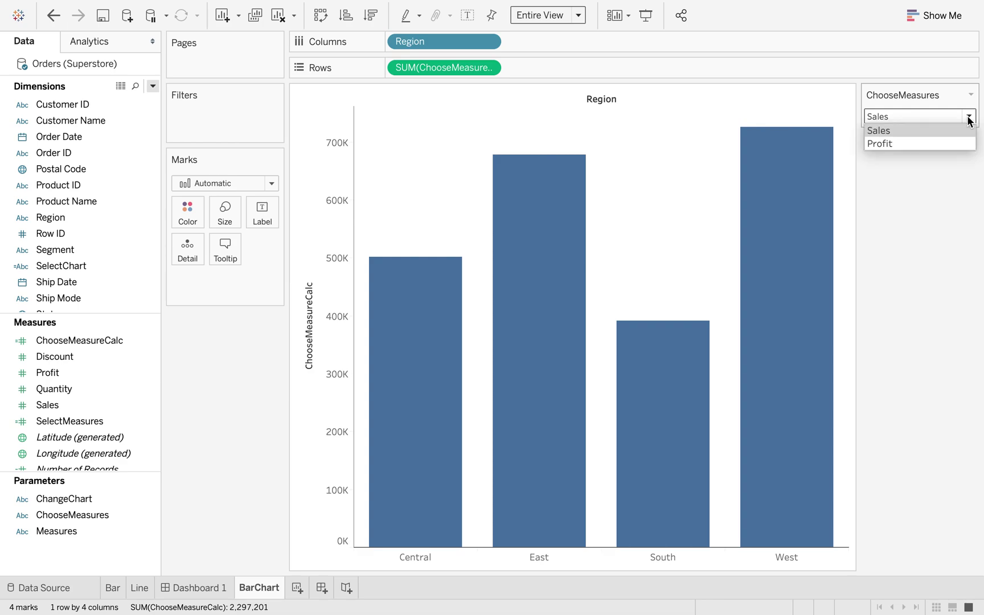
click(931, 143)
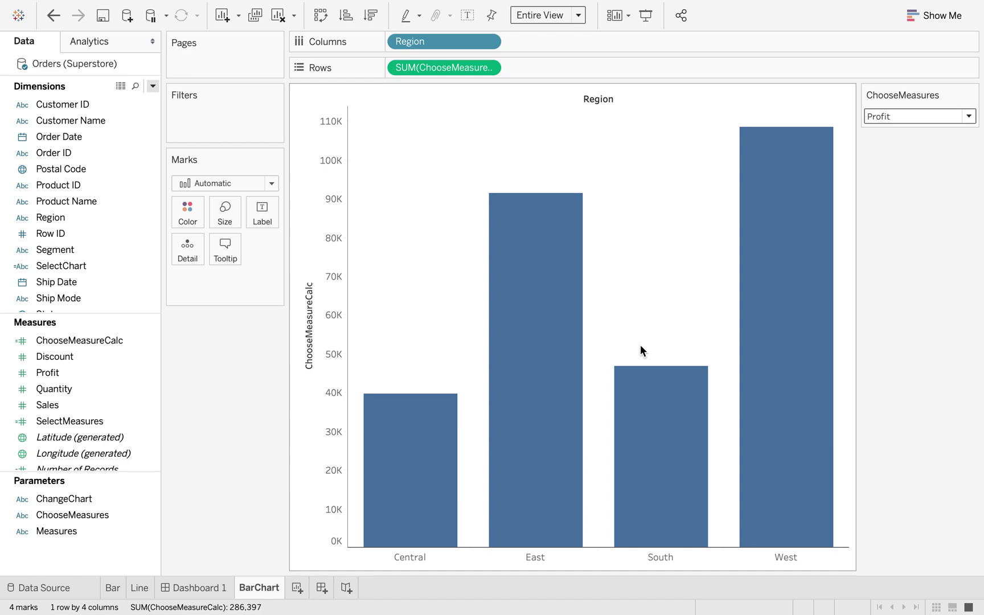
Step: Color the bars by Region and set the ChooseMeasures control to Sales
click(71, 271)
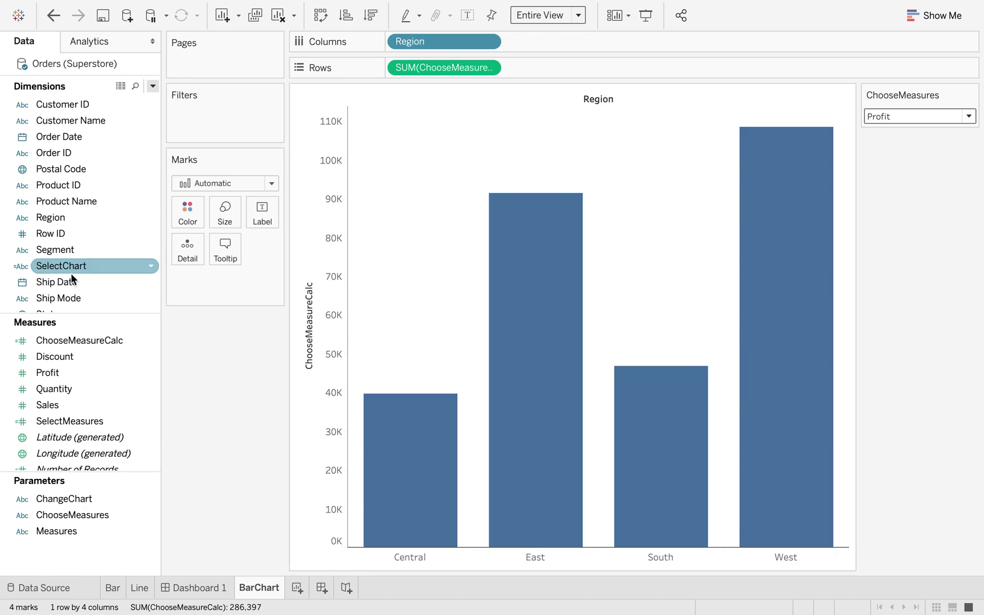
scroll(72, 278, down, 2)
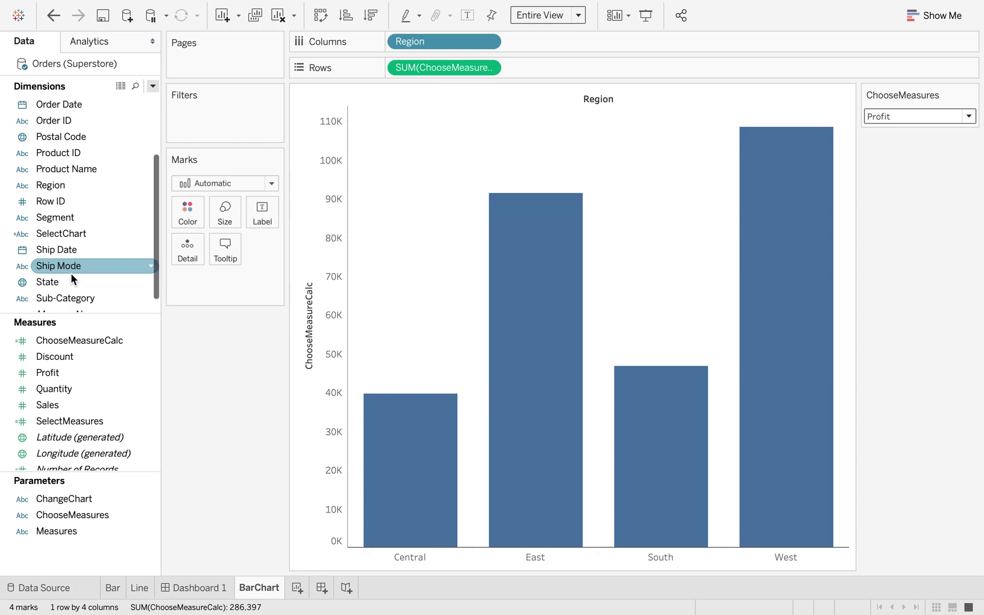
scroll(70, 273, down, 1)
scroll(71, 273, up, 1)
drag(59, 187, 190, 215)
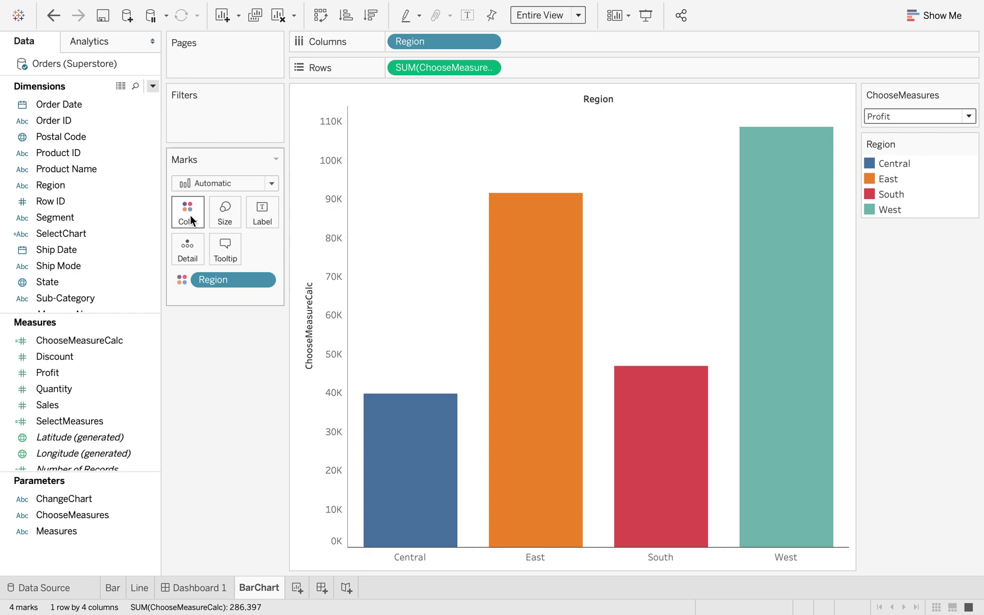
click(970, 116)
click(941, 132)
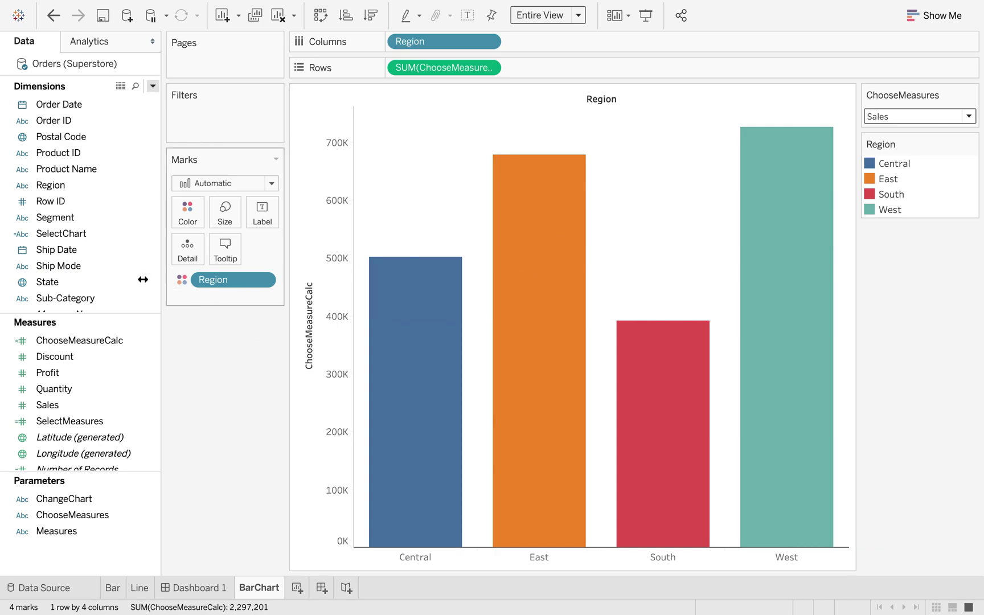
Step: Try coloring the bars by Sub-Category instead of Region
click(71, 201)
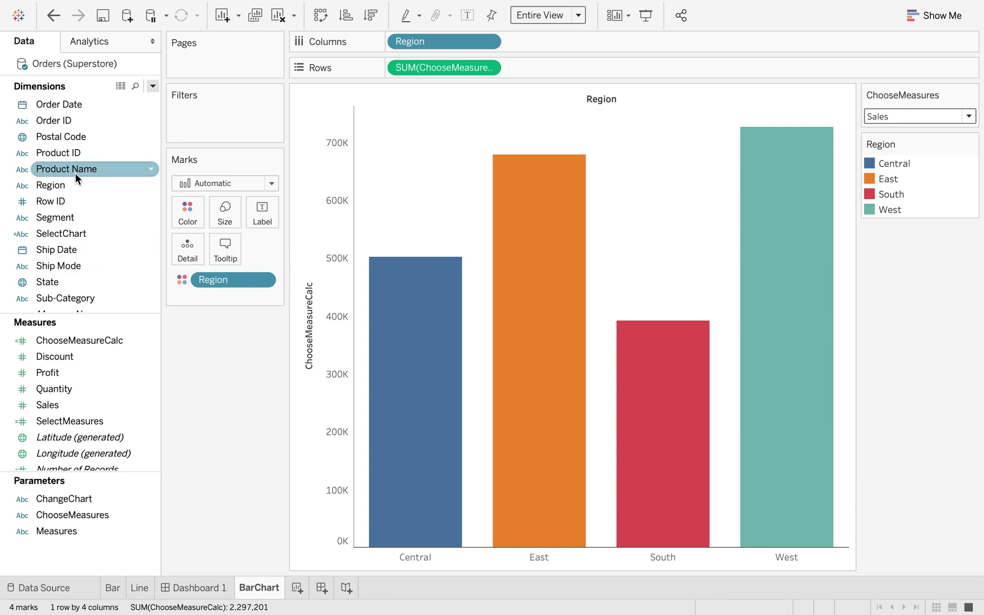
scroll(76, 173, down, 1)
drag(70, 284, 192, 219)
Step: Color the bars by Category and label them with ChooseMeasureCalc
scroll(84, 228, up, 6)
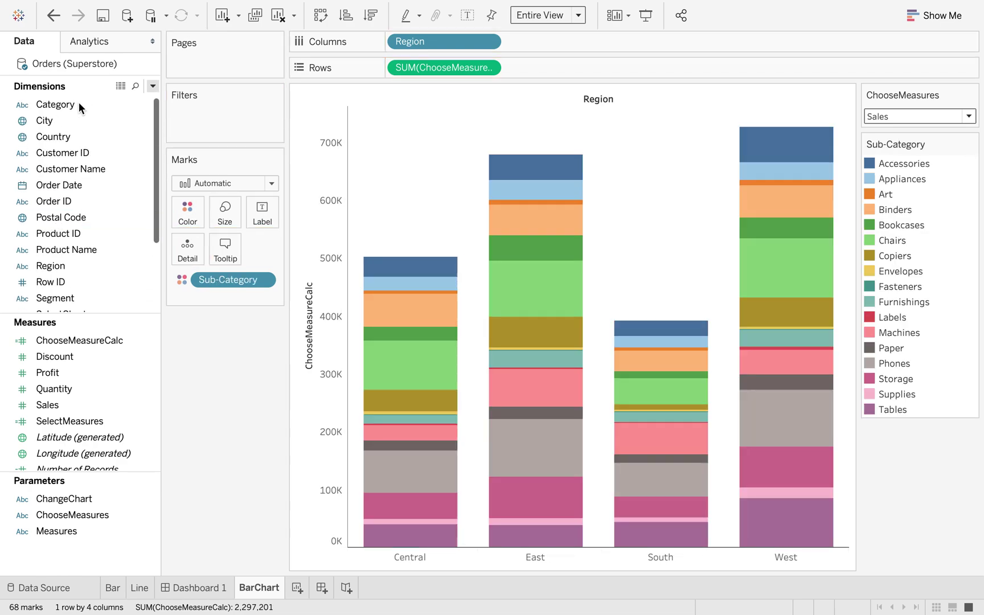
drag(66, 103, 188, 213)
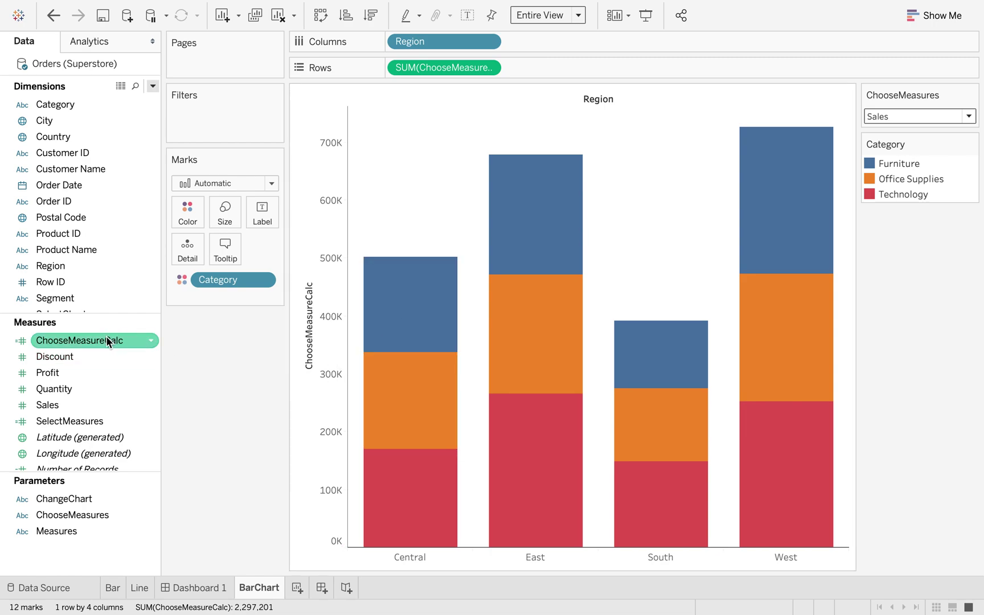
drag(96, 338, 268, 218)
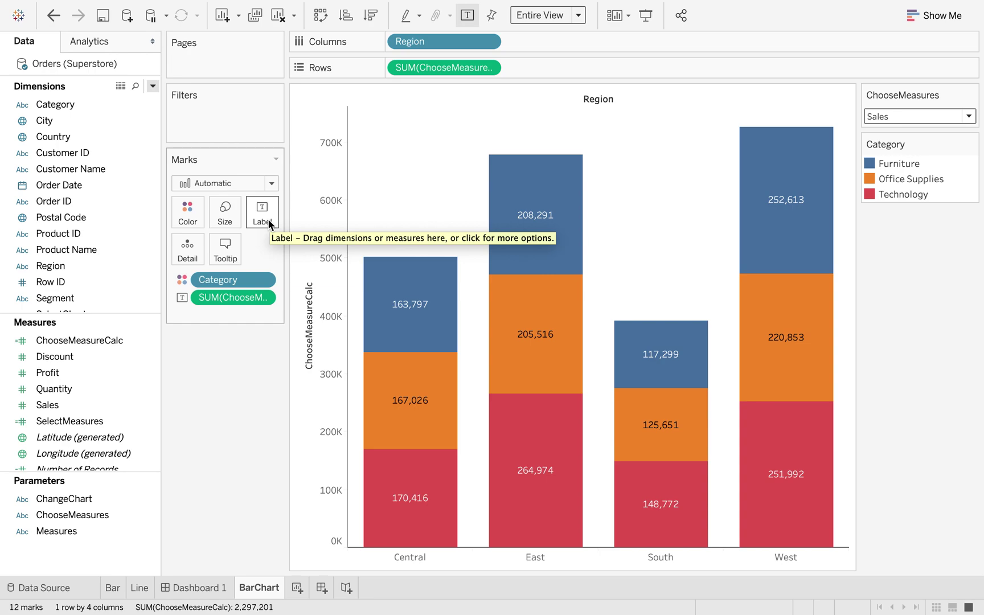
Step: Format the ChooseMeasureCalc labels' default numbers as Currency (Custom) with the prefix $
right_click(237, 297)
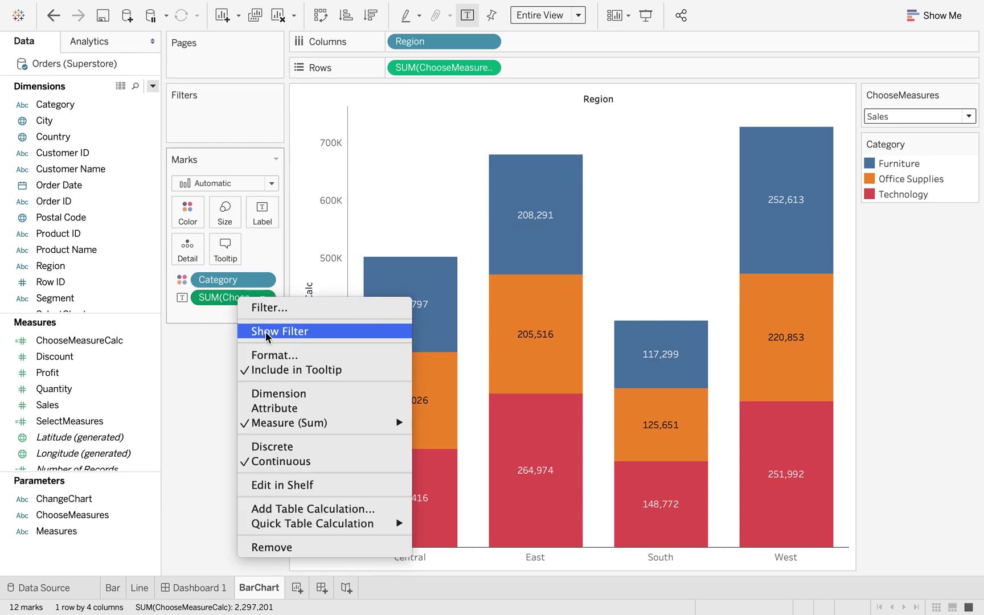
click(279, 356)
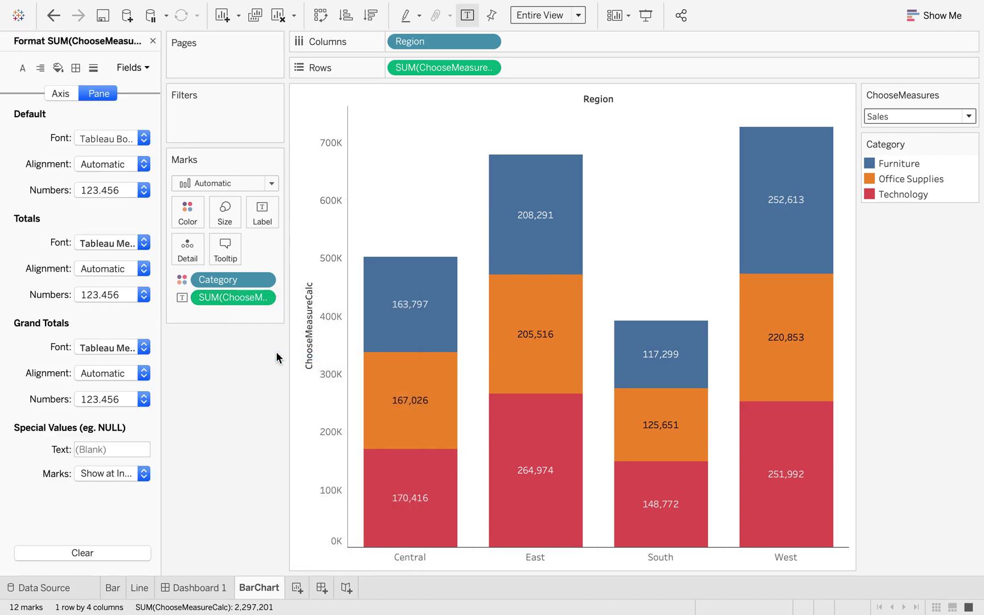
mouse_move(408, 378)
click(143, 190)
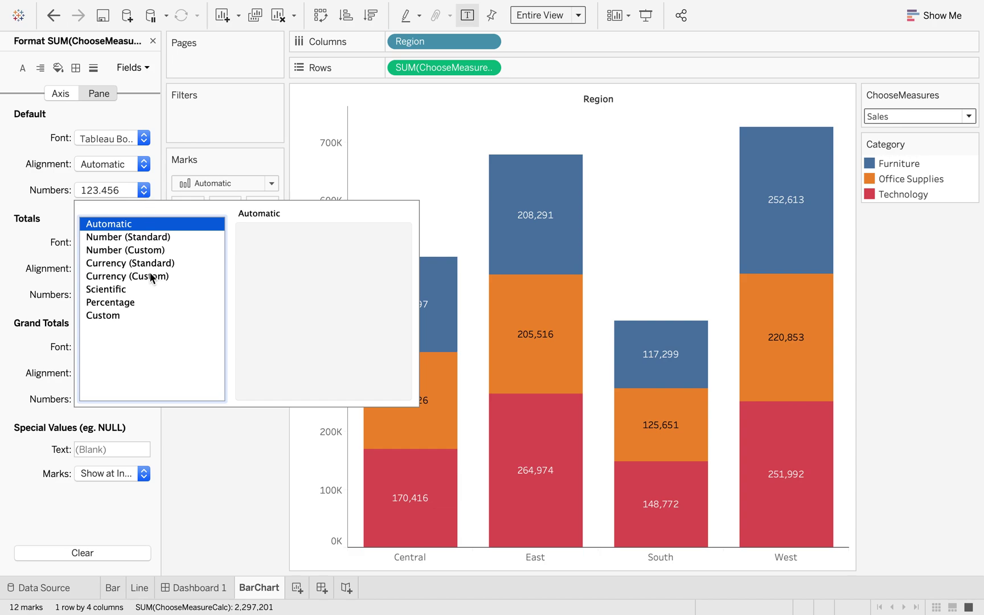
click(122, 277)
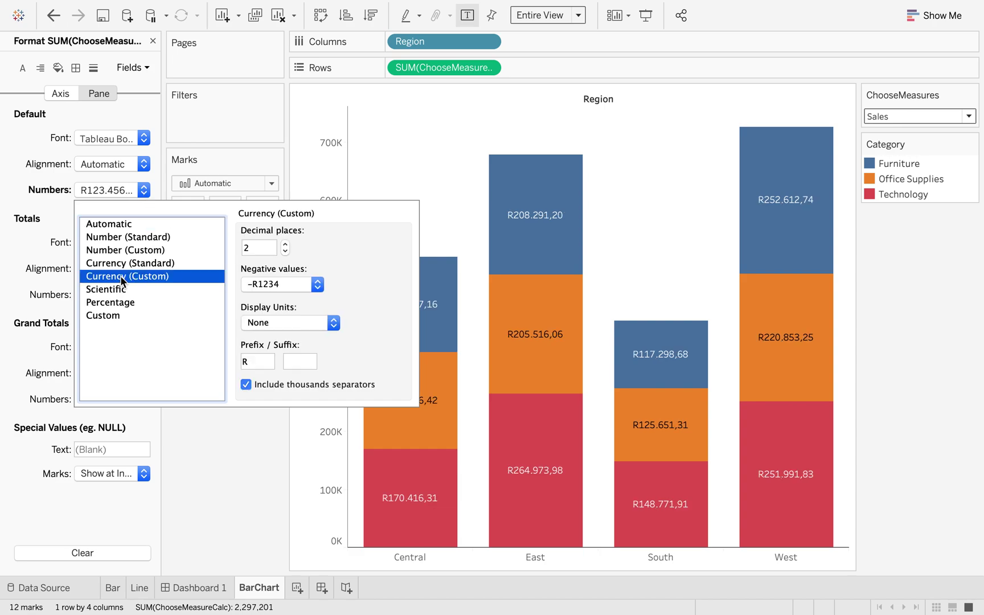
click(259, 361)
text($)
Step: Set the labels' currency format to 0 decimal places and close the number format options
click(286, 245)
click(286, 245)
click(286, 251)
click(286, 251)
click(286, 251)
click(286, 251)
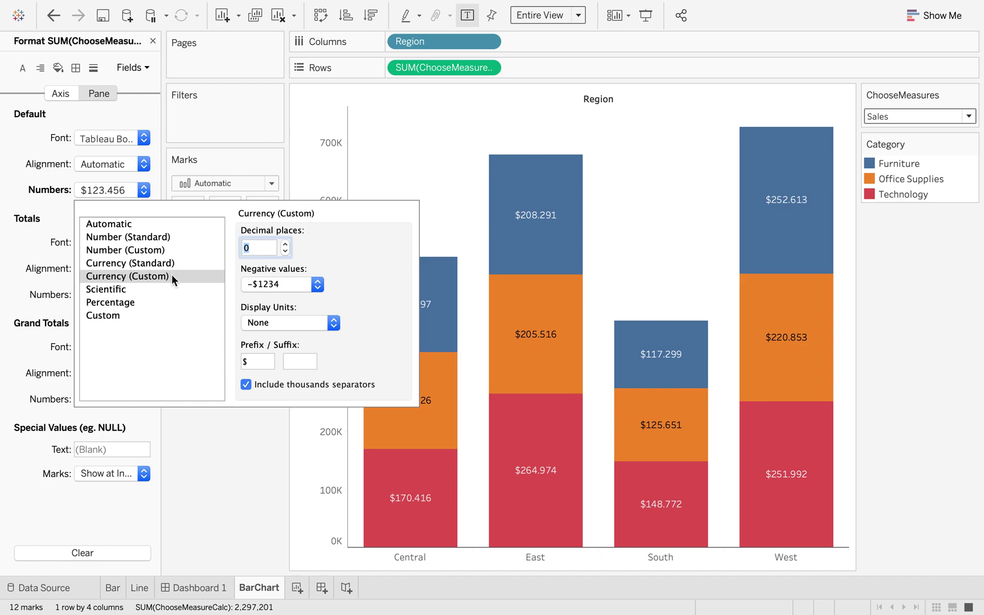
click(246, 448)
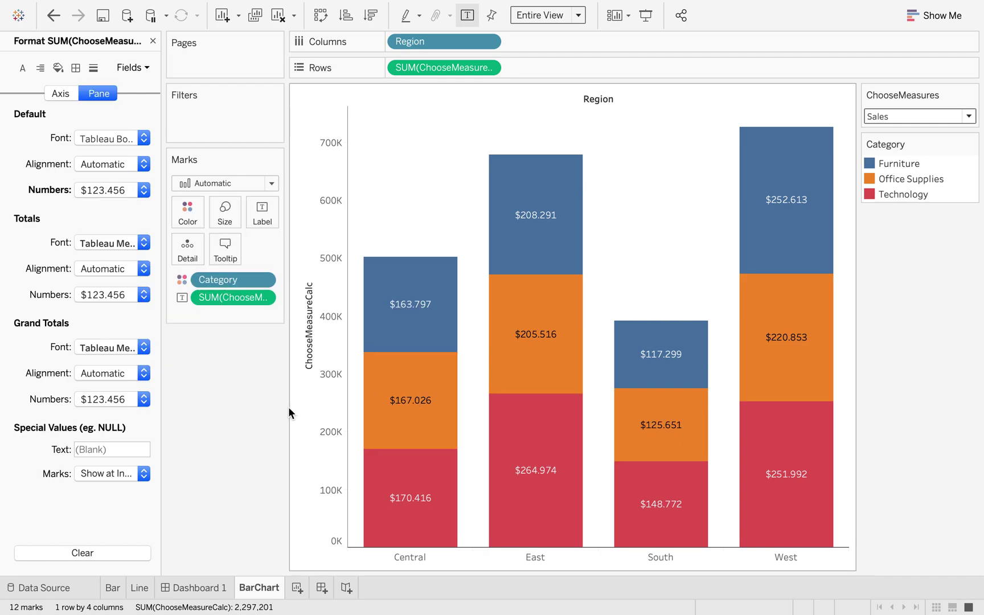
mouse_move(495, 519)
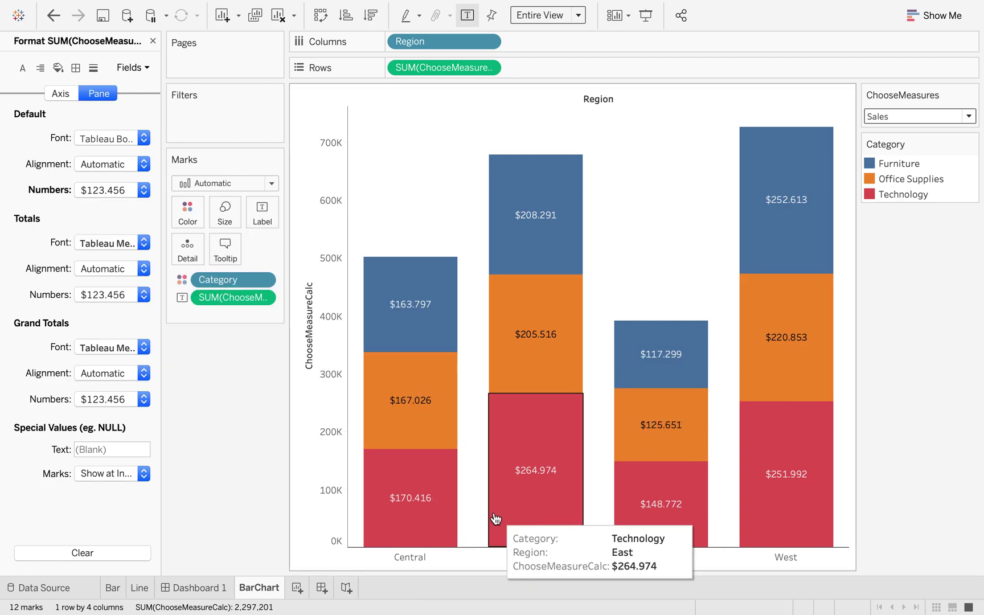
mouse_move(643, 362)
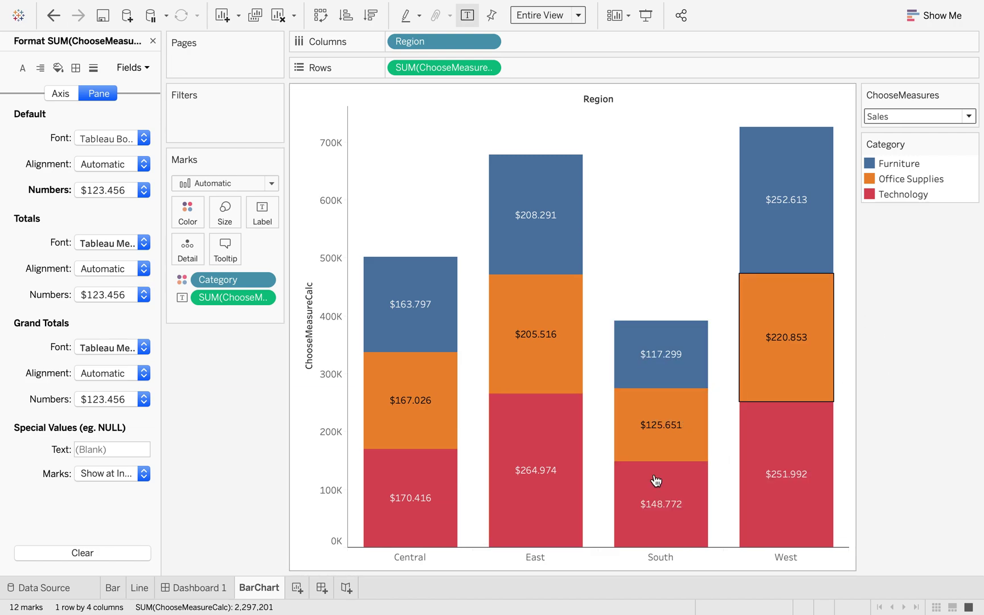
Step: Add a new worksheet and rename it LineChart
click(296, 588)
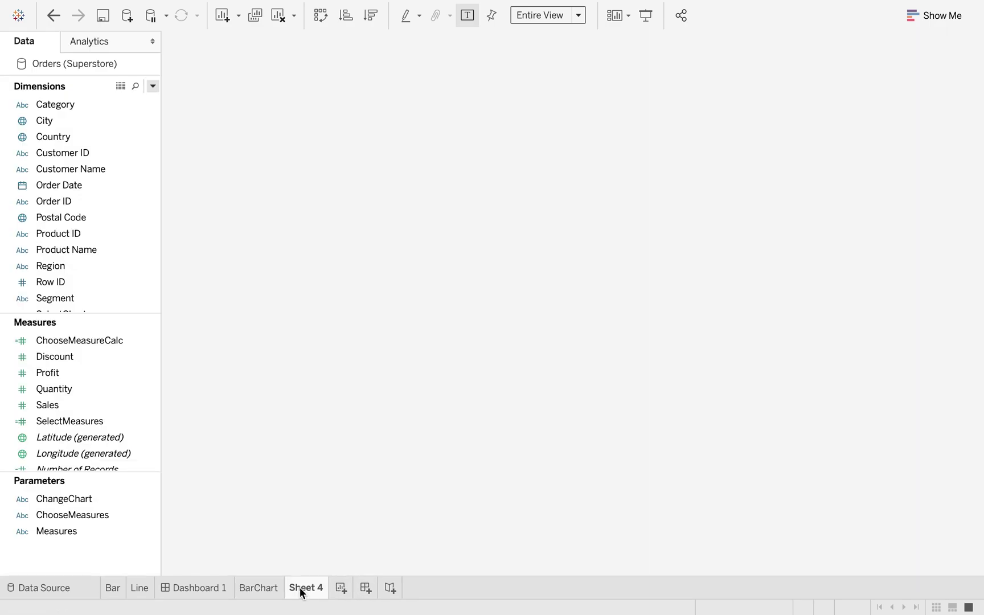
right_click(300, 591)
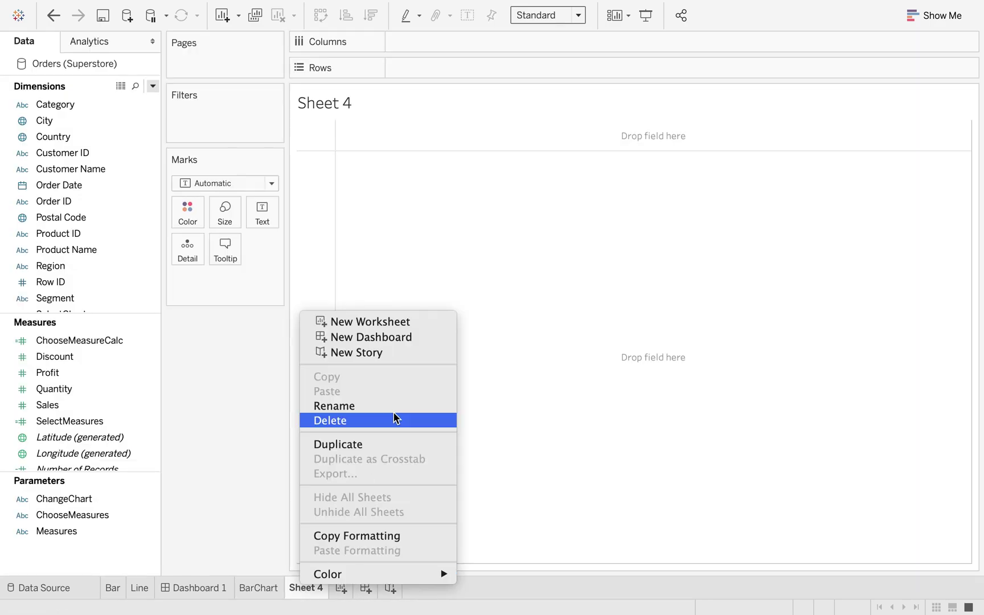
click(378, 406)
text(LineChart)
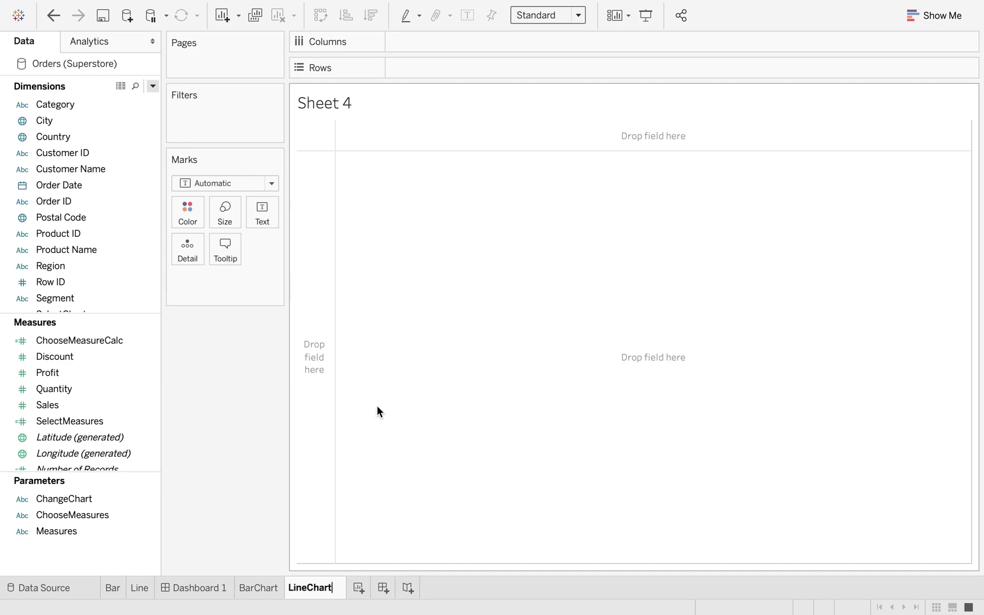
key(Return)
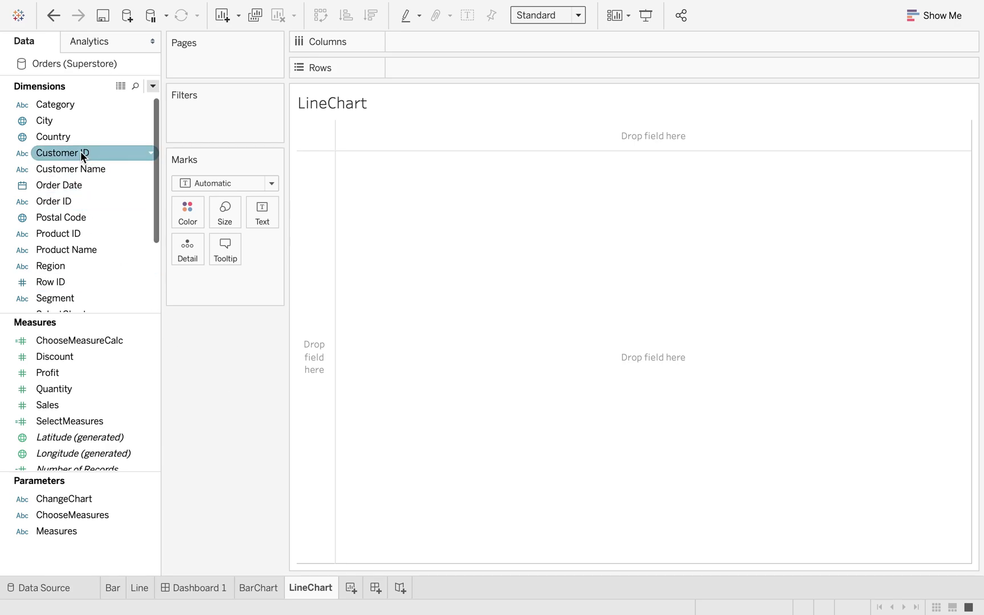
Step: Place Order Date on the Columns shelf of the LineChart sheet
scroll(84, 210, down, 3)
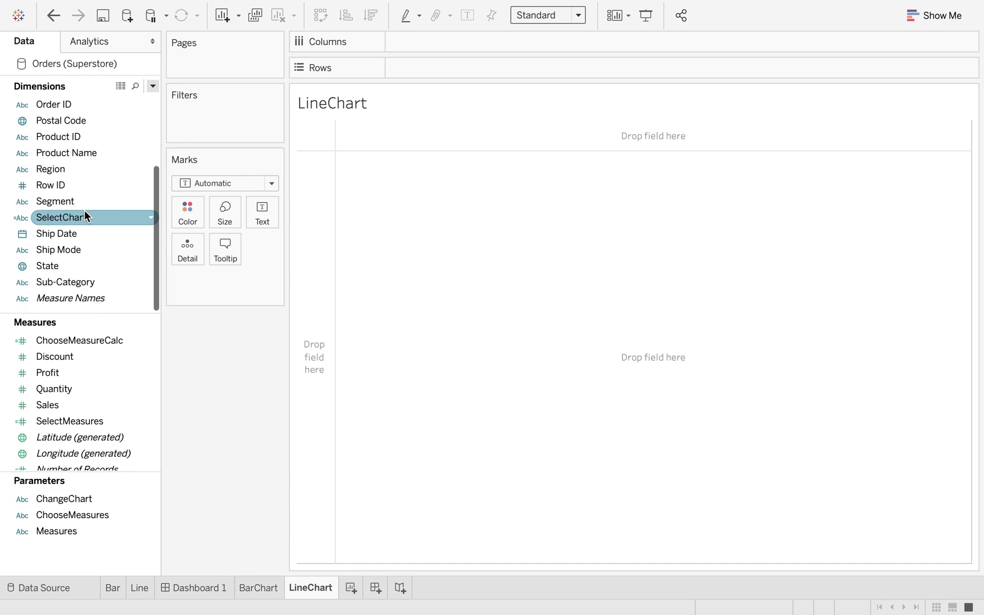
scroll(84, 214, up, 1)
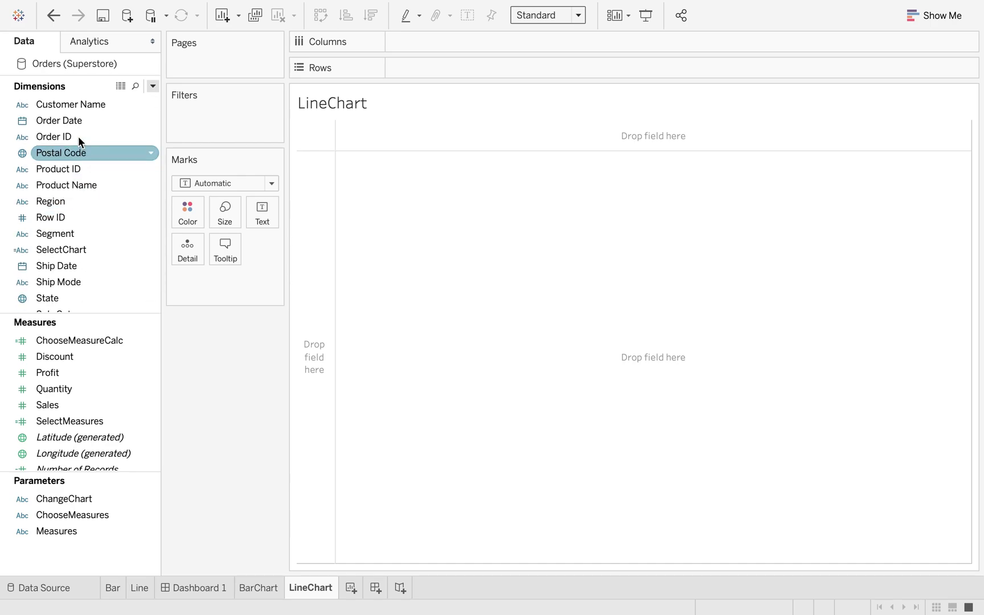
drag(74, 120, 424, 41)
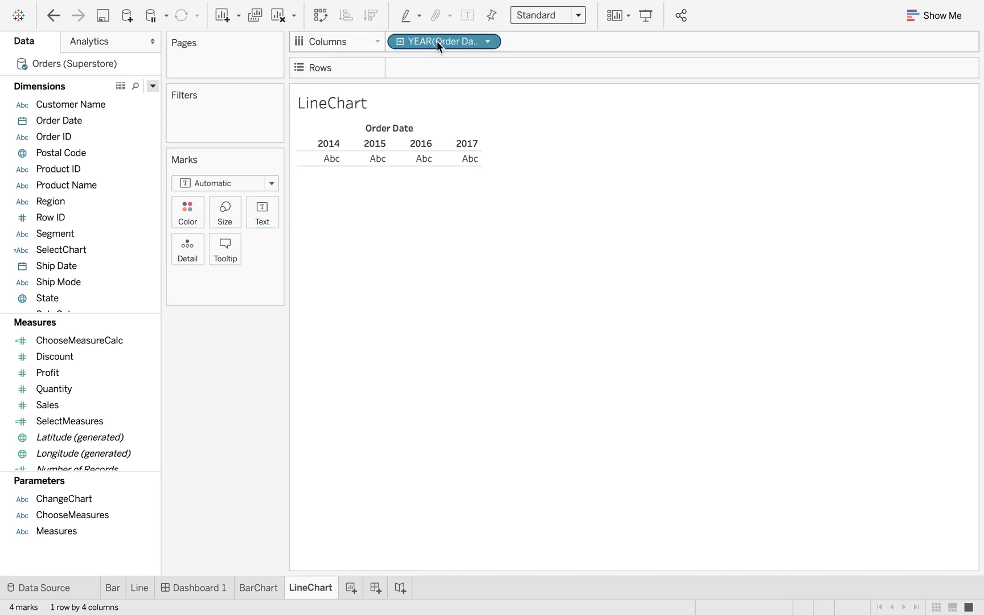
Step: Filter the Order Date field on Columns by year, keeping only 2017 selected
click(488, 42)
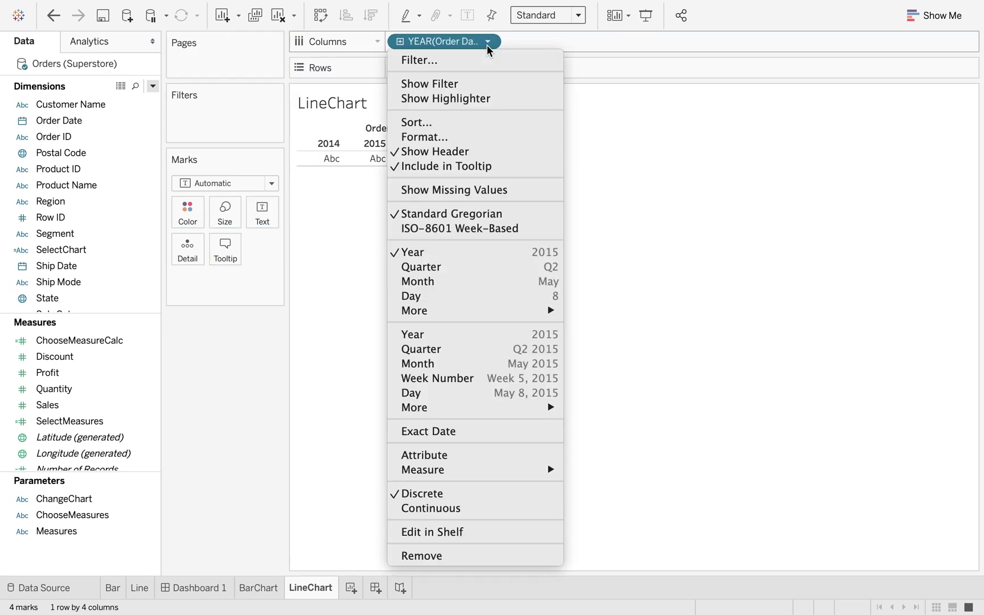
click(464, 62)
click(356, 161)
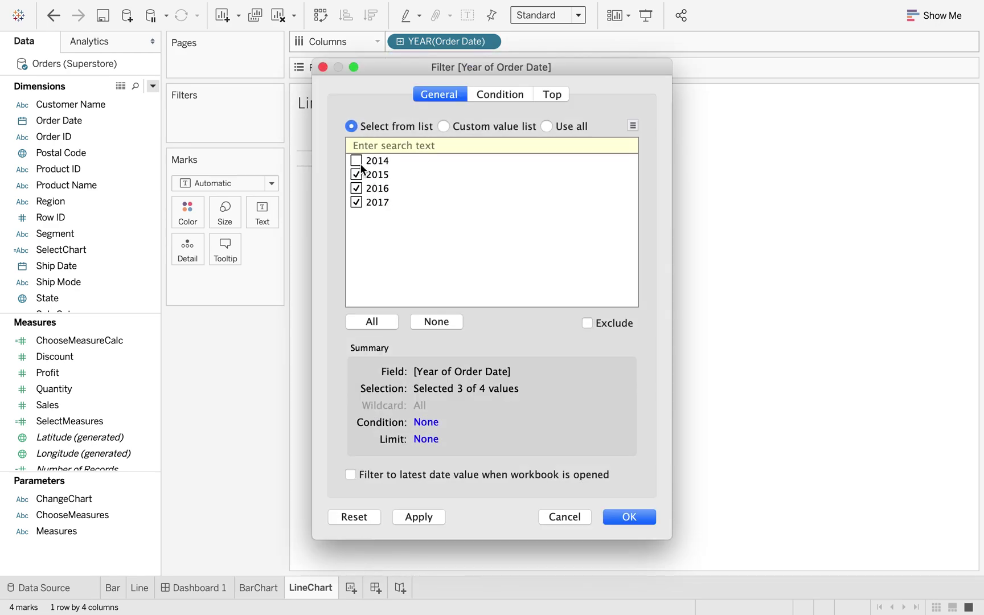
click(356, 189)
click(629, 516)
Step: Change Order Date on Columns to the discrete Month level and place ChooseMeasureCalc on the Rows shelf
click(489, 43)
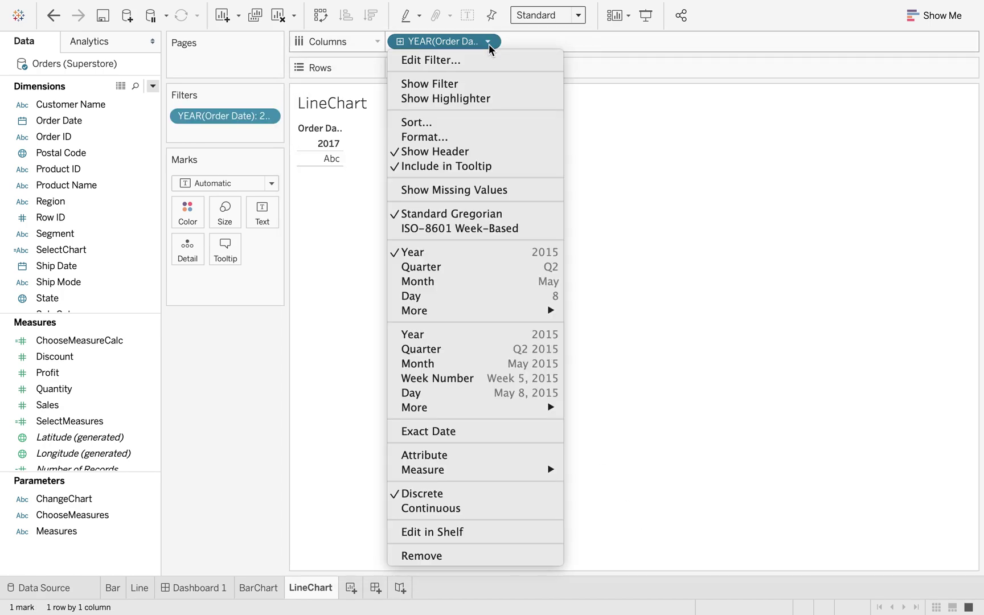
click(475, 283)
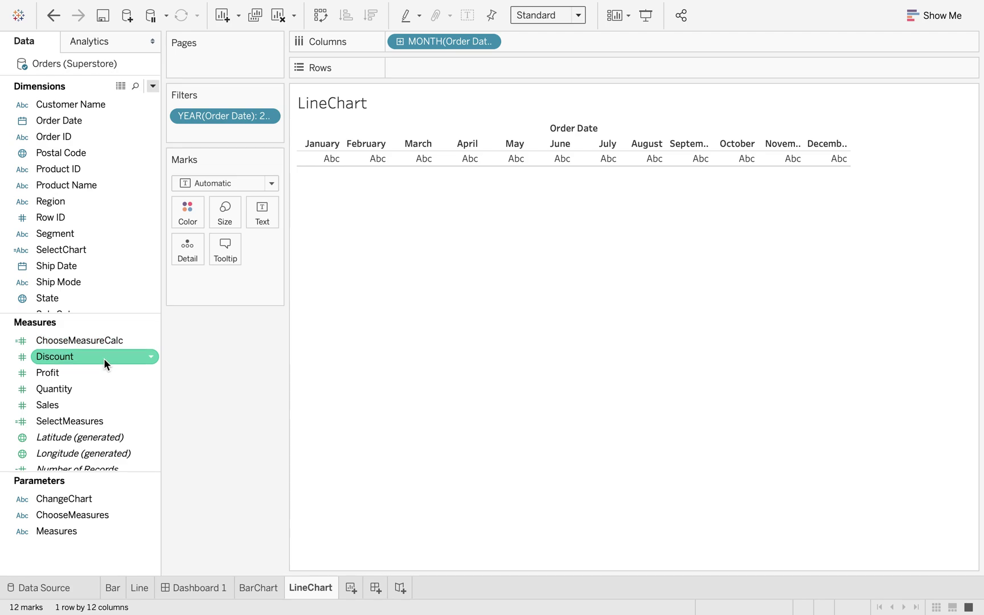
mouse_move(99, 343)
mouse_down()
mouse_move(480, 85)
mouse_move(480, 69)
mouse_up()
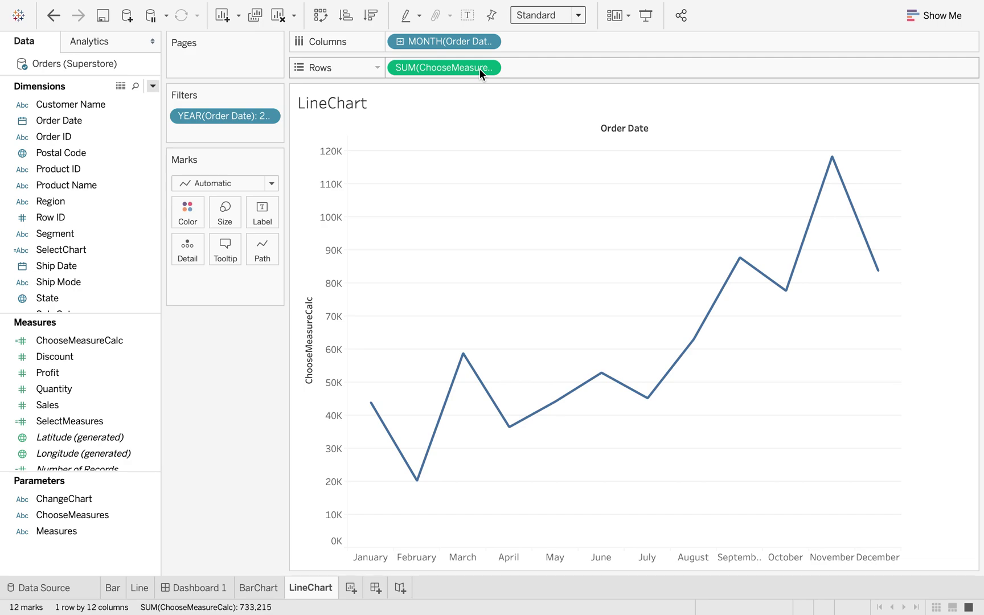
Step: Show the ChooseMeasures parameter control and test it by choosing Profit and returning to Sales
right_click(95, 518)
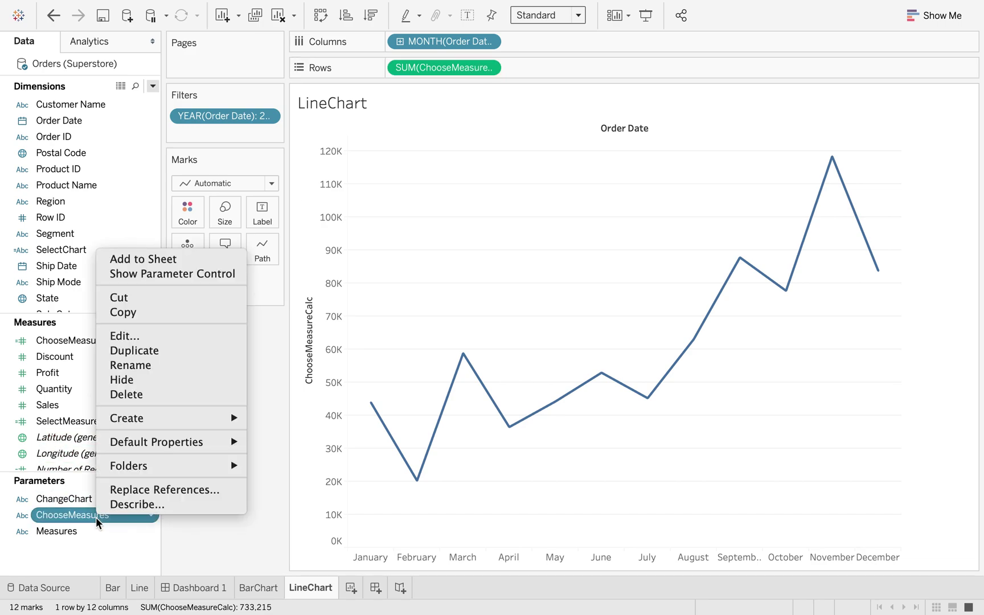
click(215, 275)
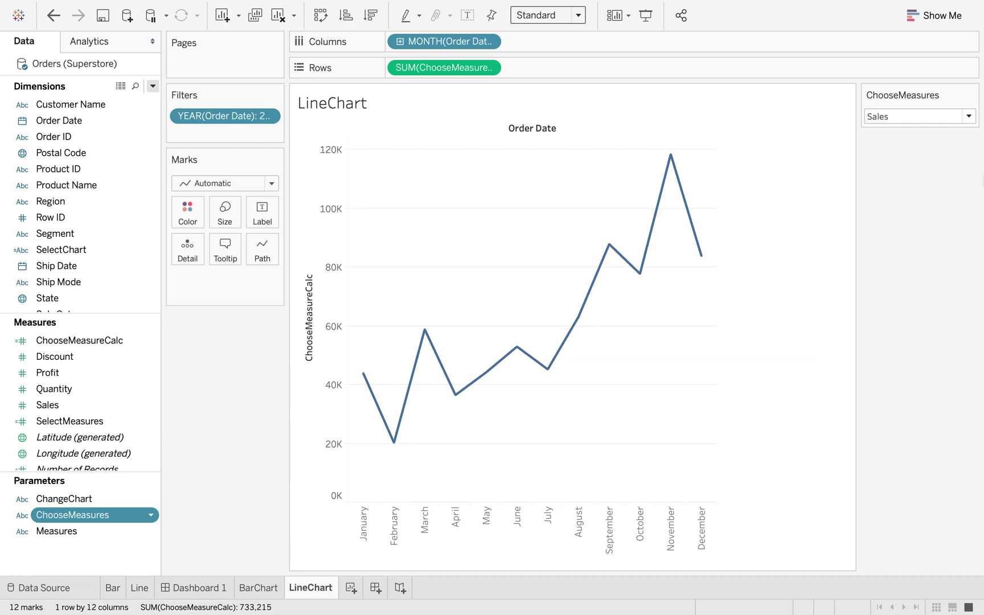
click(969, 117)
click(946, 143)
click(969, 117)
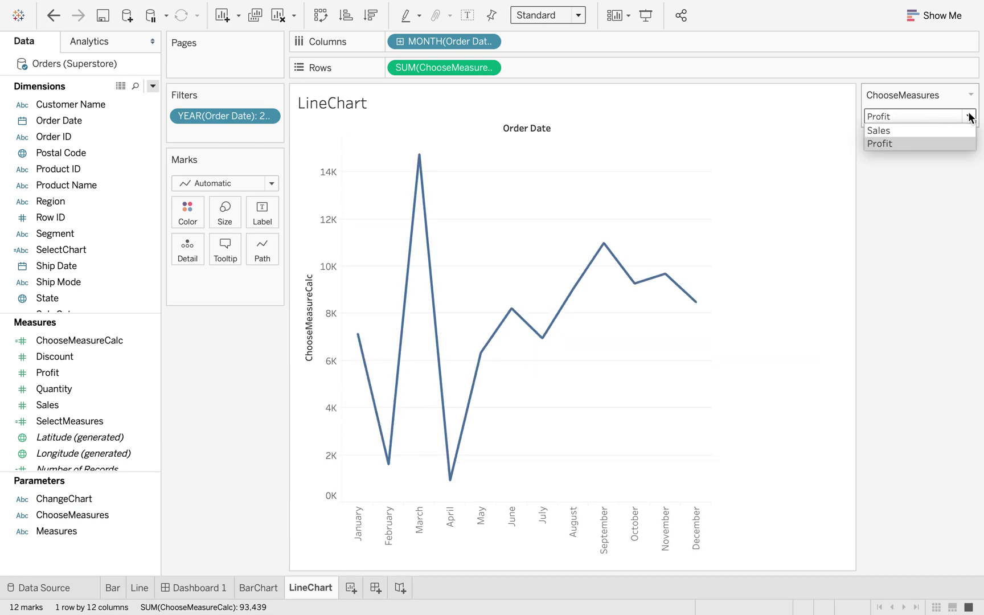
click(945, 130)
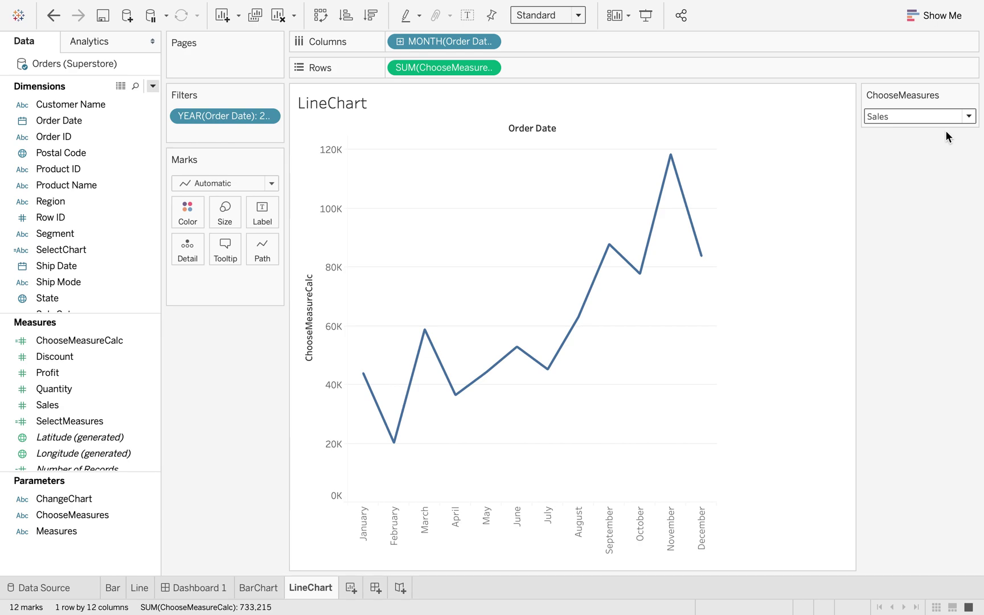
Step: Color the lines of the chart by the Category dimension
scroll(86, 234, up, 2)
scroll(86, 233, up, 2)
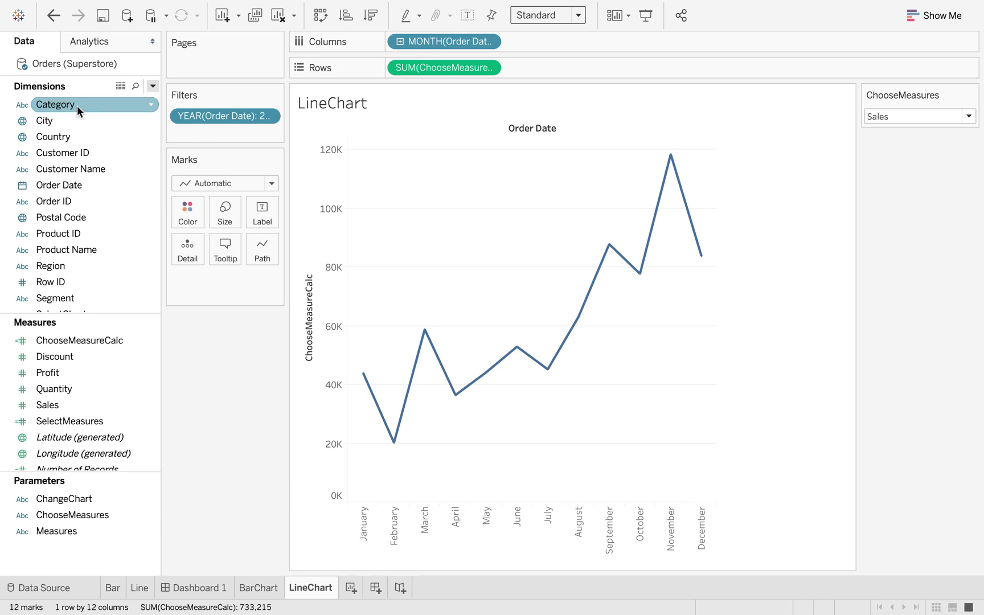
drag(77, 105, 564, 374)
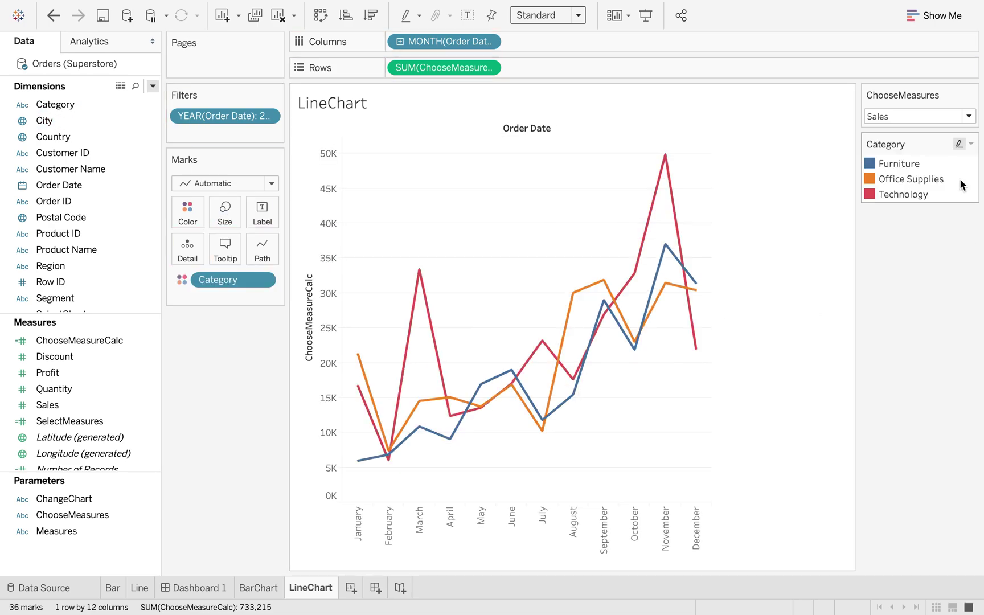
Step: Check the category lines with ChooseMeasures set to Profit, and return the parameter to Sales
click(969, 117)
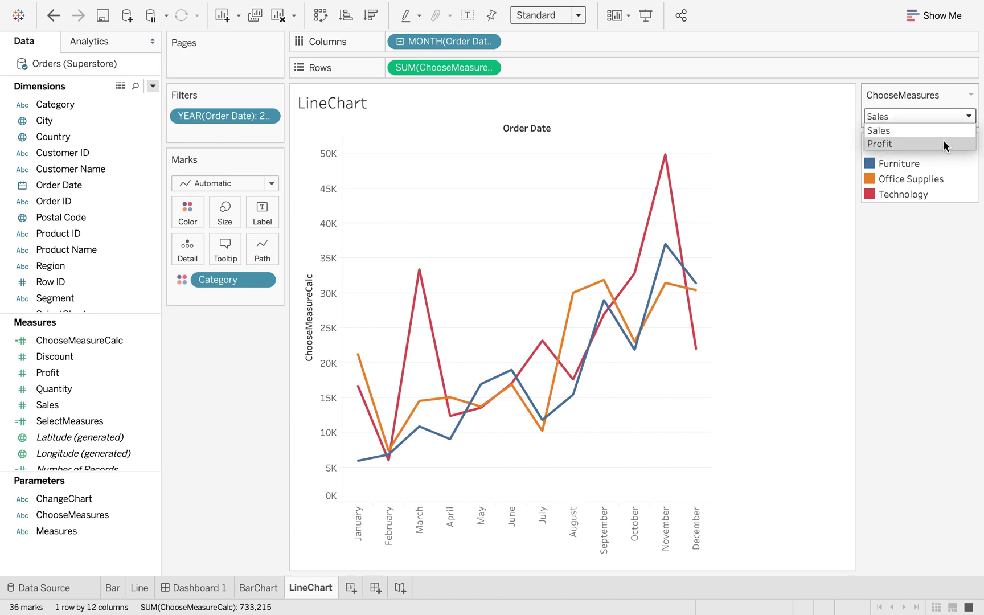
click(944, 142)
click(970, 117)
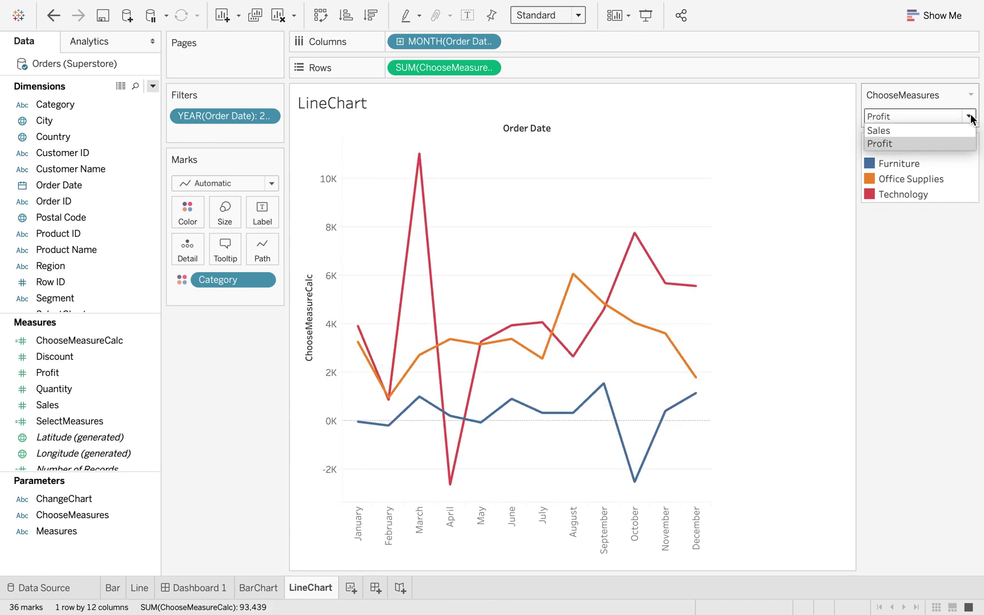
click(945, 131)
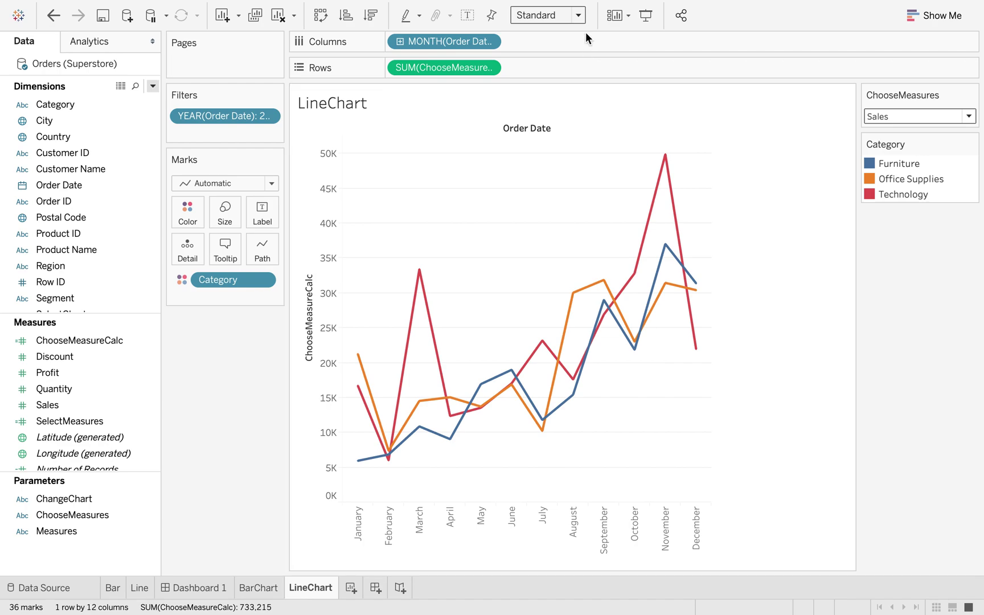
Step: Fit the LineChart sheet to Entire View and hide its title
click(578, 15)
click(555, 67)
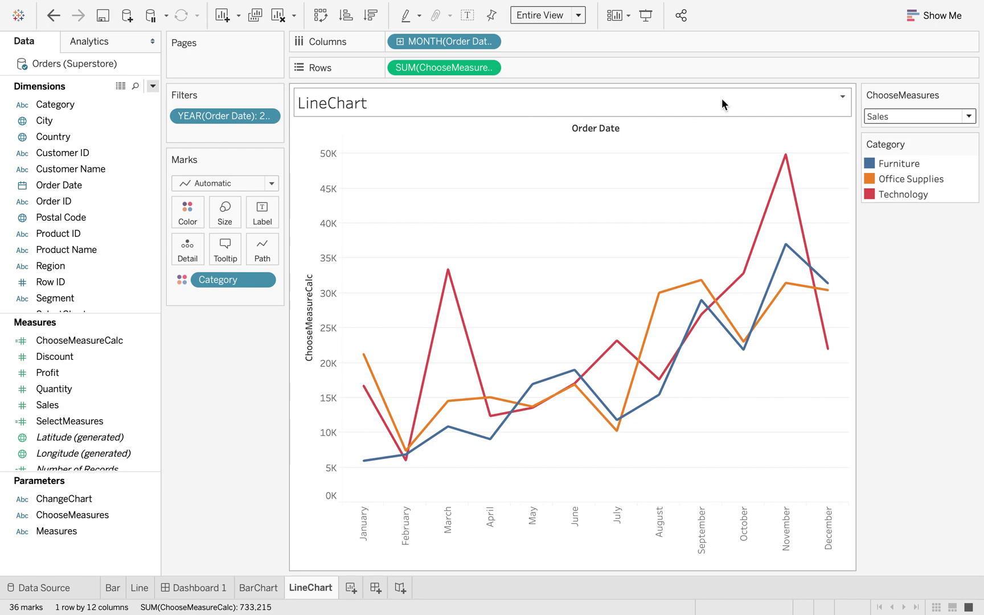
click(843, 97)
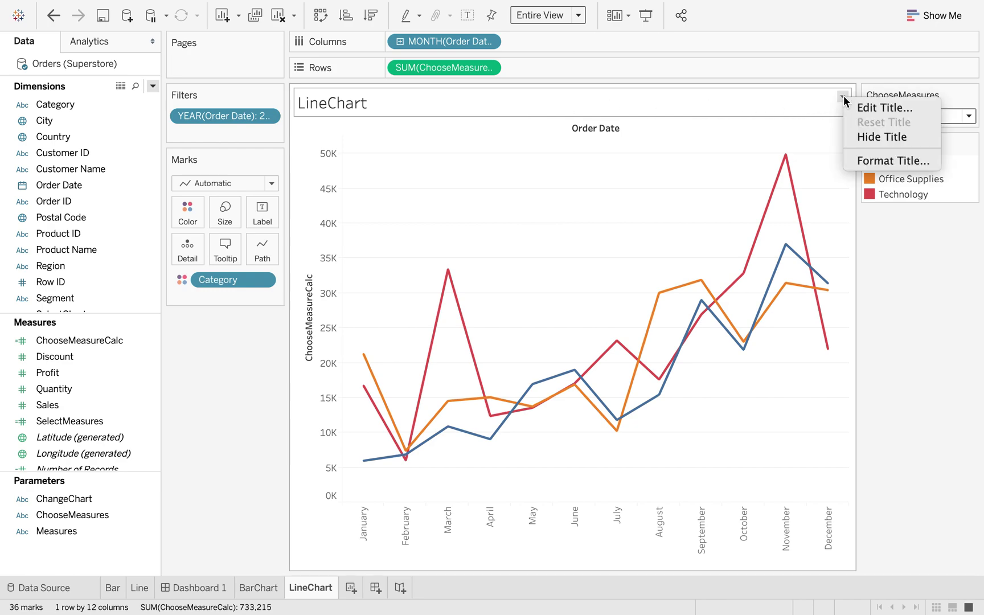
click(876, 137)
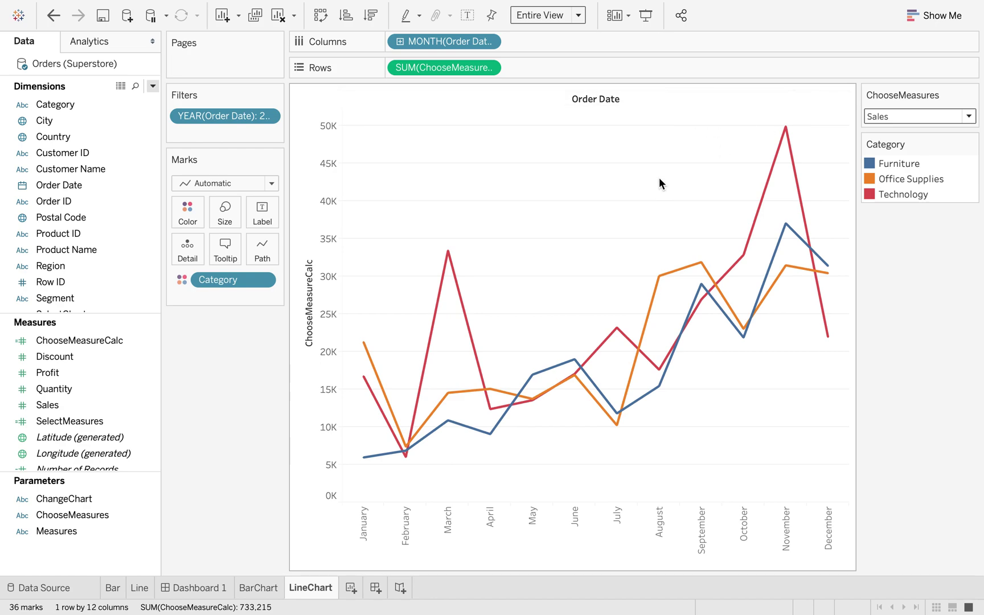
Step: Format the chart's lines so that Grid Lines are None for both columns and rows
right_click(661, 191)
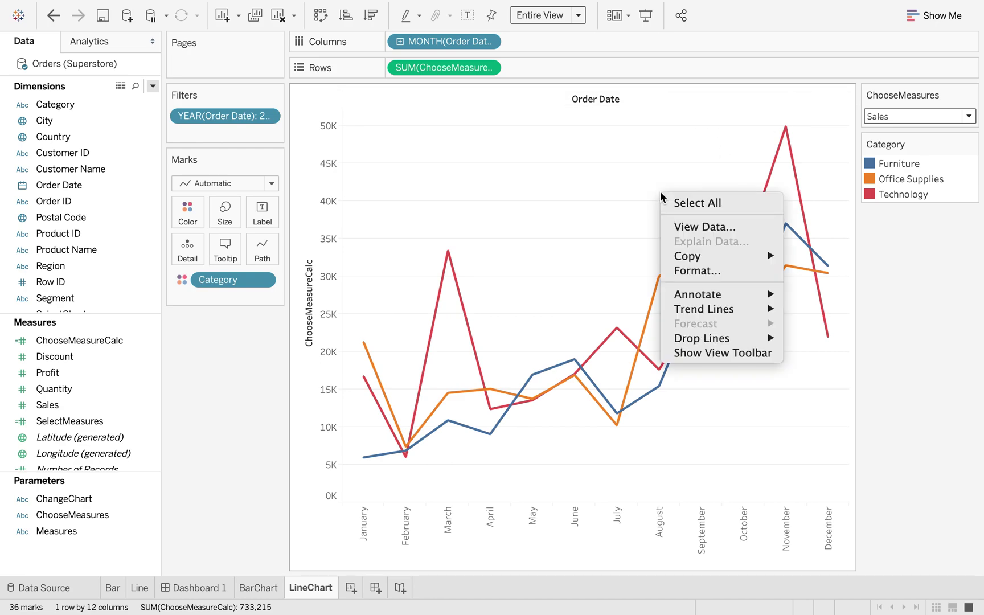
click(717, 269)
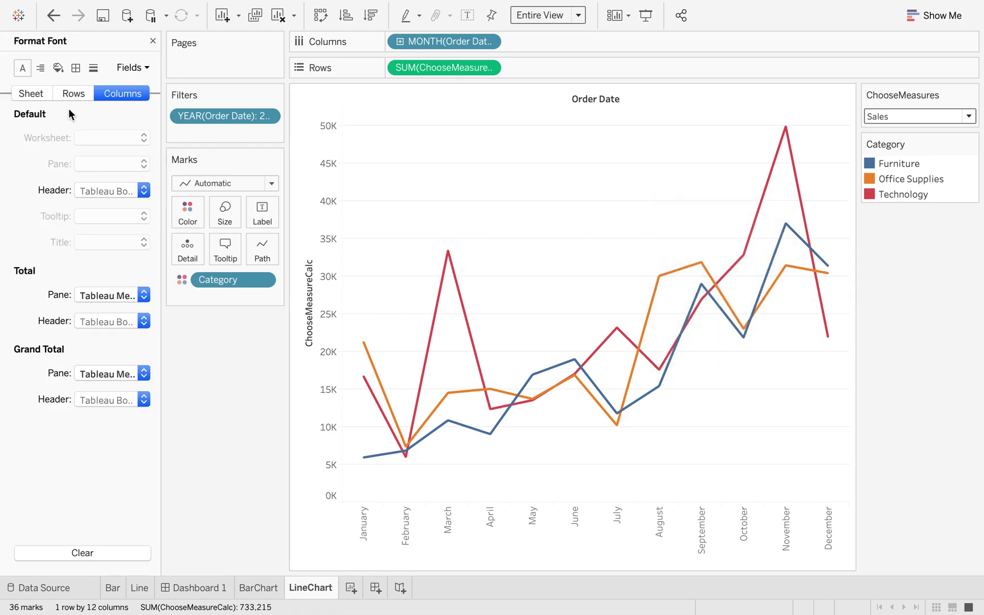
click(93, 68)
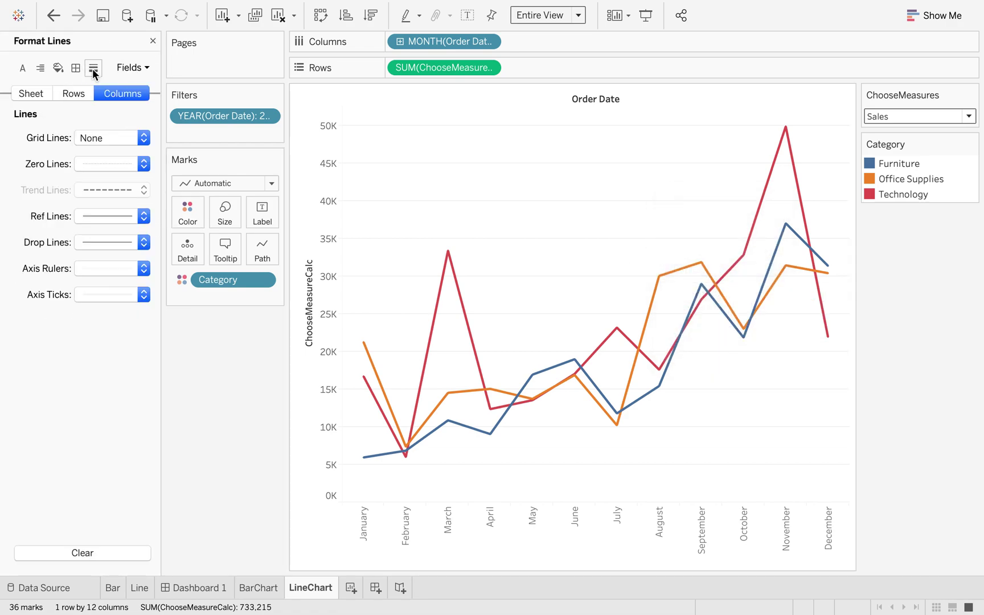
click(124, 136)
click(122, 160)
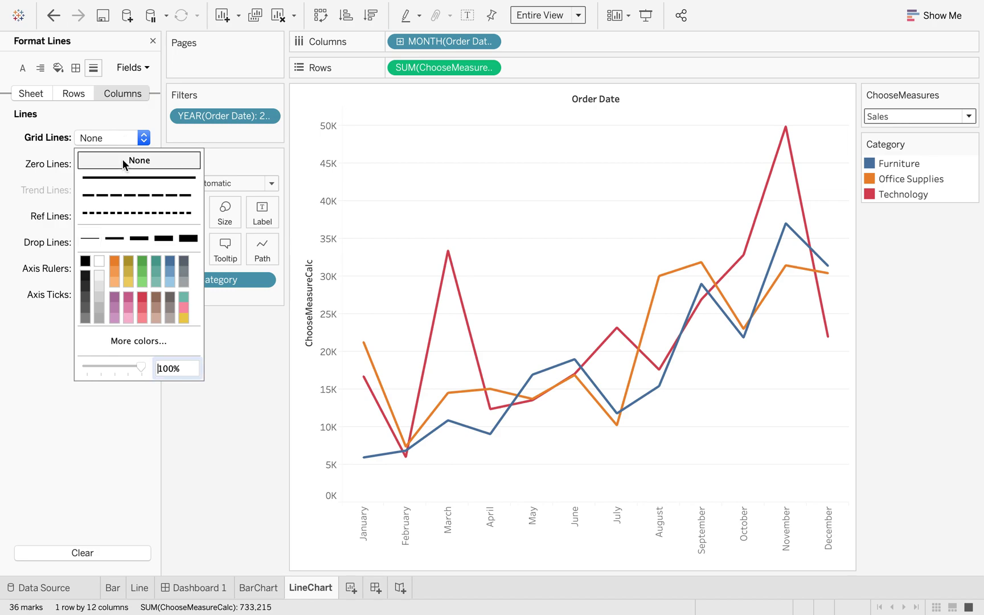
click(73, 94)
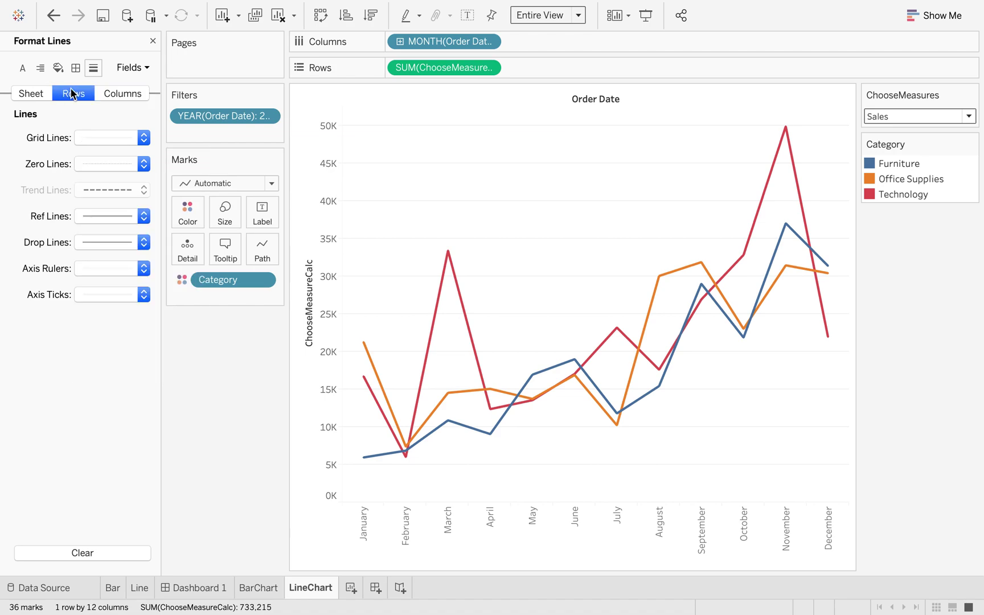
click(112, 136)
click(121, 159)
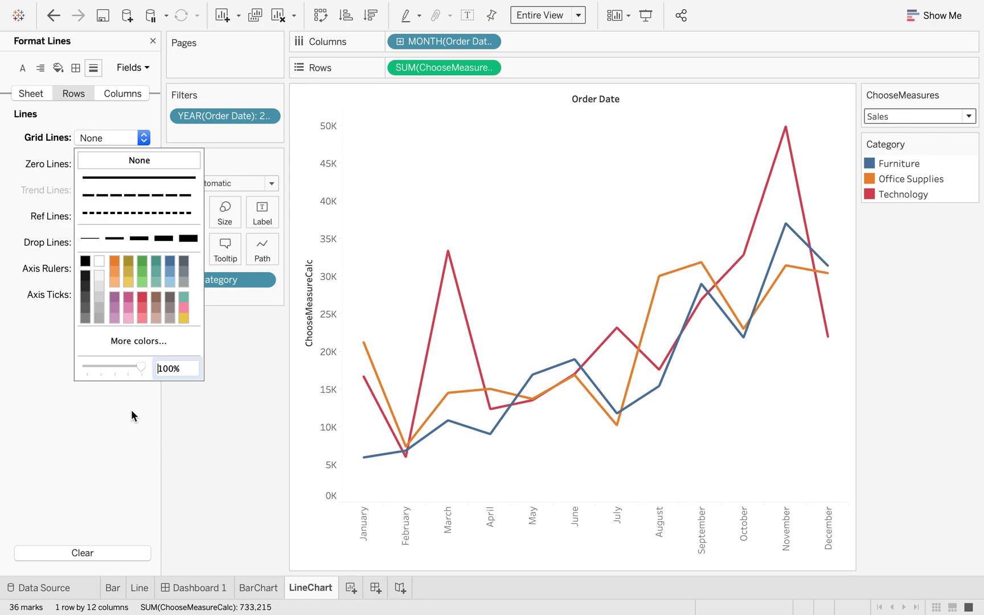
click(43, 435)
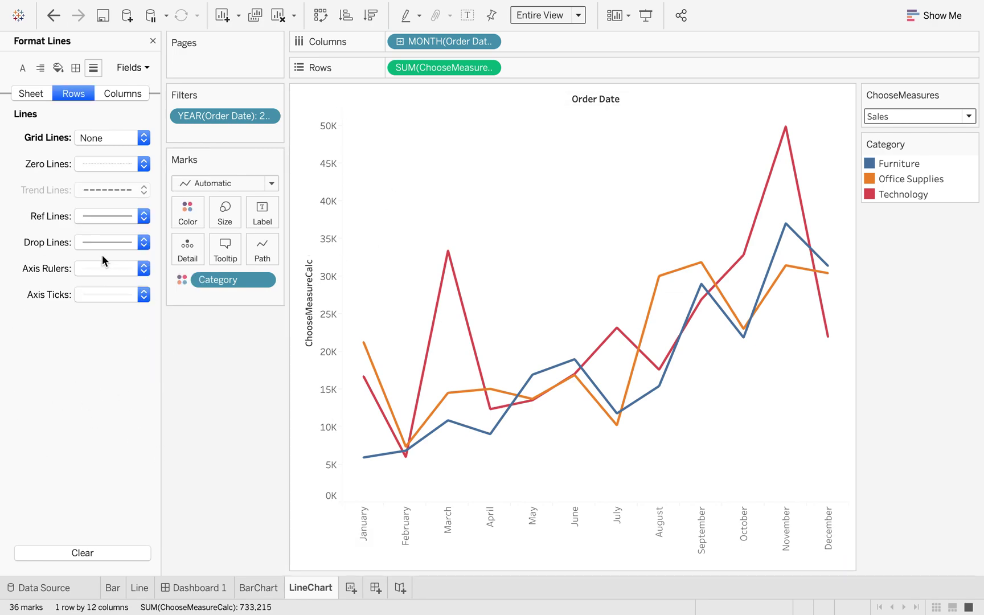
Step: Set the Axis Rulers for both rows and columns to a thin solid dark gray line
click(116, 269)
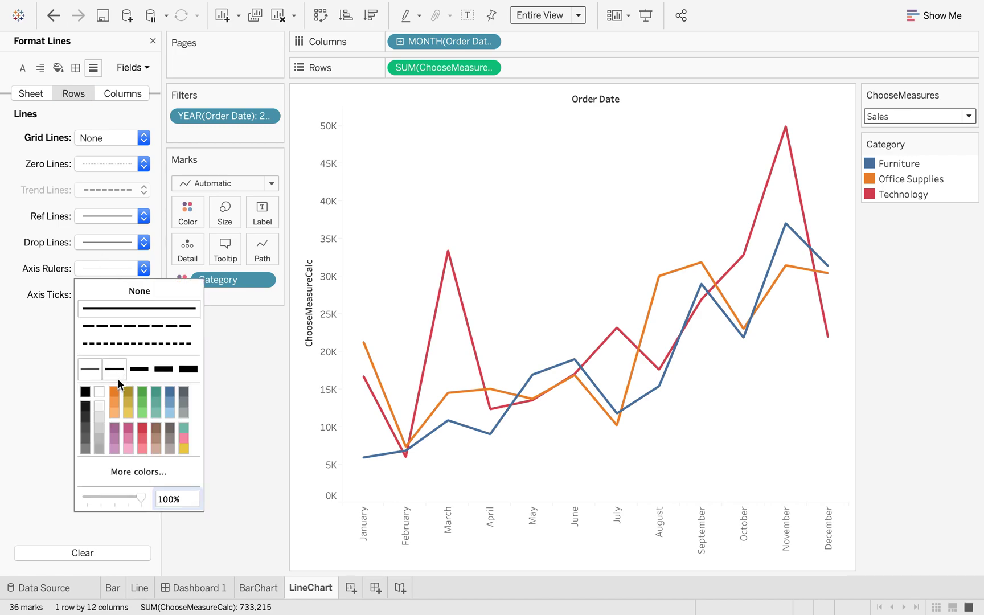
click(84, 438)
click(254, 455)
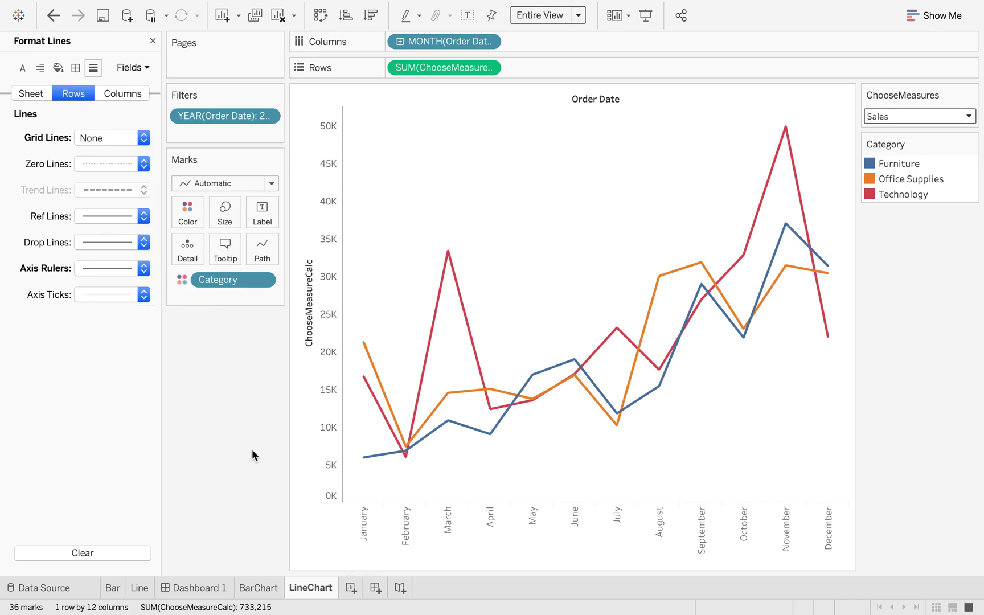
click(121, 95)
click(110, 267)
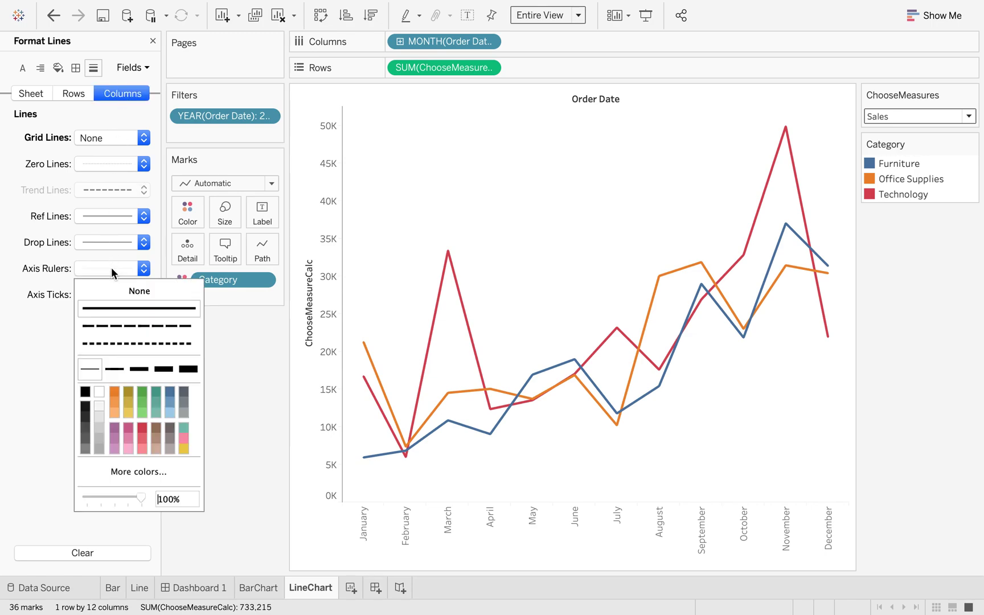
click(85, 439)
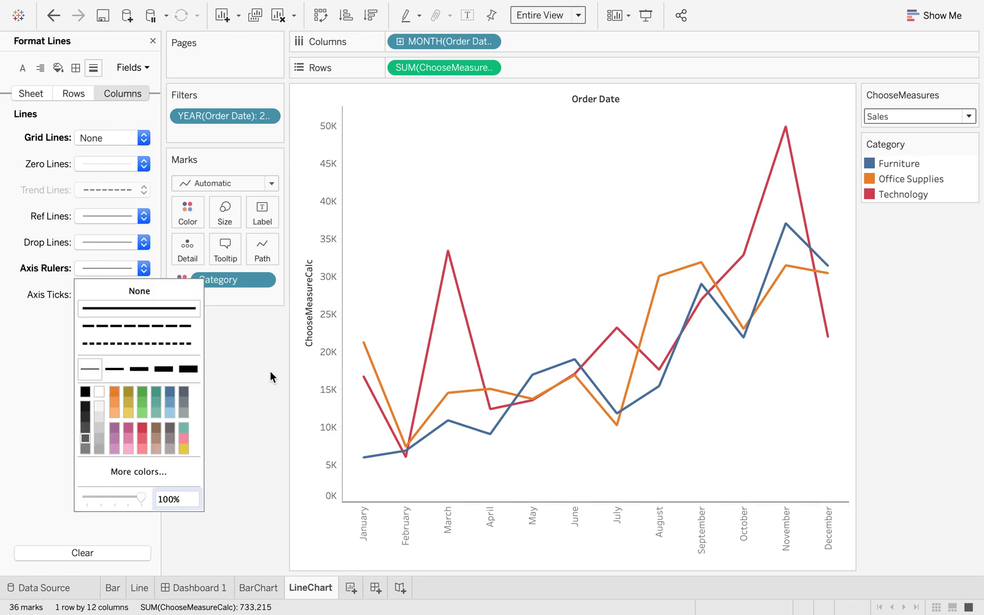
click(241, 397)
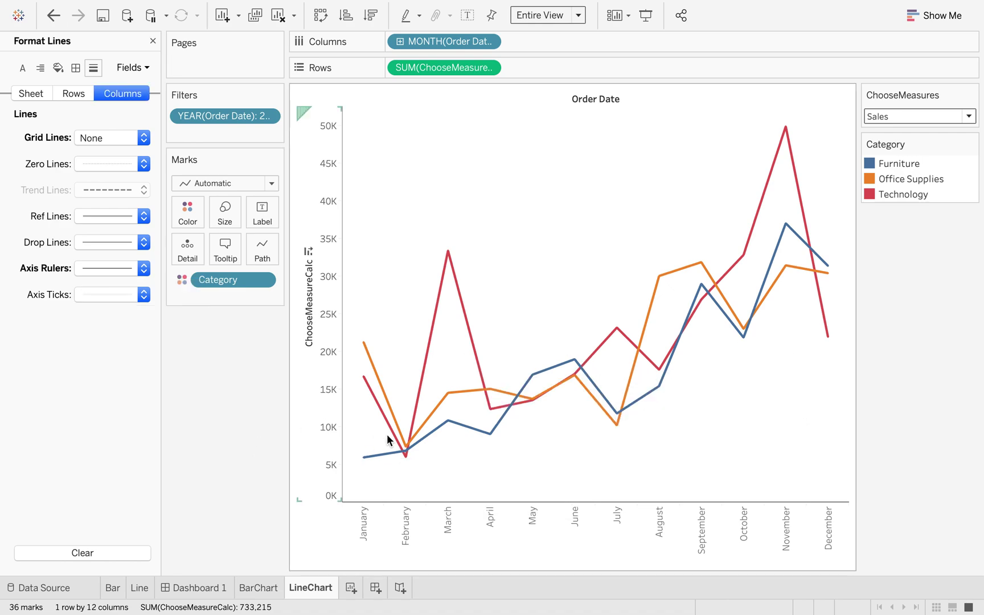
Step: Compare the finished BarChart and LineChart sheets by switching between them and previewing their thumbnails
click(262, 587)
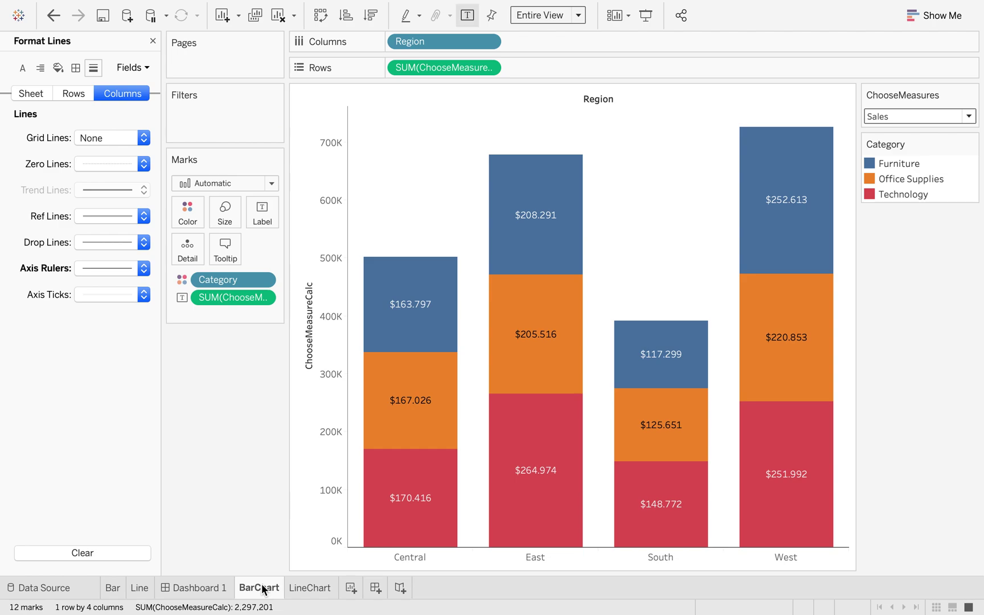
click(310, 589)
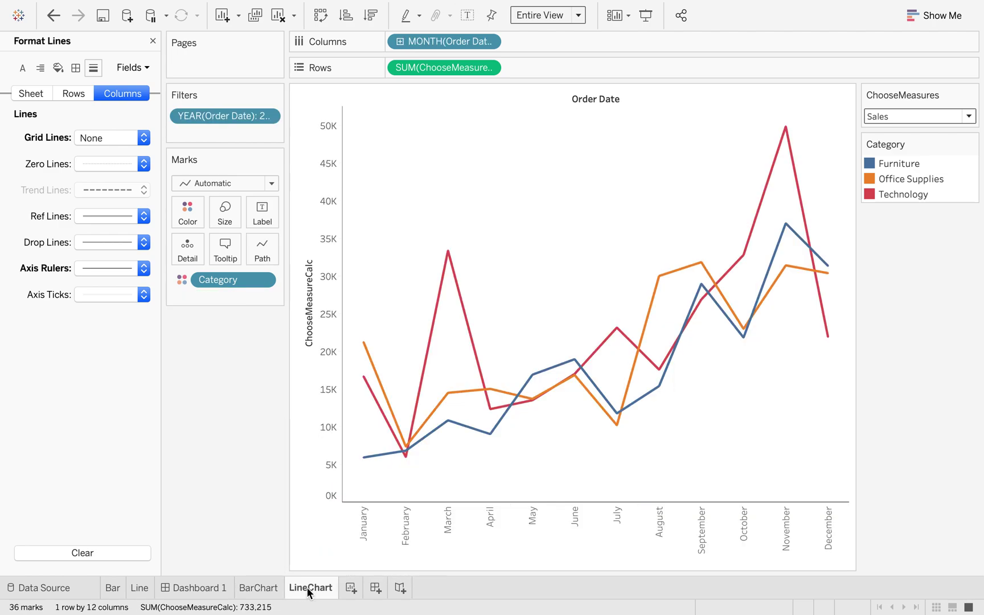
click(266, 591)
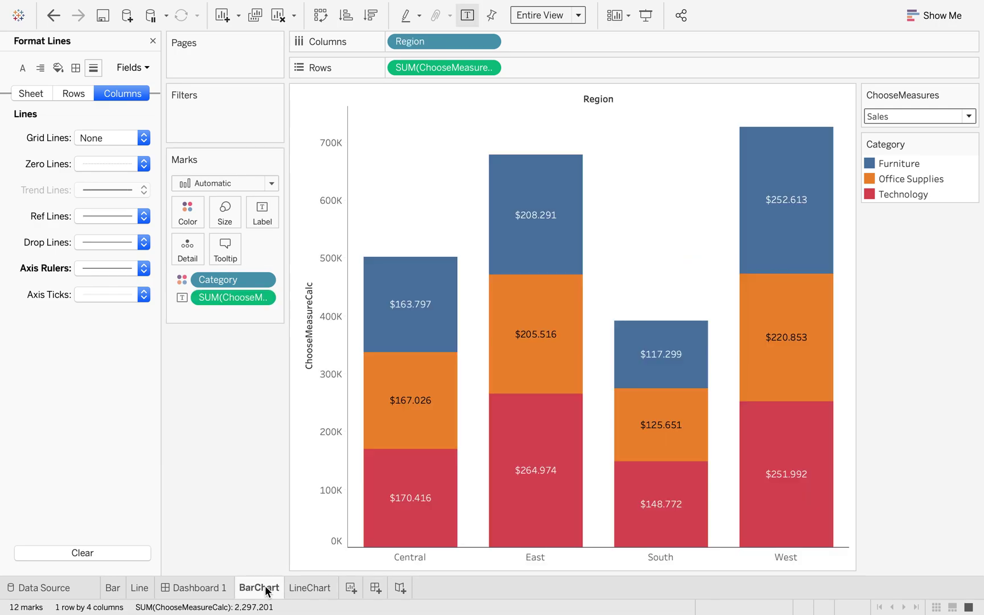
click(306, 590)
click(267, 590)
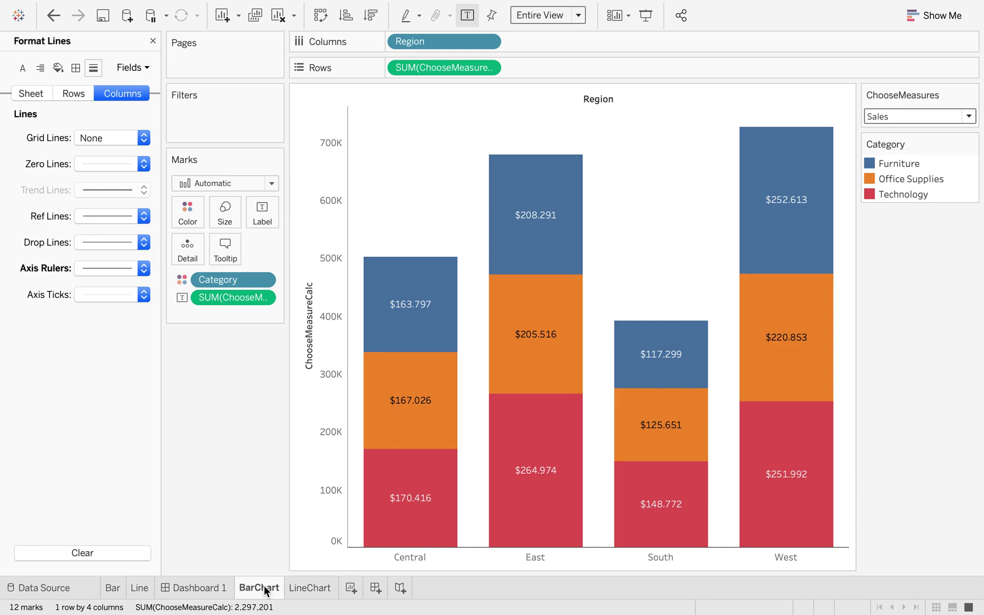
mouse_move(266, 592)
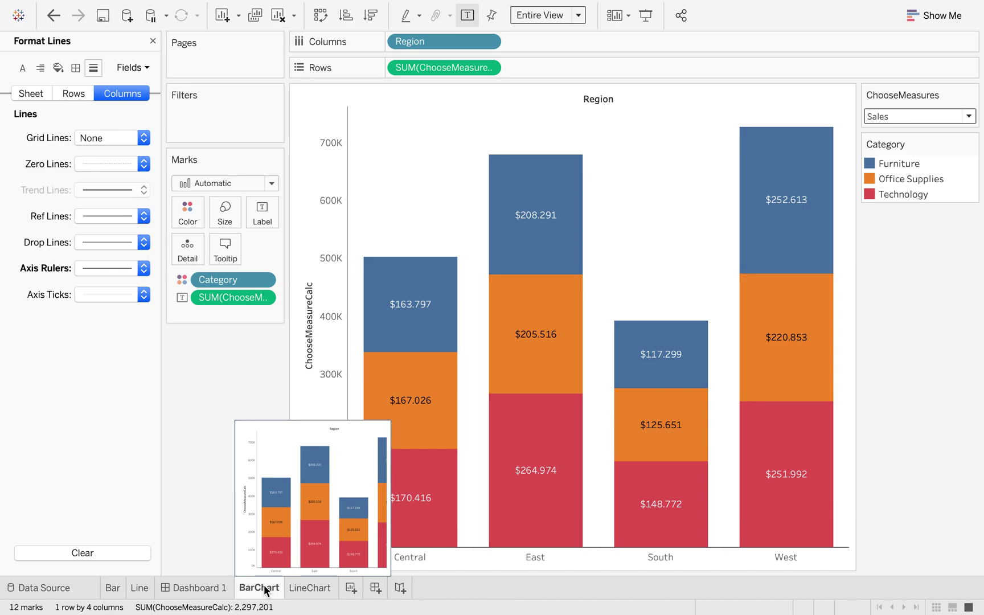
mouse_move(312, 592)
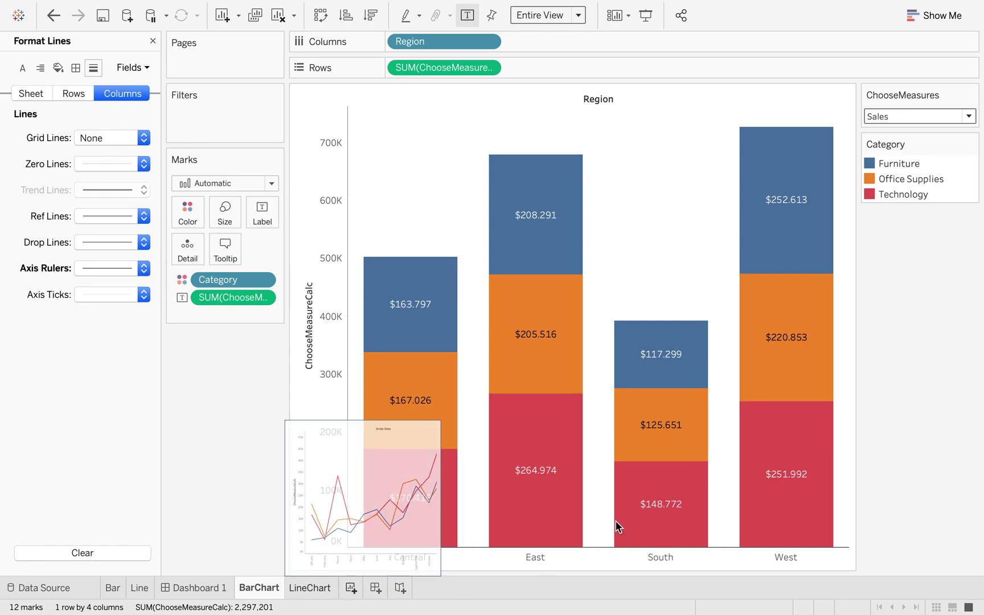
Step: Check the ChooseMeasures options on the BarChart sheet, and return to the LineChart sheet with the line formatting closed
click(970, 117)
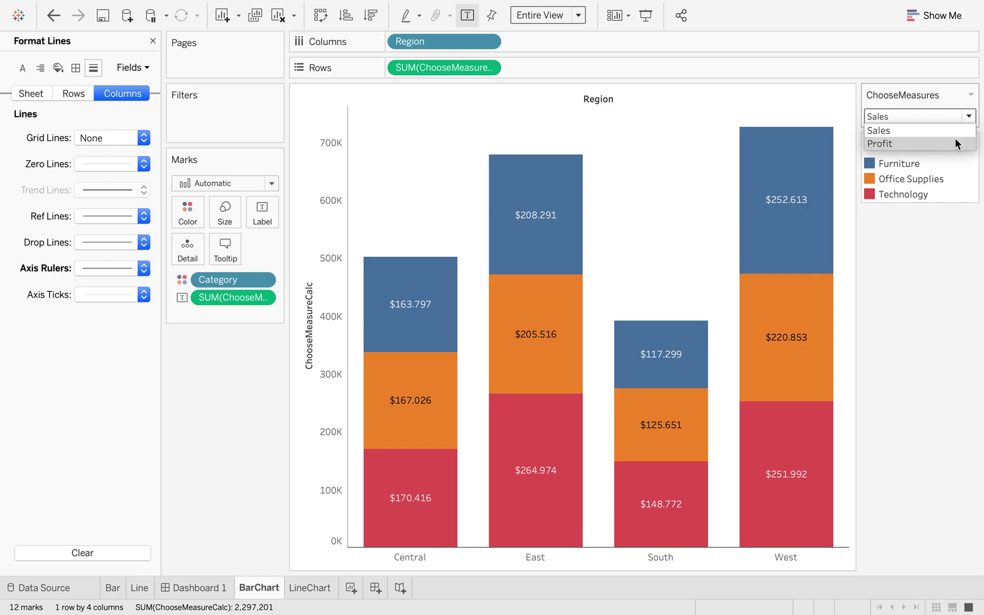
click(927, 353)
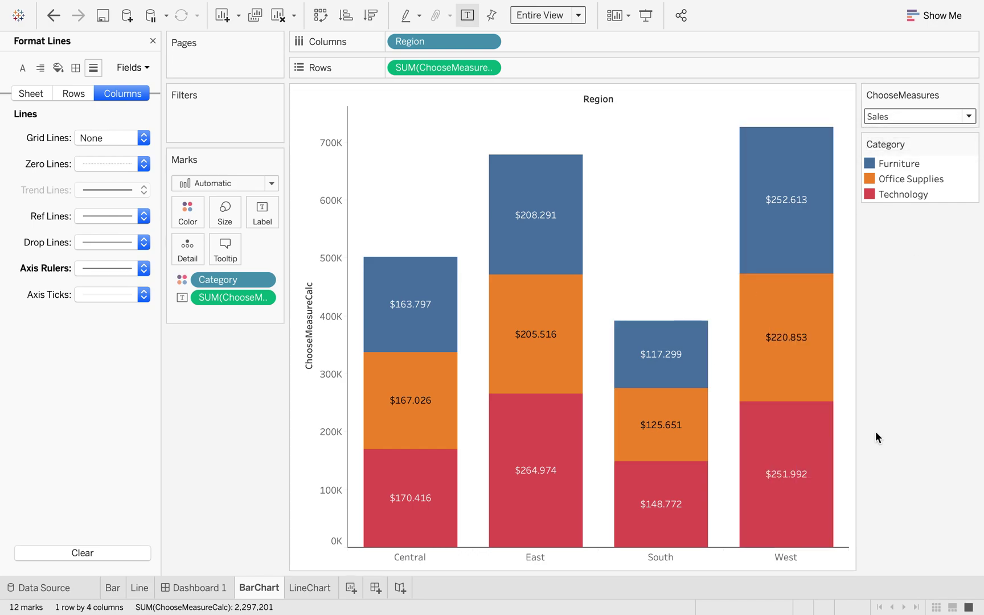
click(310, 587)
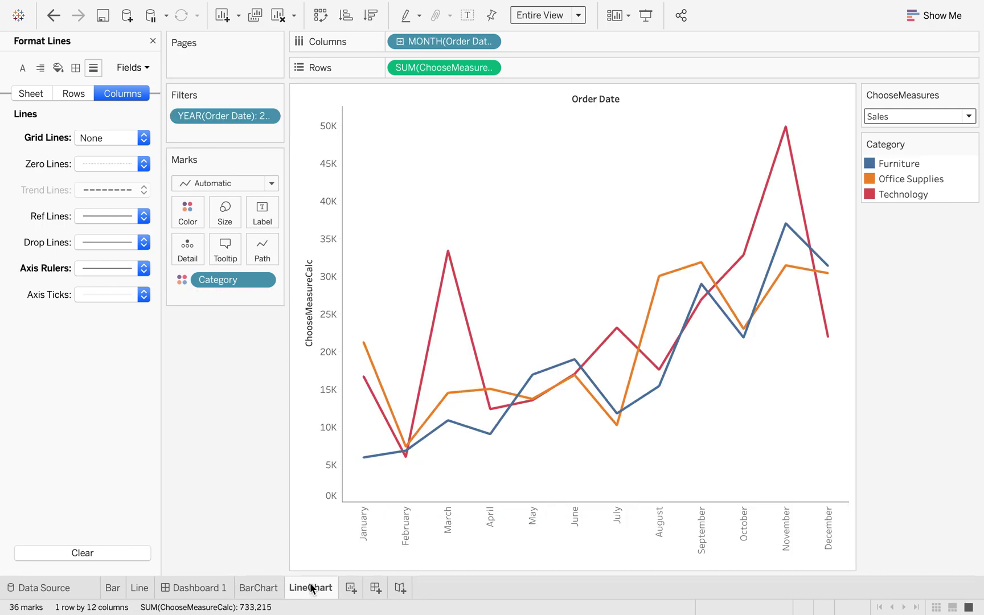
click(152, 40)
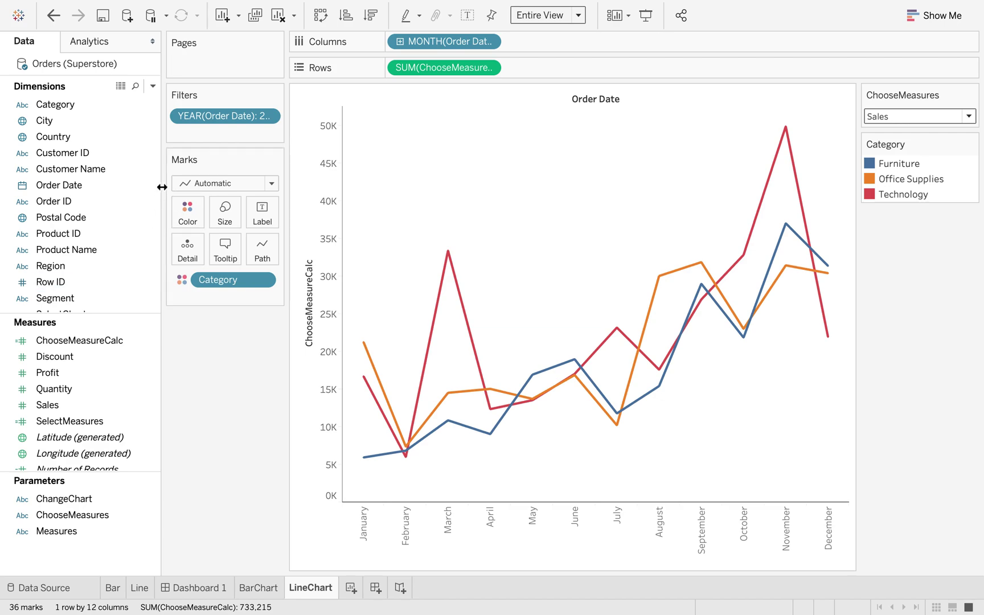
Step: Start a new parameter named PilihChart with the String data type
click(152, 86)
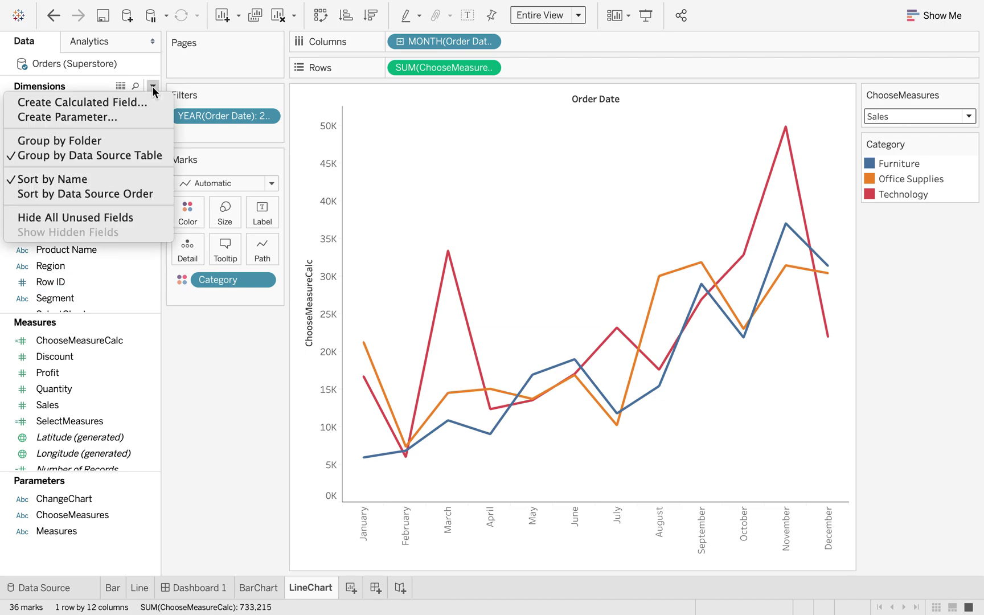
click(119, 119)
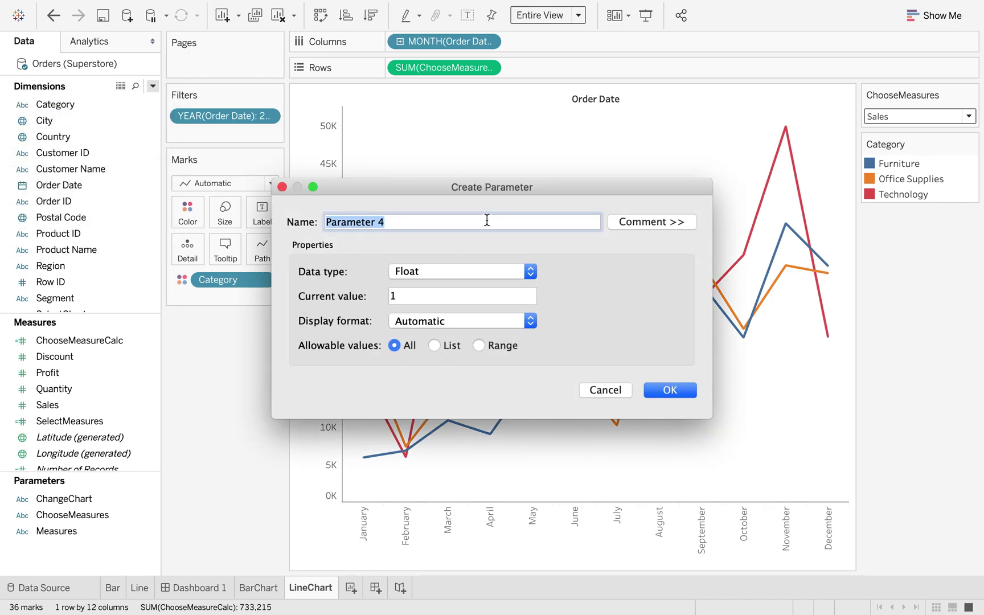
text(Choose)
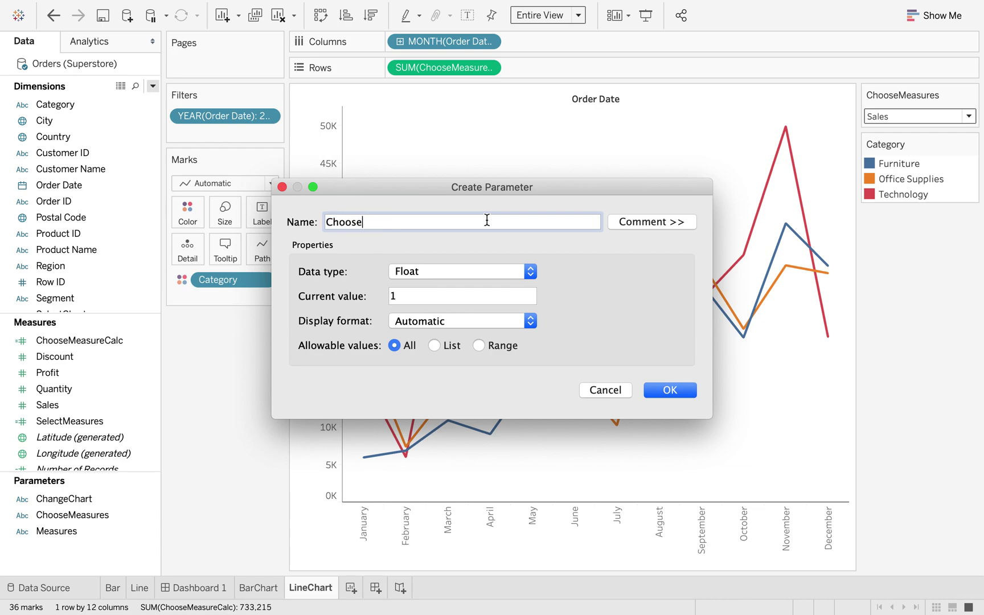
text(C)
key(BackSpace)
key(BackSpace)
key(BackSpace)
key(BackSpace)
key(BackSpace)
key(BackSpace)
key(BackSpace)
text(PilihCha)
key(BackSpace)
text(art)
click(516, 274)
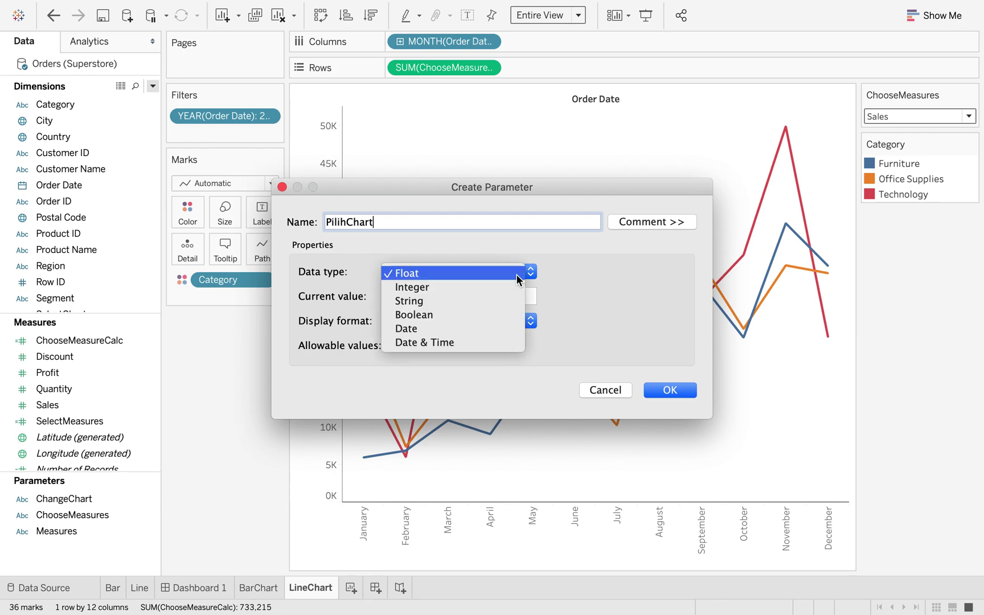
click(472, 301)
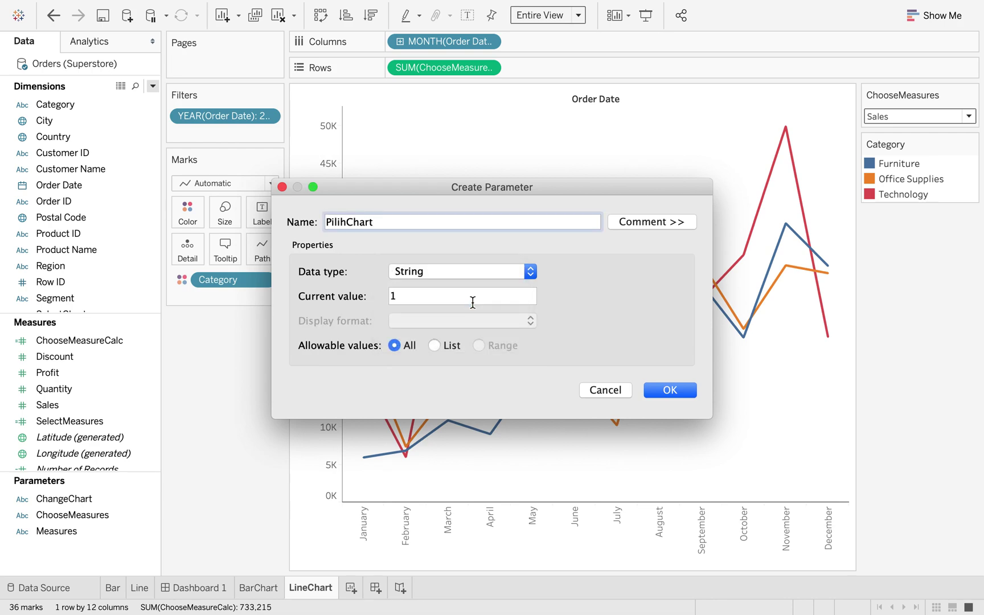
Step: Restrict the PilihChart parameter to a list of the values BarChart and LineChart, and create it
click(433, 345)
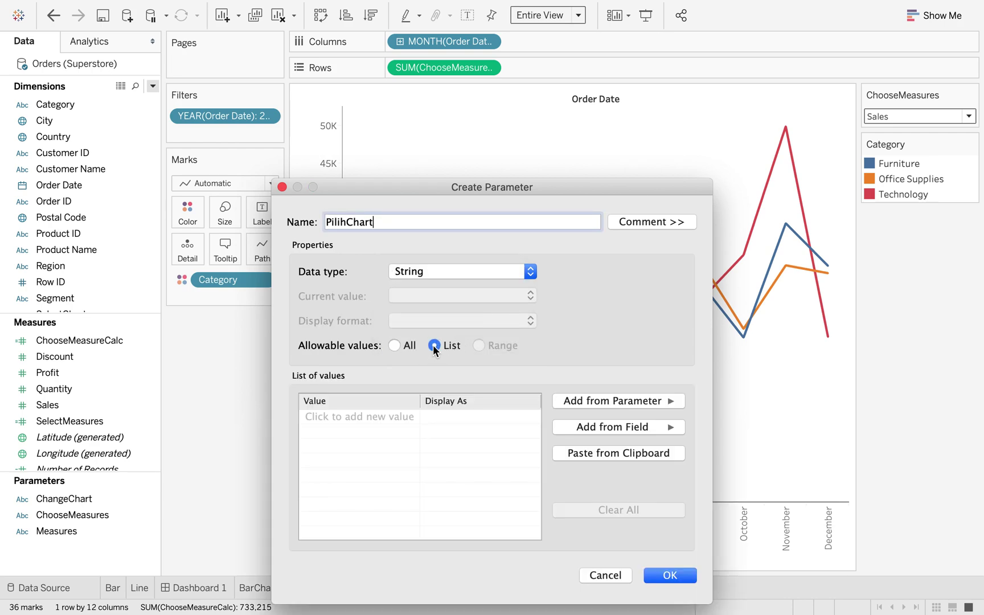
click(382, 417)
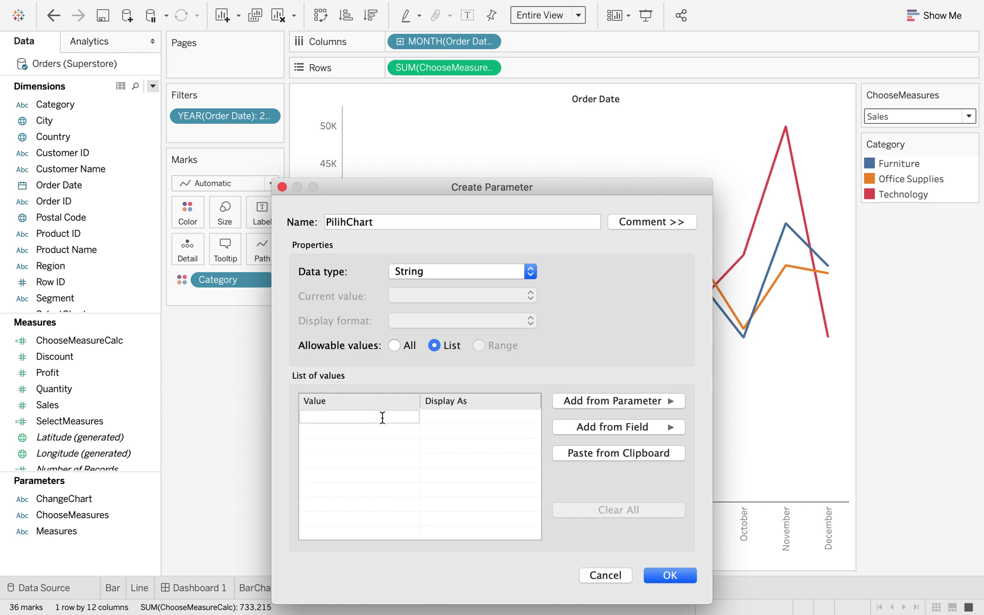
text(Barc)
key(BackSpace)
text(Chart)
click(371, 431)
text(Line)
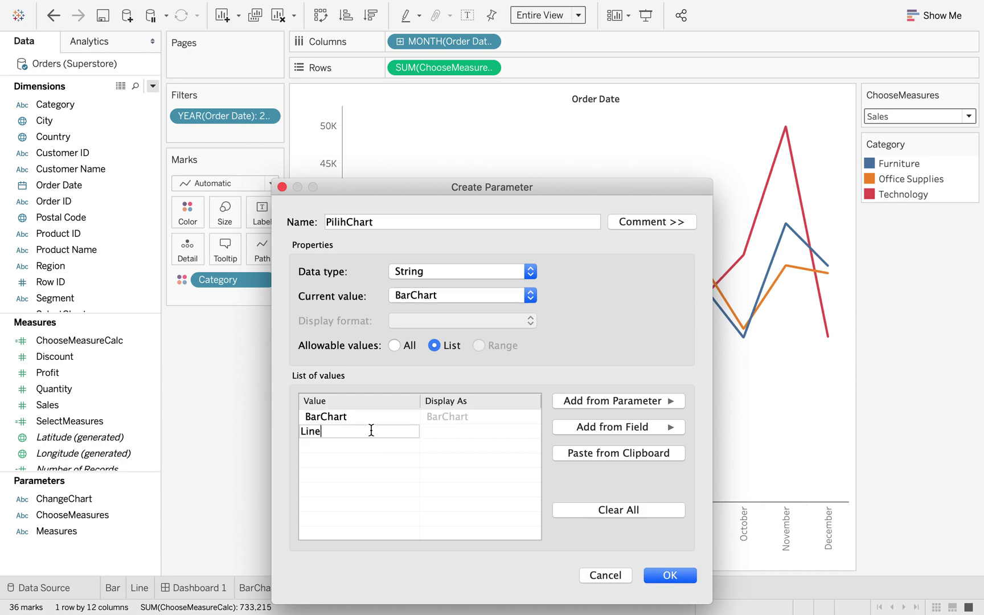
text(C)
text(art)
click(396, 445)
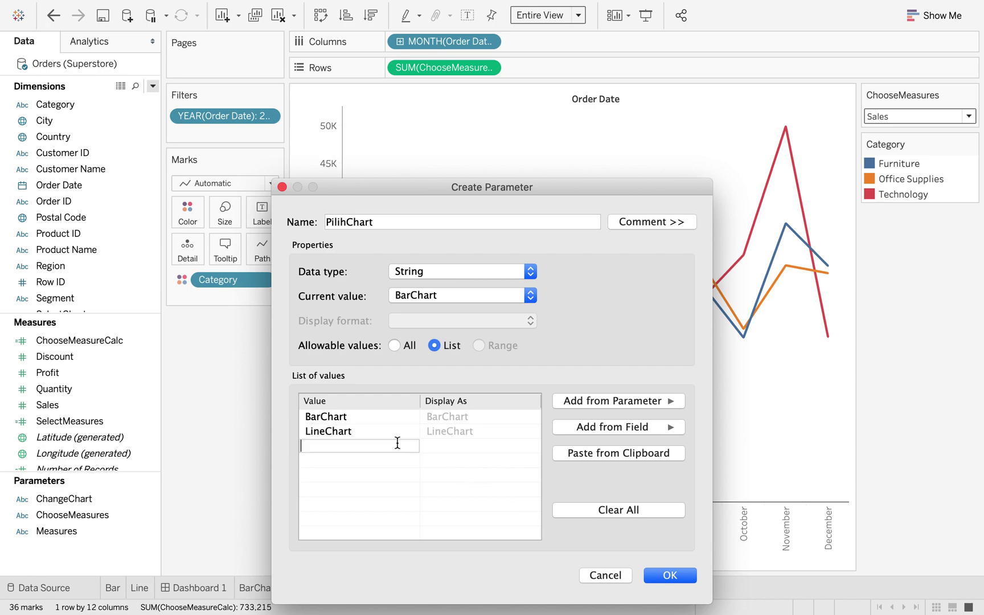
click(684, 578)
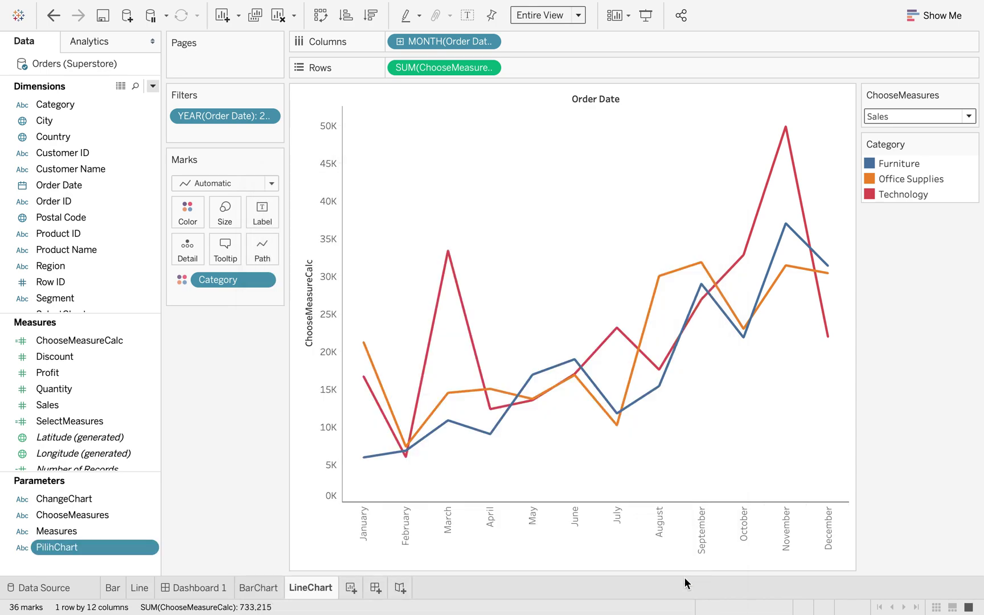
Step: Show the PilihChart parameter control on the LineChart sheet and check its selectable values
right_click(100, 547)
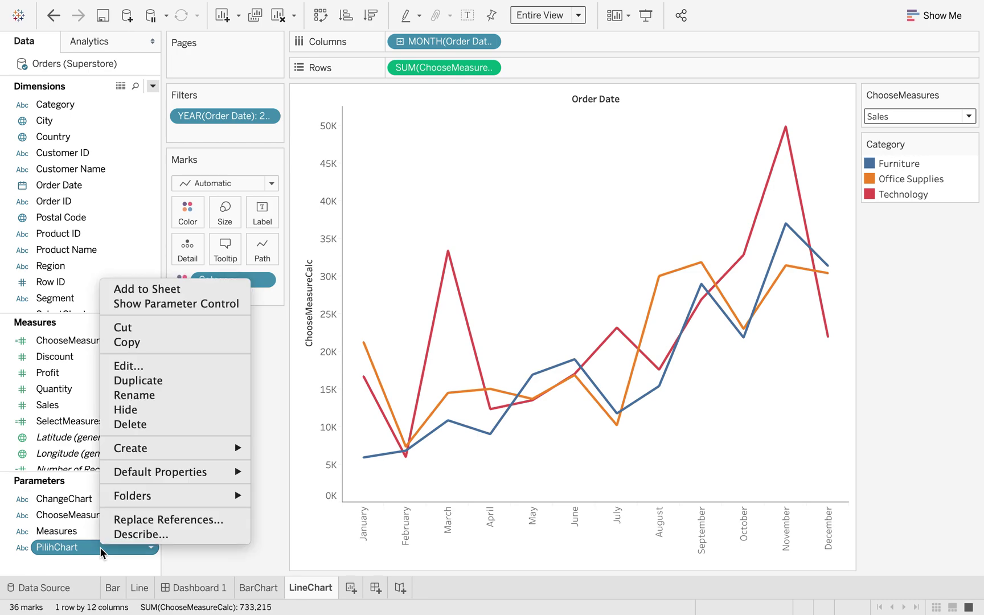
click(208, 303)
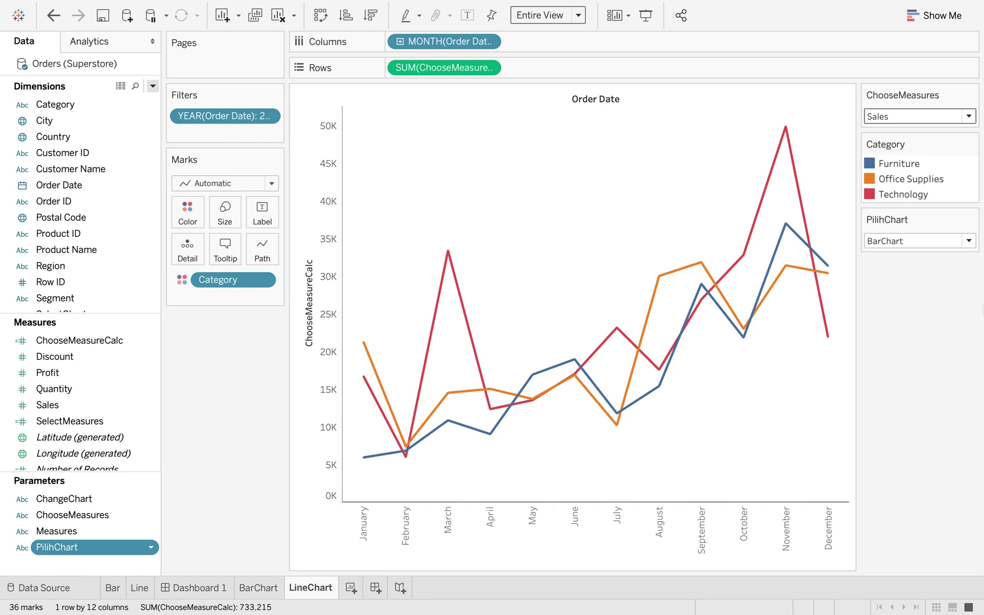
click(970, 240)
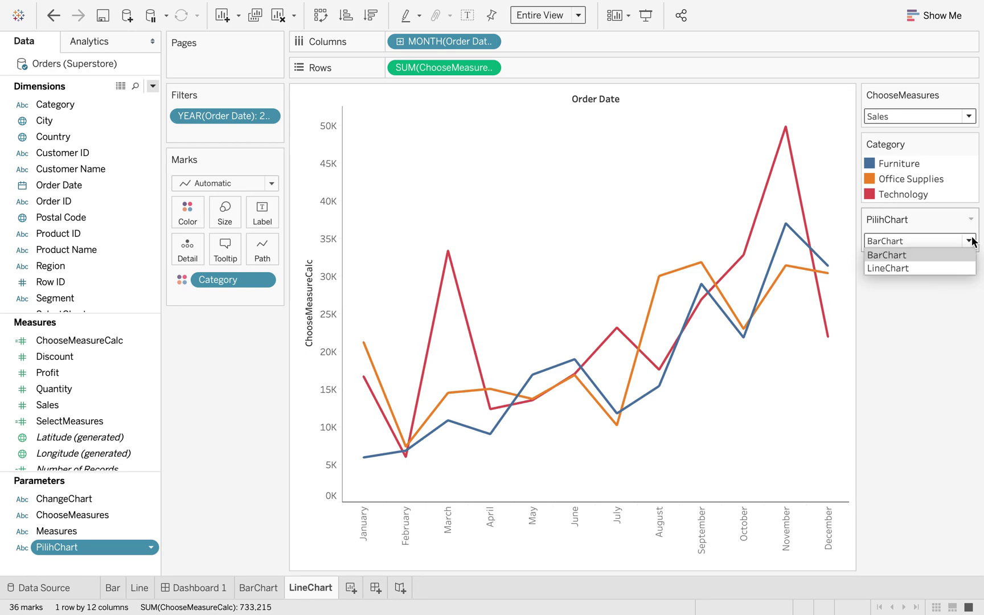
click(971, 241)
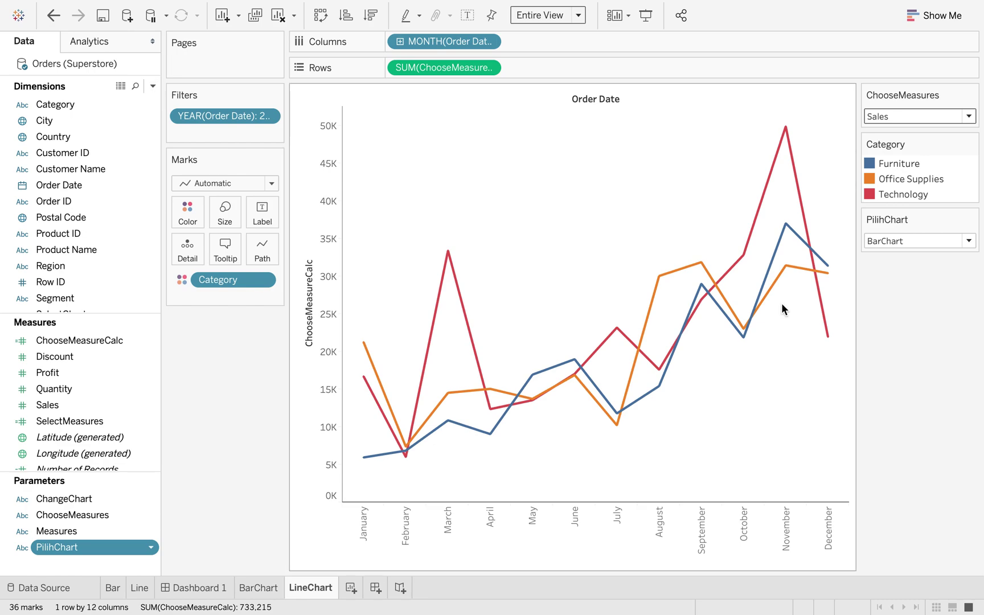
click(970, 247)
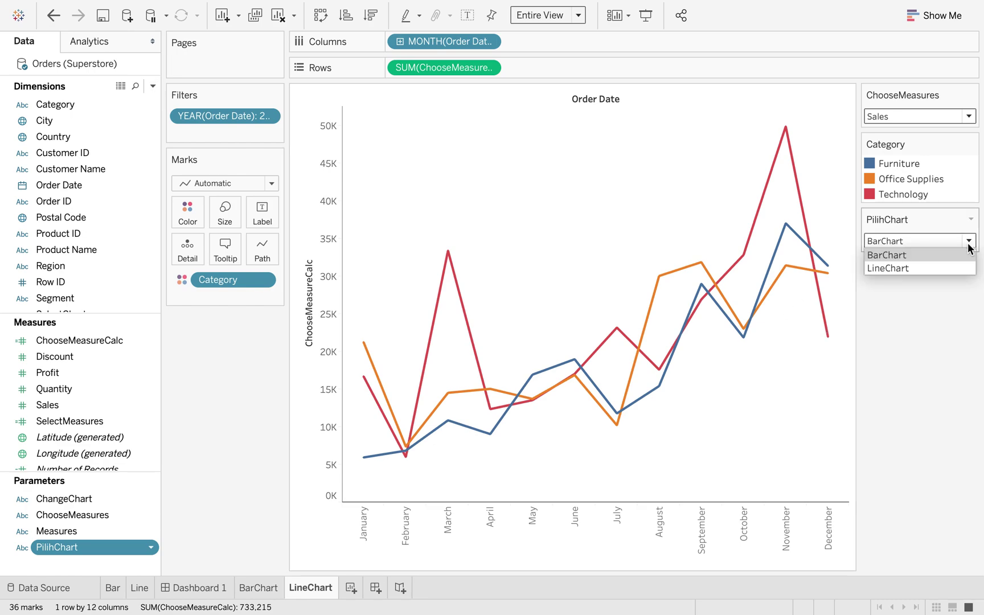
click(948, 365)
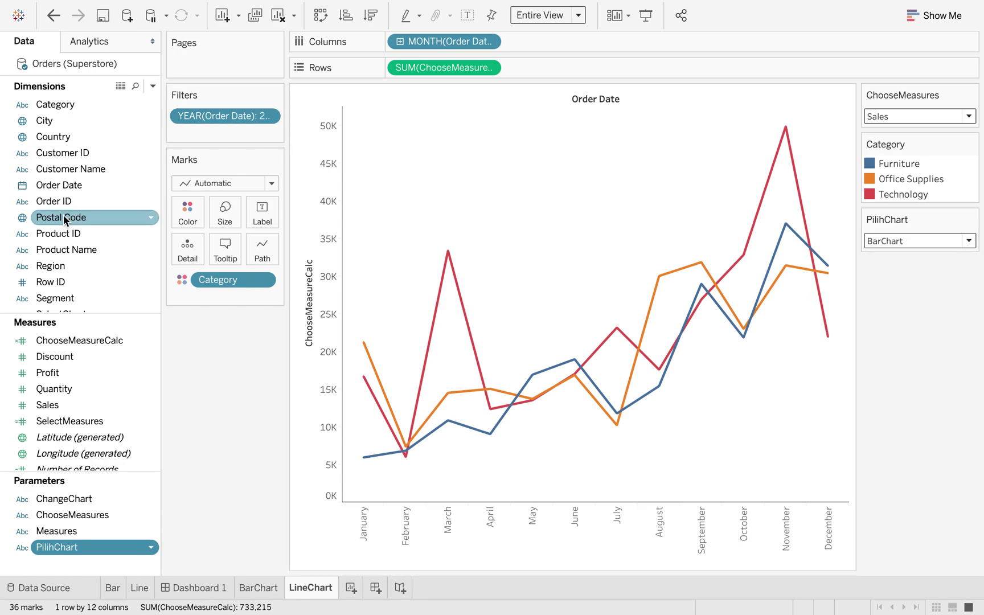
Step: Create a calculated field named PilihChartCalc that returns the [PilihChart] parameter
click(153, 87)
click(150, 100)
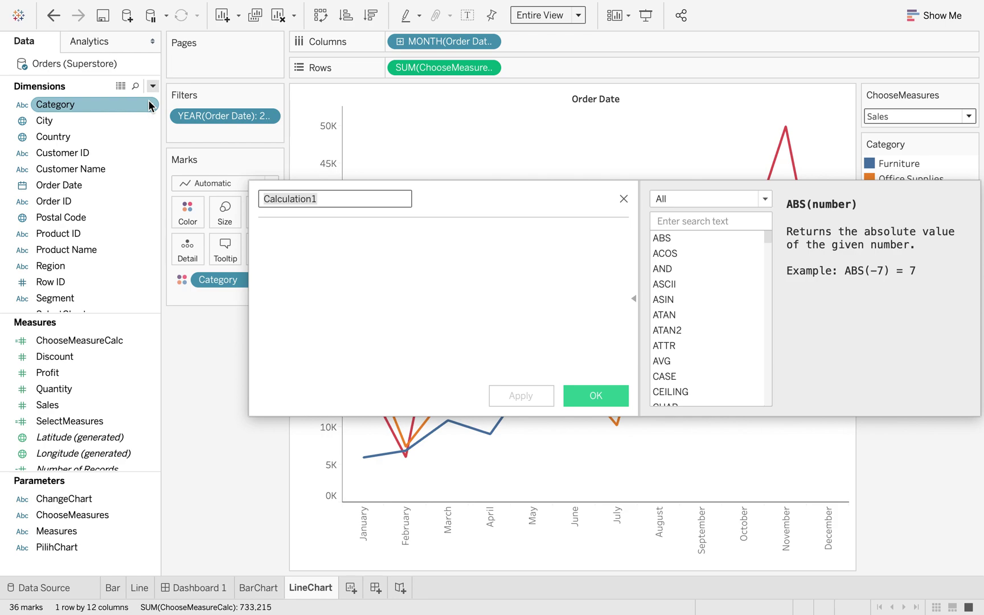
text(PilihChartCalc)
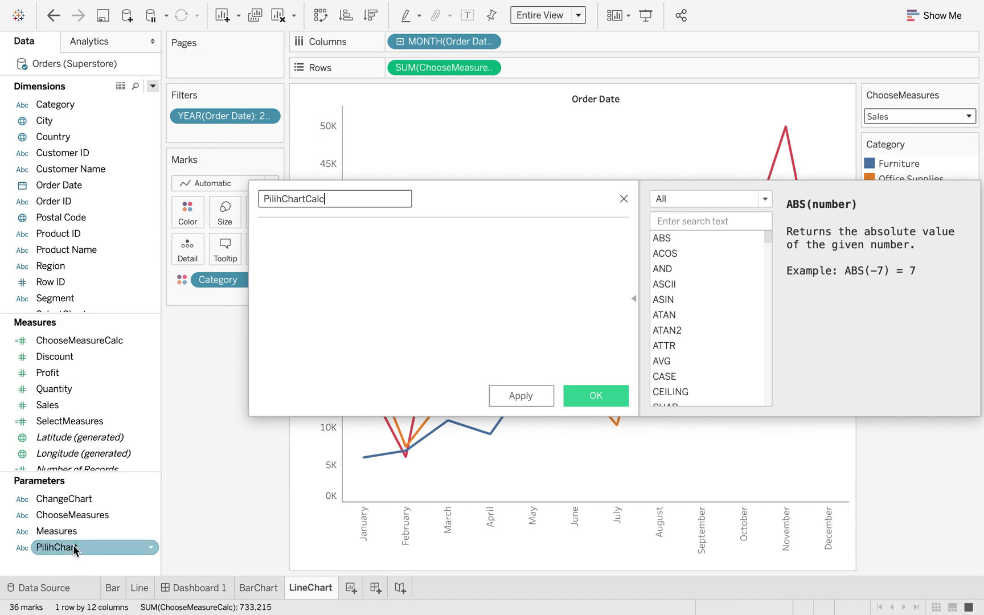
drag(75, 548, 343, 286)
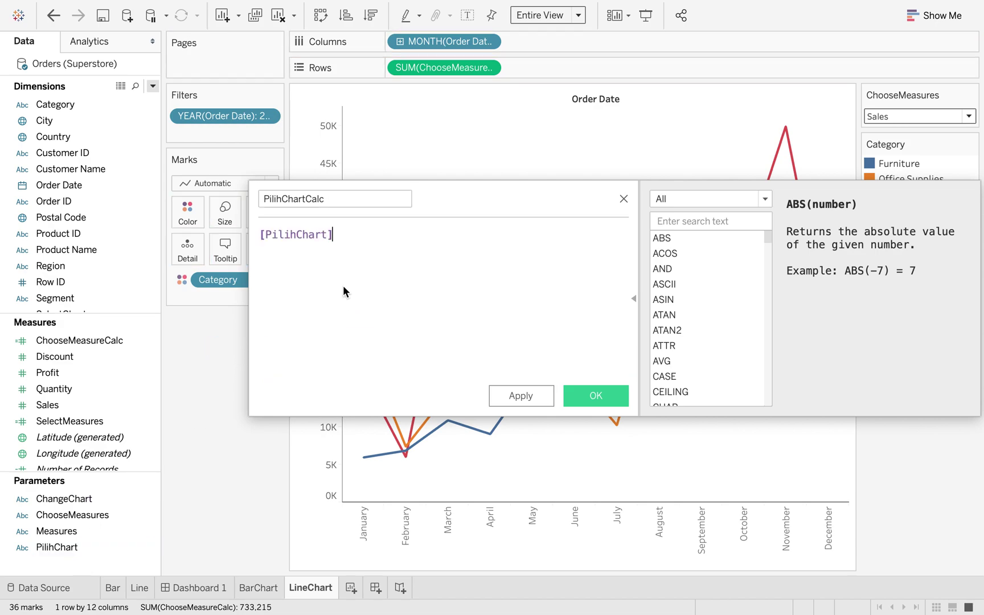
click(596, 397)
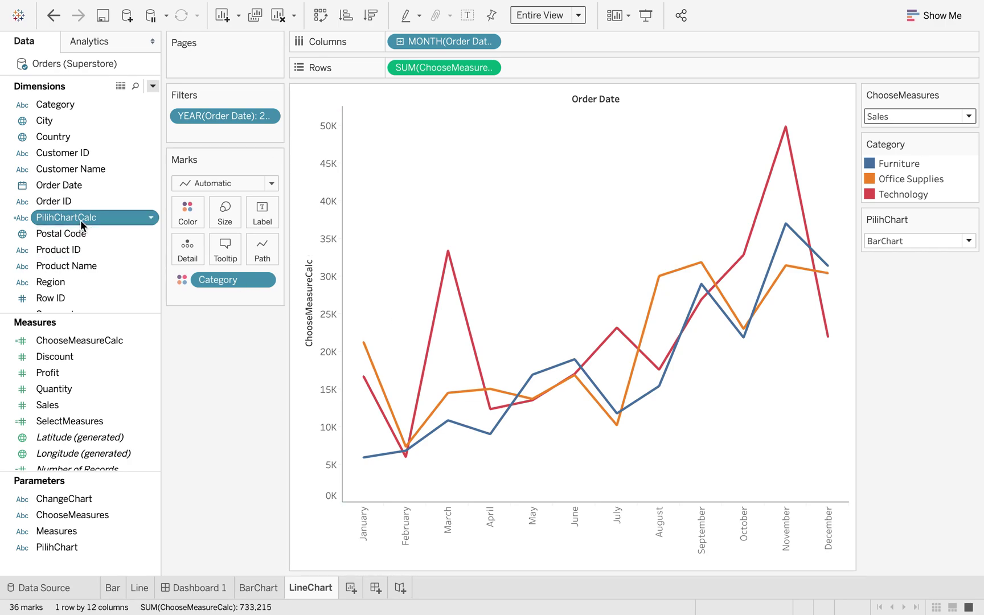
Step: Set PilihChart to LineChart and filter the LineChart sheet by PilihChartCalc, keeping only the LineChart value
drag(80, 220, 212, 136)
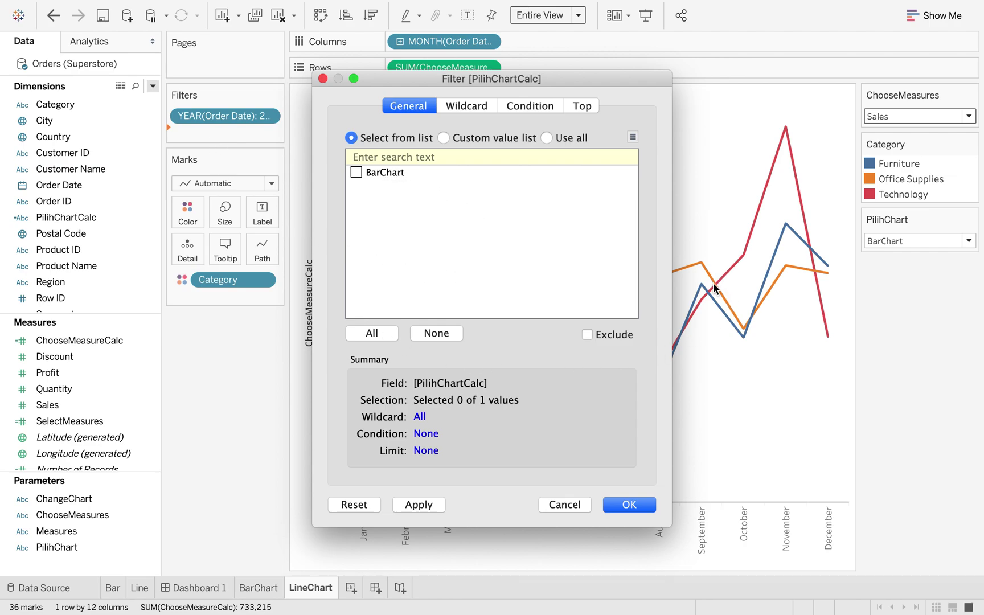
click(568, 505)
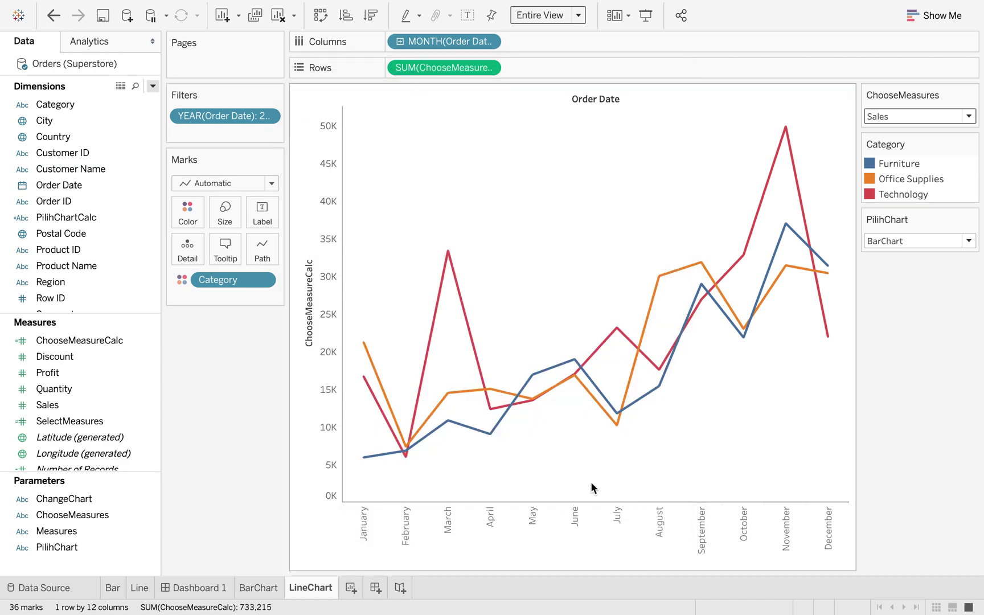
click(967, 244)
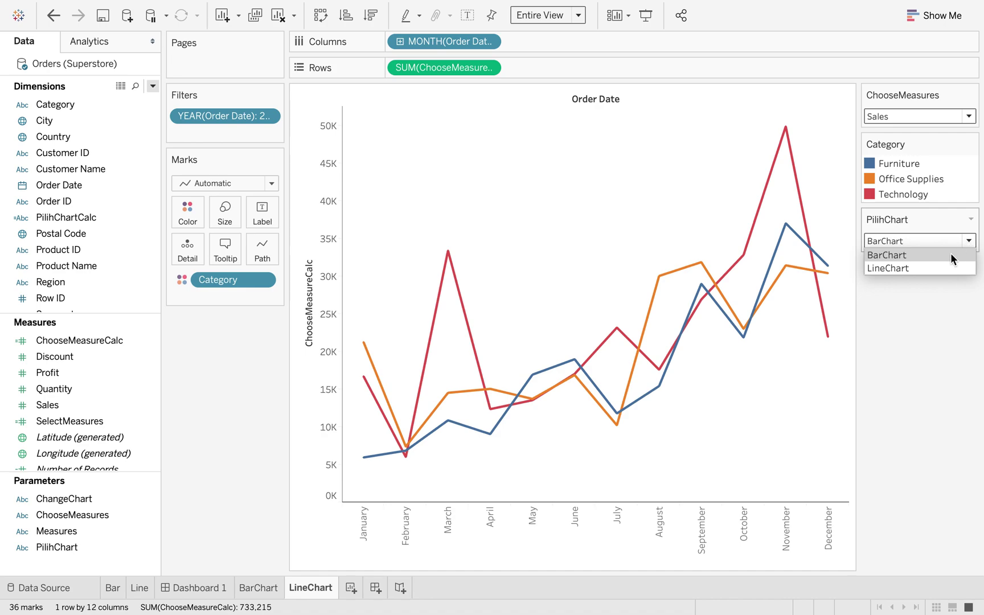
click(938, 269)
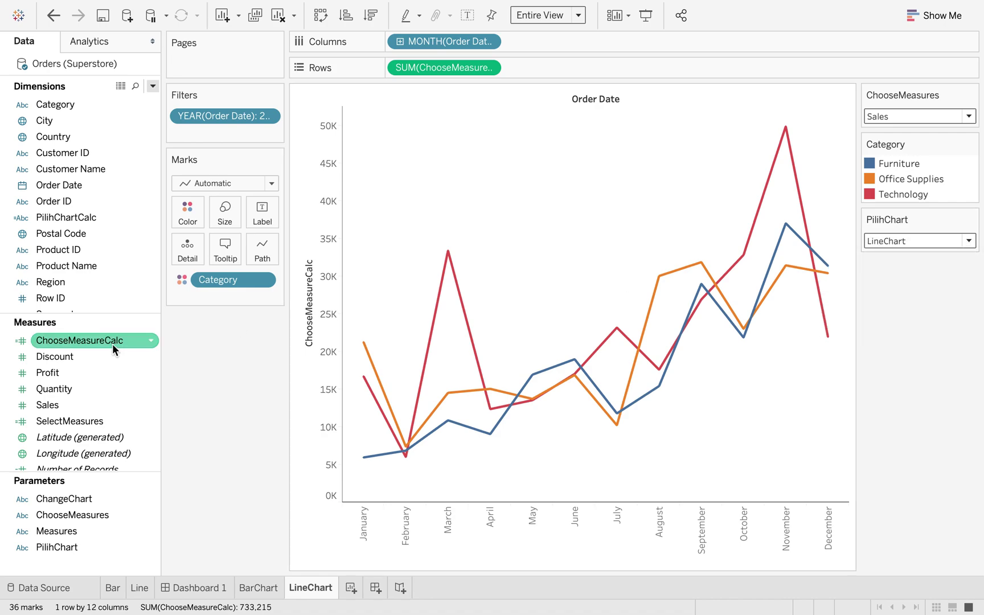
drag(80, 220, 218, 136)
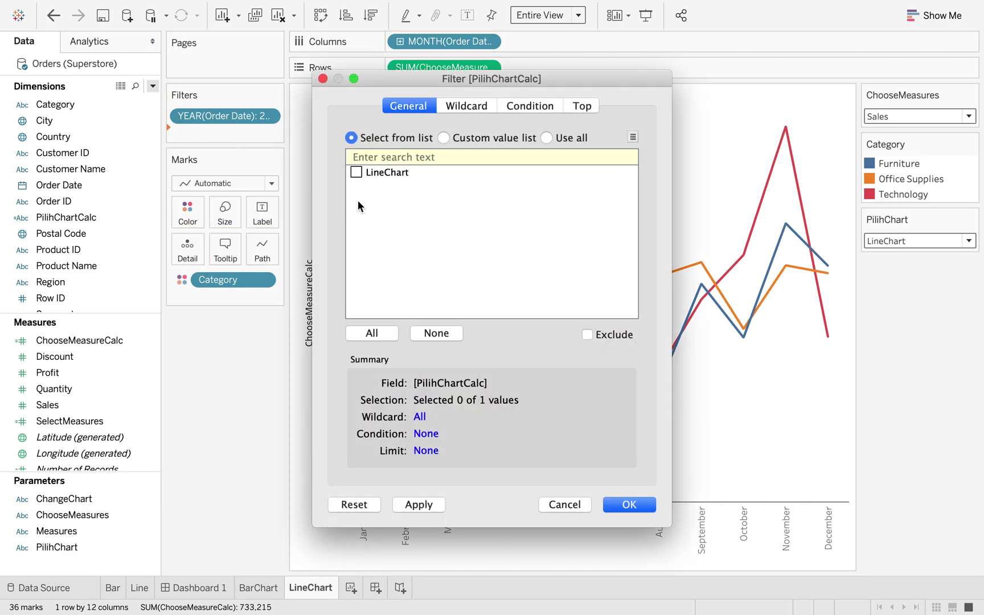
click(362, 172)
click(629, 504)
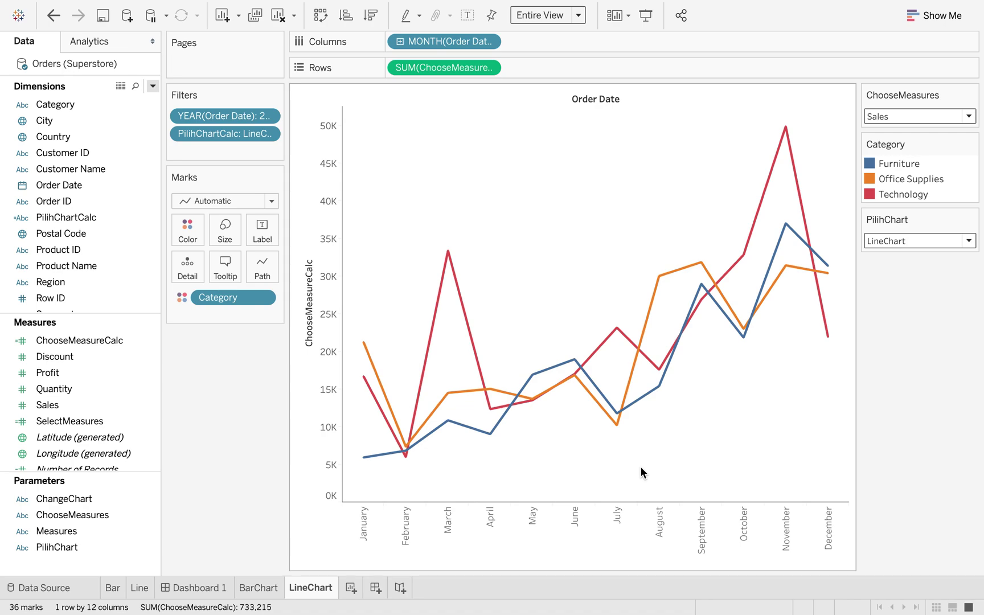
Step: Show the PilihChart parameter control on the BarChart sheet and set it to BarChart
click(254, 587)
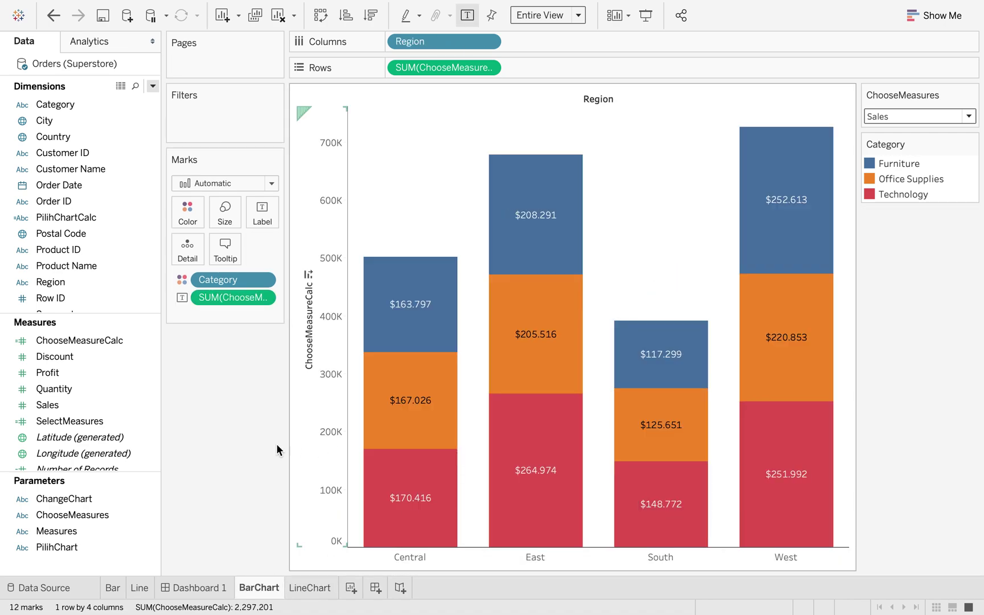
click(125, 534)
click(93, 547)
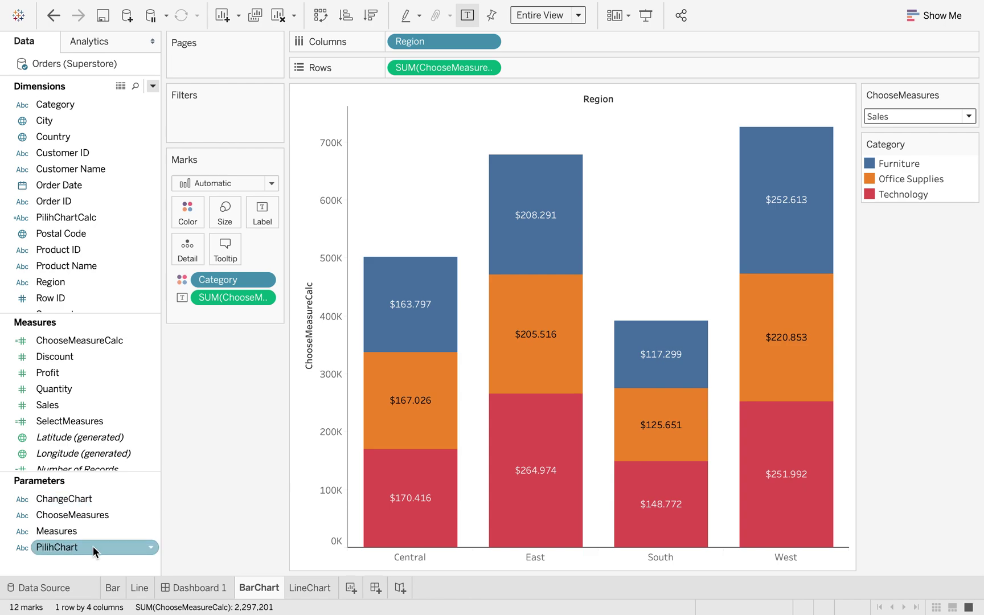
right_click(93, 546)
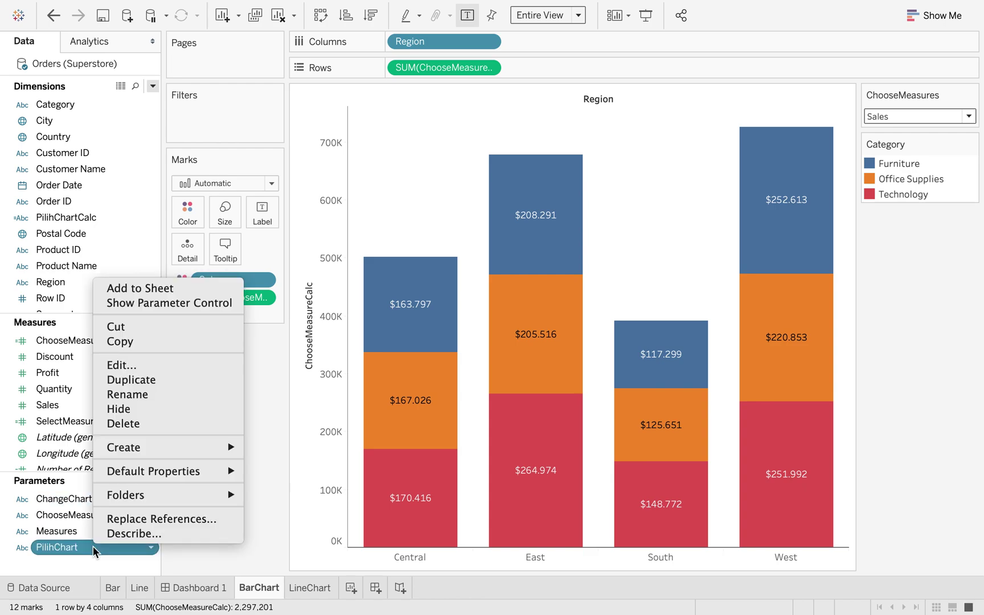
click(196, 302)
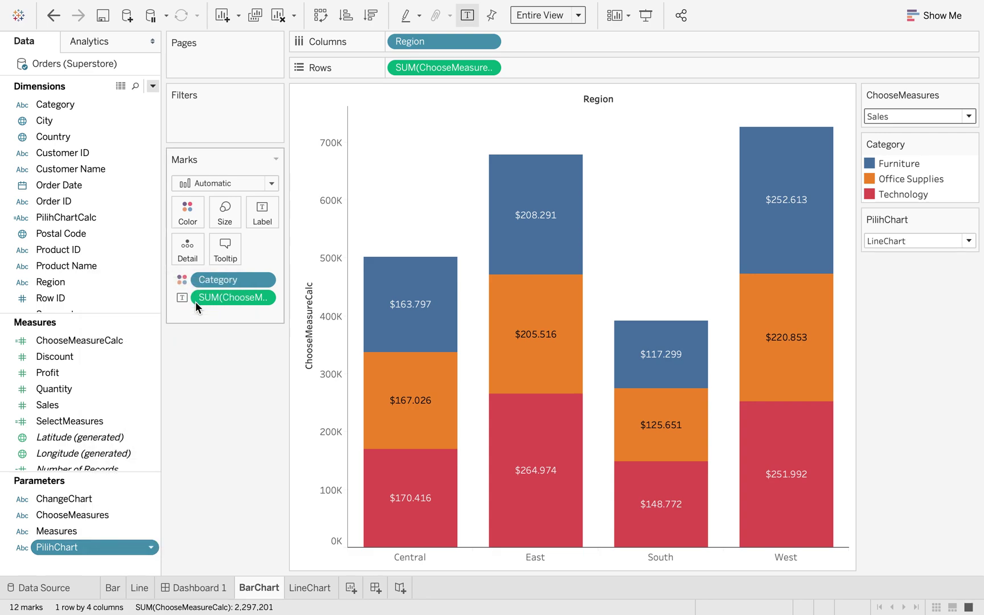
click(970, 242)
click(953, 254)
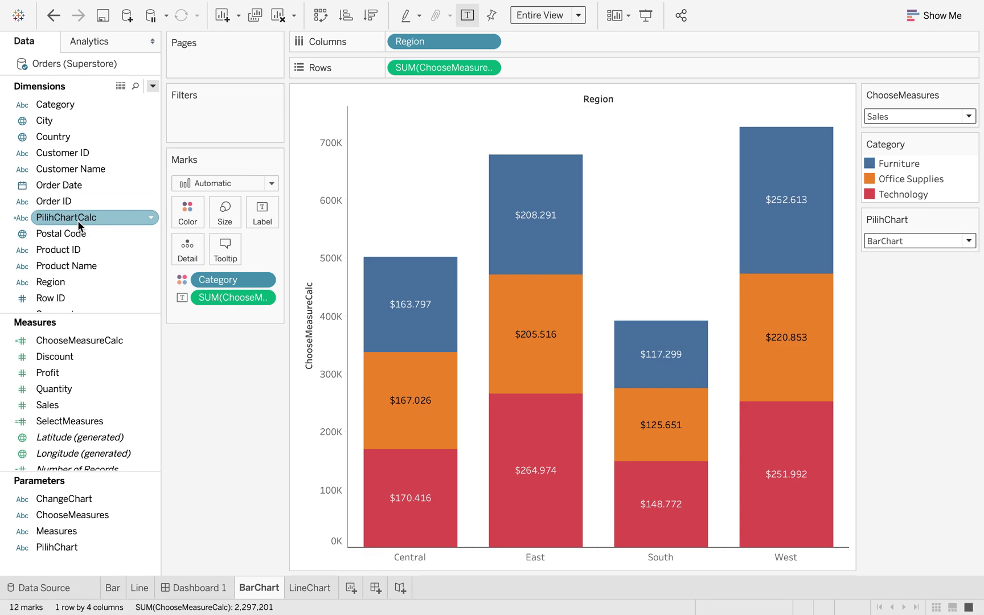
Step: Filter the BarChart sheet by PilihChartCalc, keeping only the BarChart value
drag(77, 220, 237, 124)
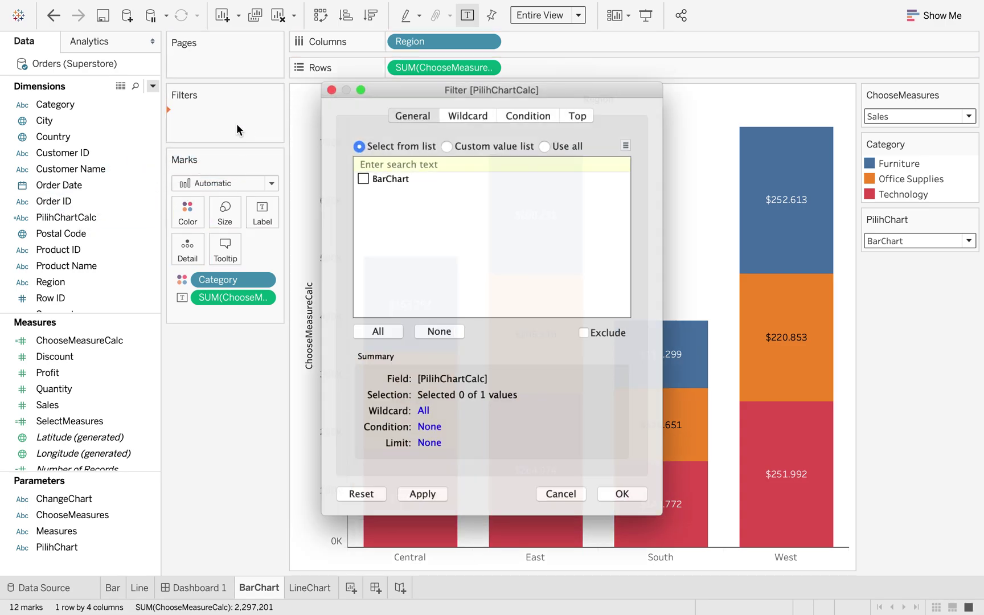
click(359, 173)
click(630, 505)
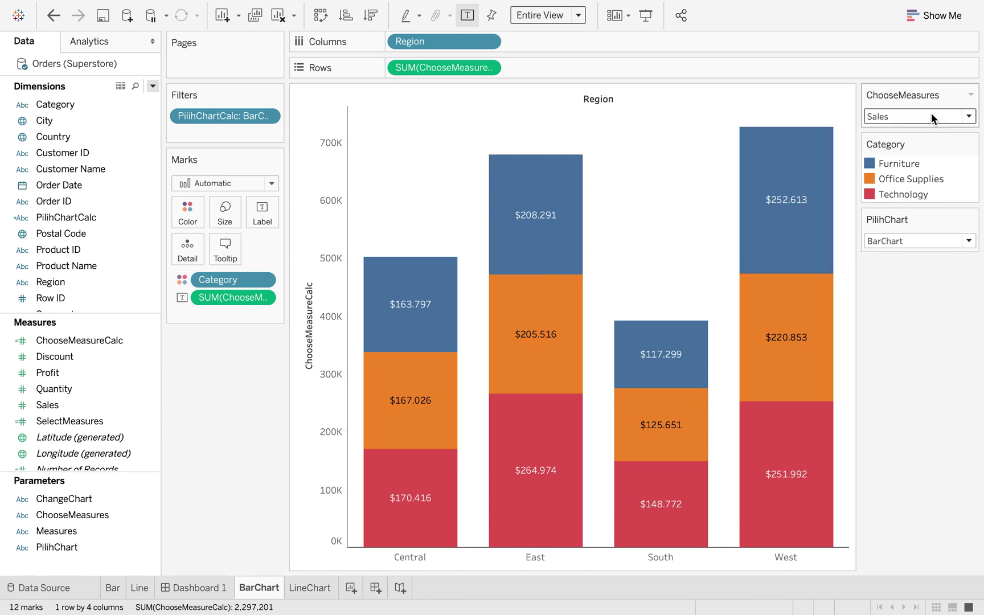
mouse_move(764, 234)
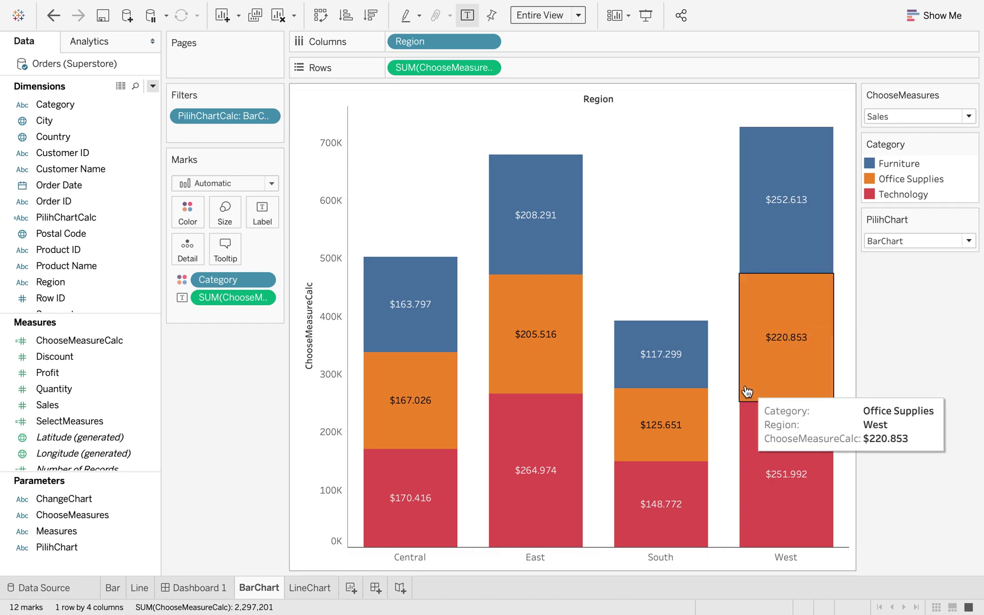
Step: Create a new dashboard and name it SalesxProfit
click(378, 593)
right_click(380, 593)
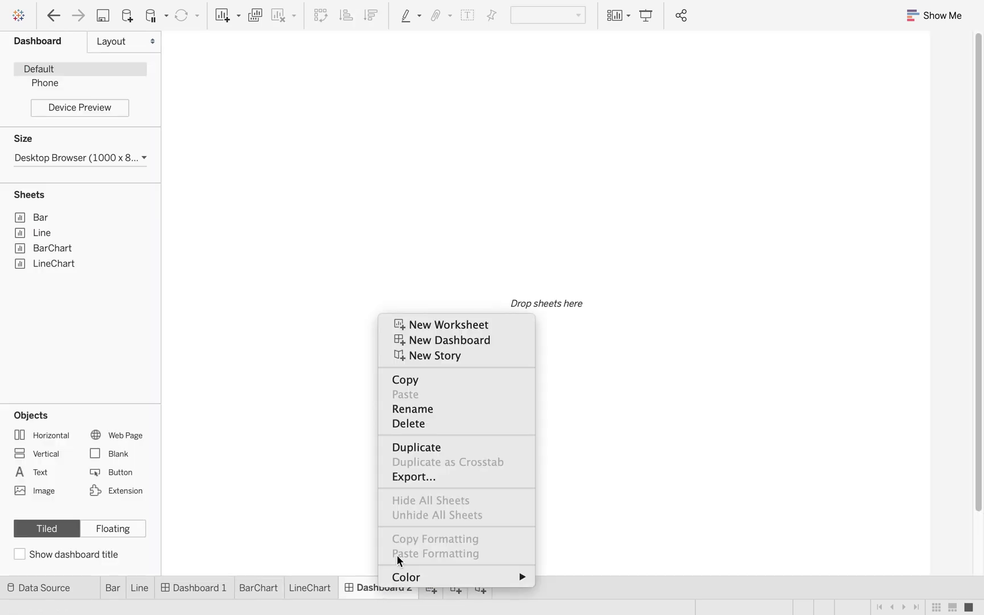
click(413, 409)
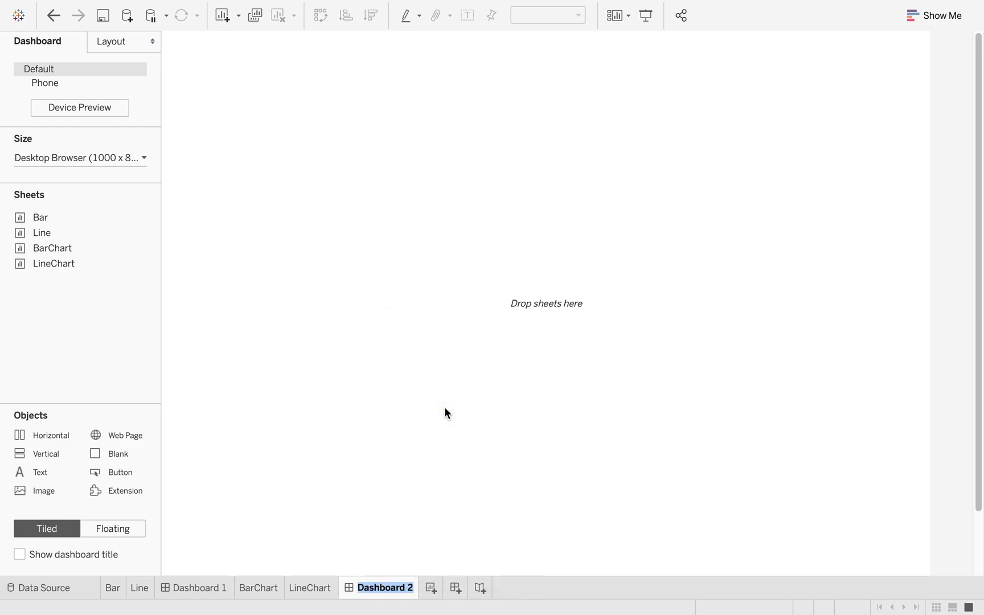
text(Sale)
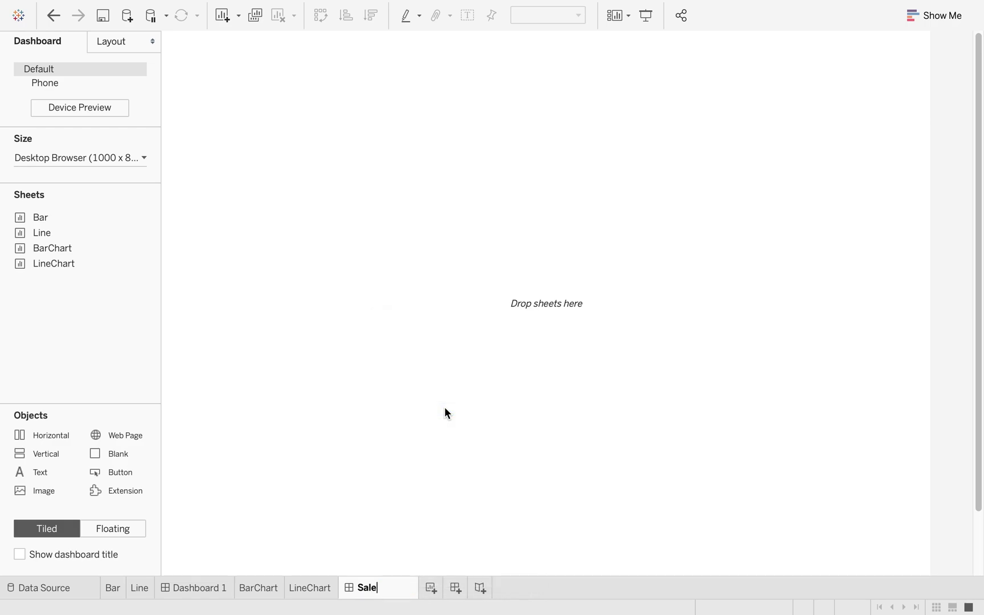
text(sxProfit)
key(Return)
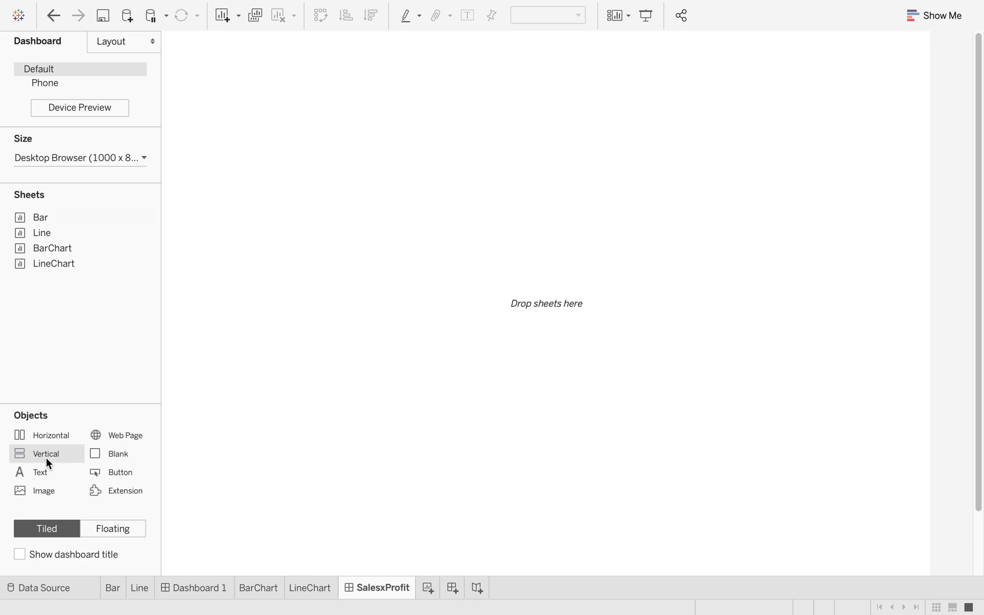
Step: Try to place the LineChart sheet in a vertical container on the SalesxProfit dashboard, and clear the resulting layout
drag(45, 457, 197, 418)
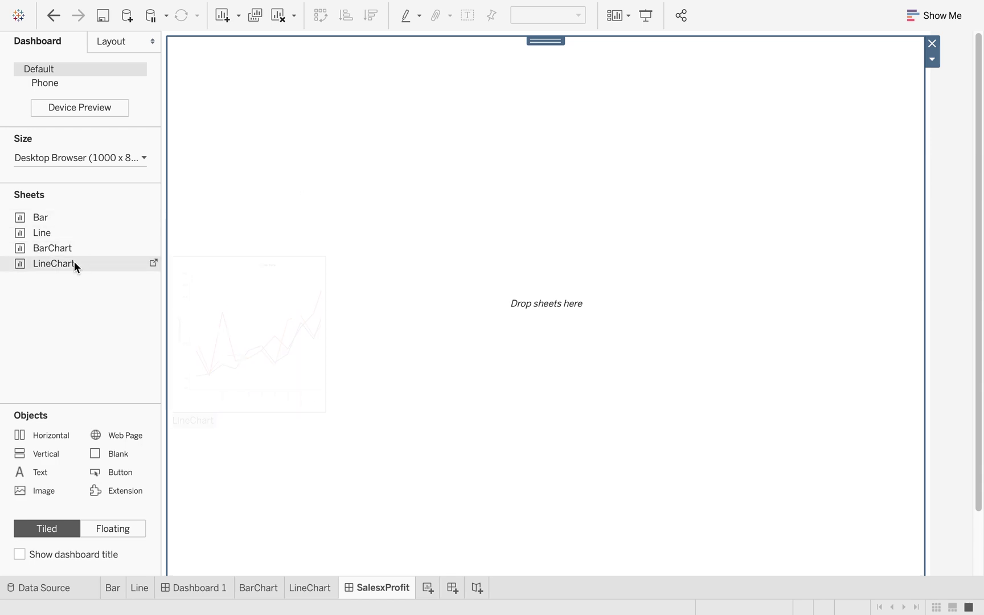
drag(74, 262, 267, 284)
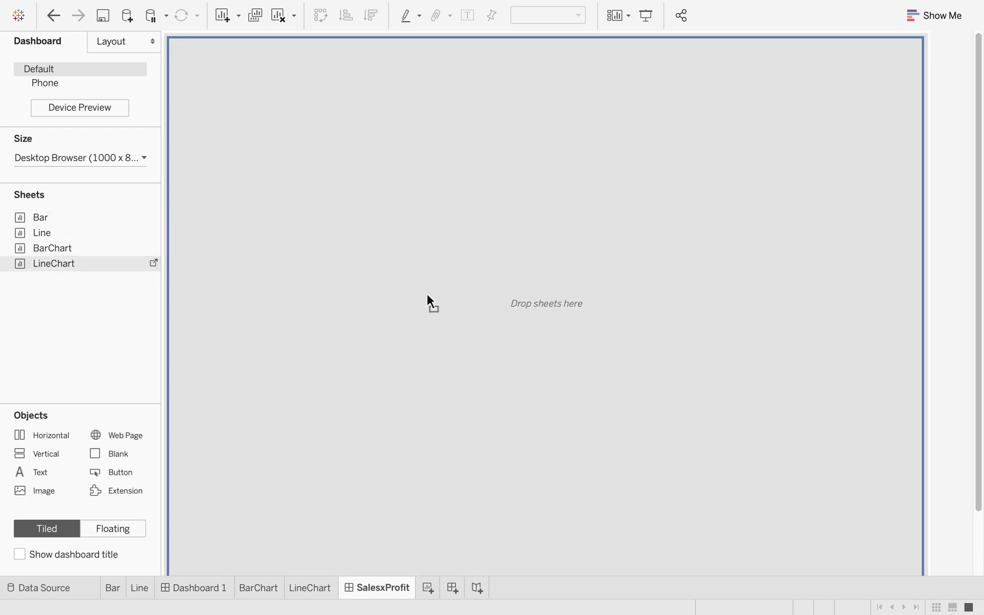
drag(428, 294, 426, 292)
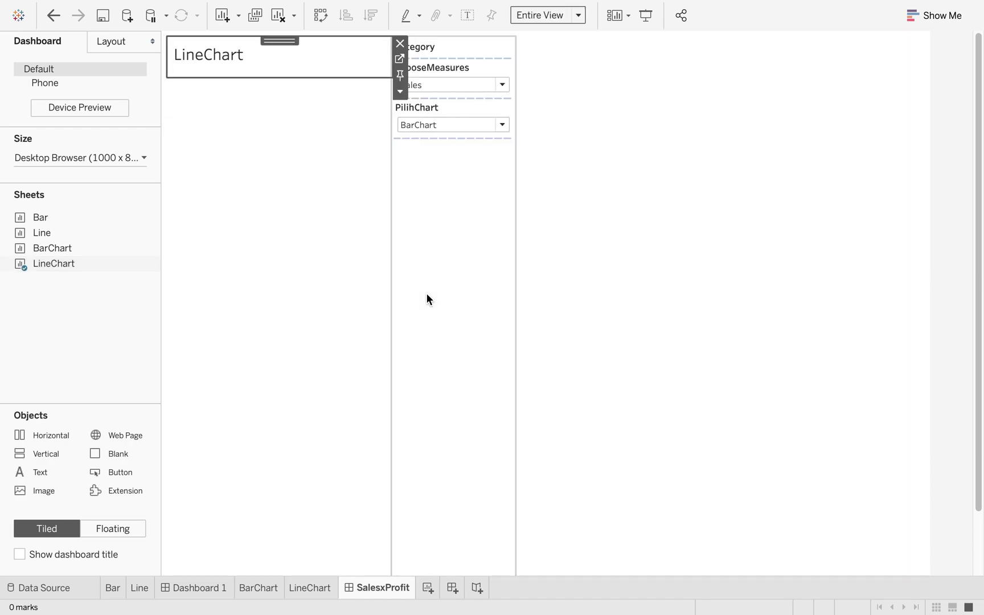
click(400, 92)
mouse_move(462, 139)
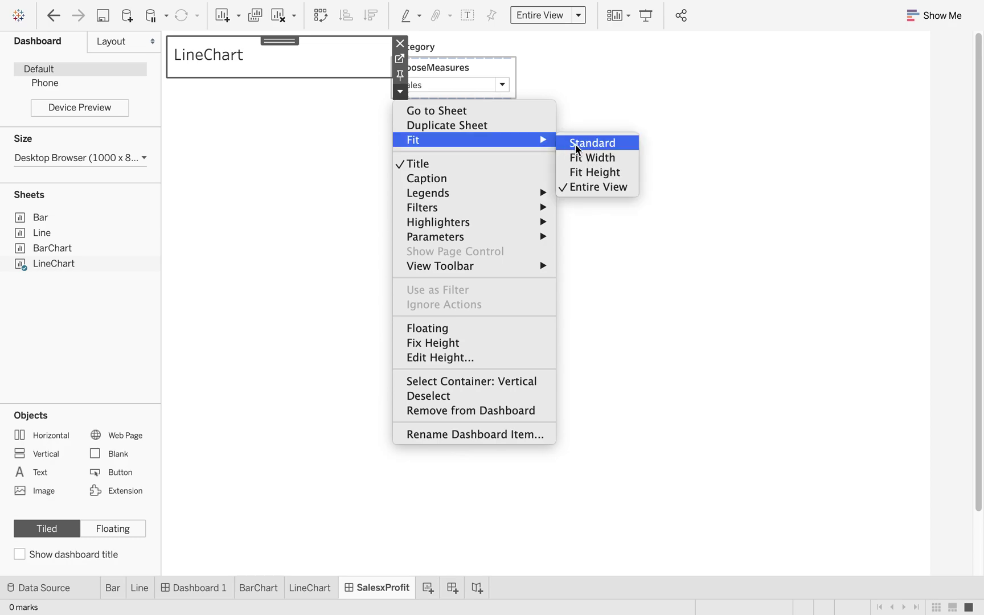
click(223, 313)
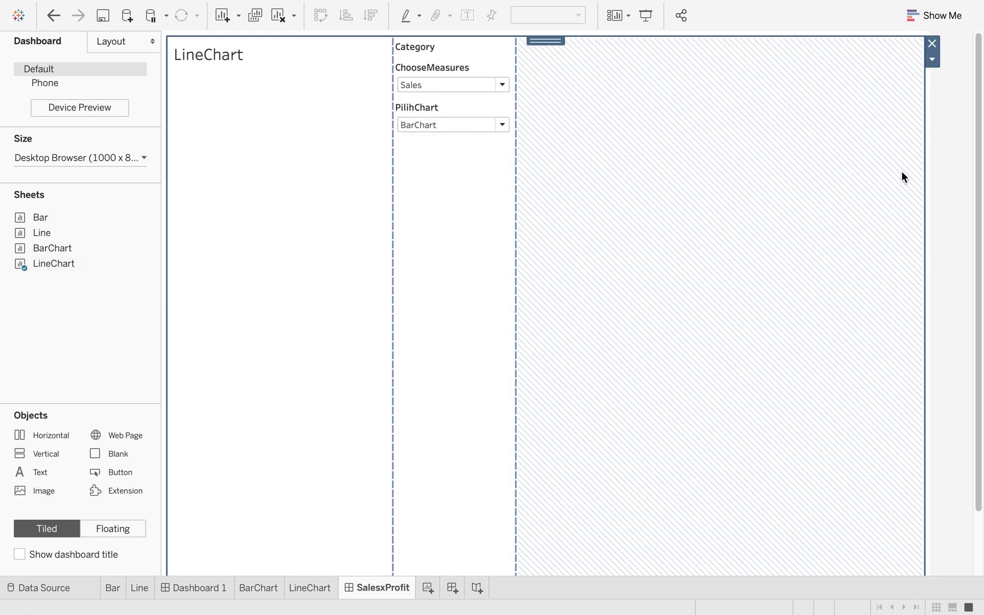
click(933, 44)
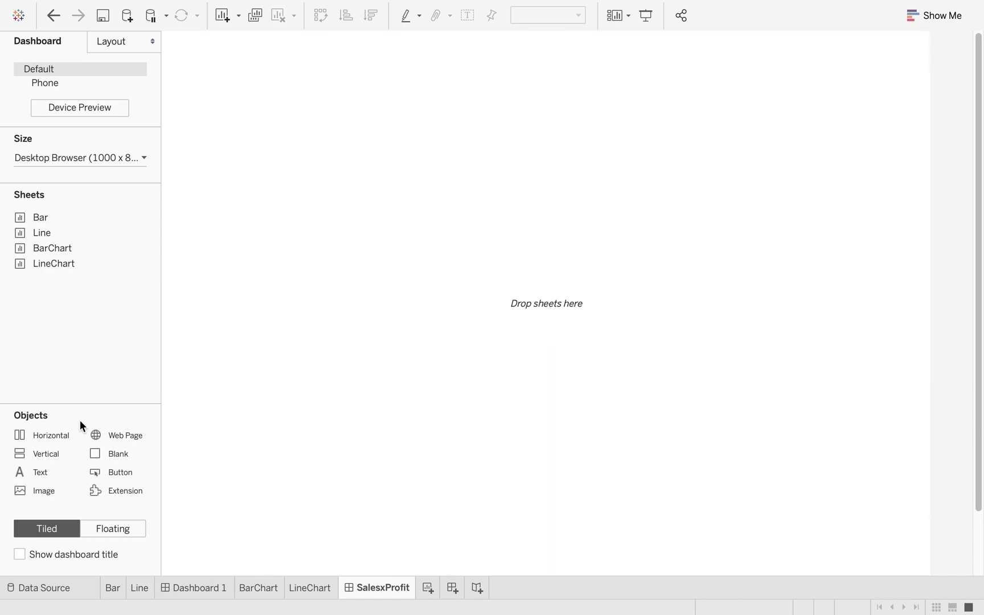
Step: Add a new vertical container to the dashboard and place the LineChart sheet in it
double_click(35, 460)
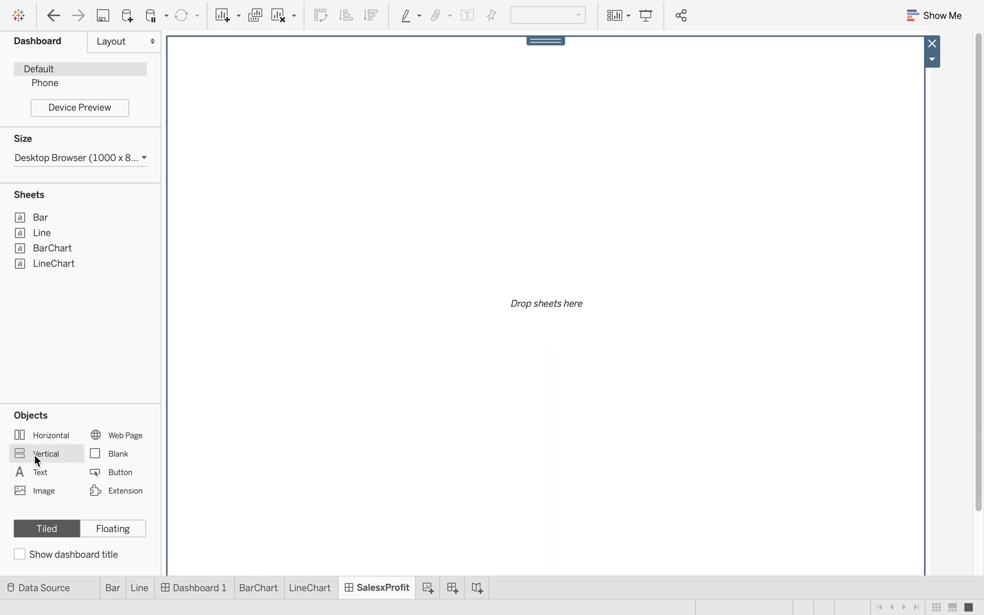
mouse_move(75, 248)
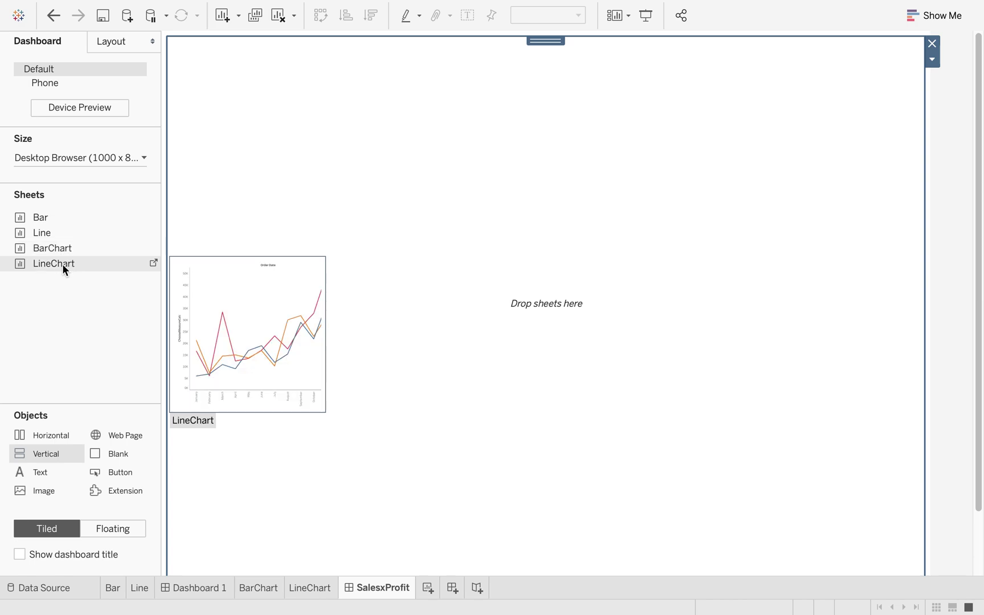
drag(60, 232, 458, 248)
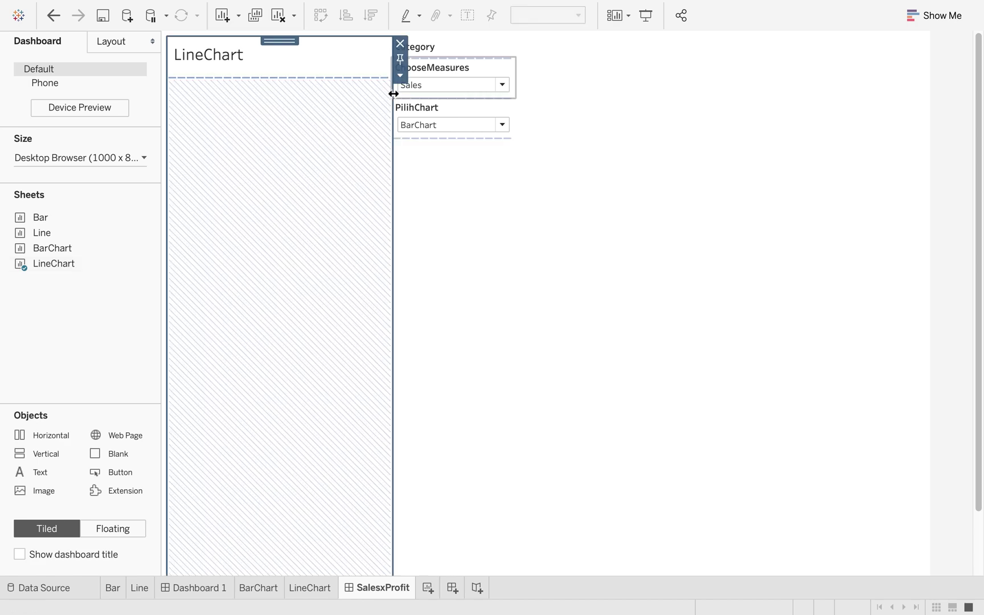
Step: Try to widen the LineChart area by resizing the column that holds the legend and parameter controls
click(403, 77)
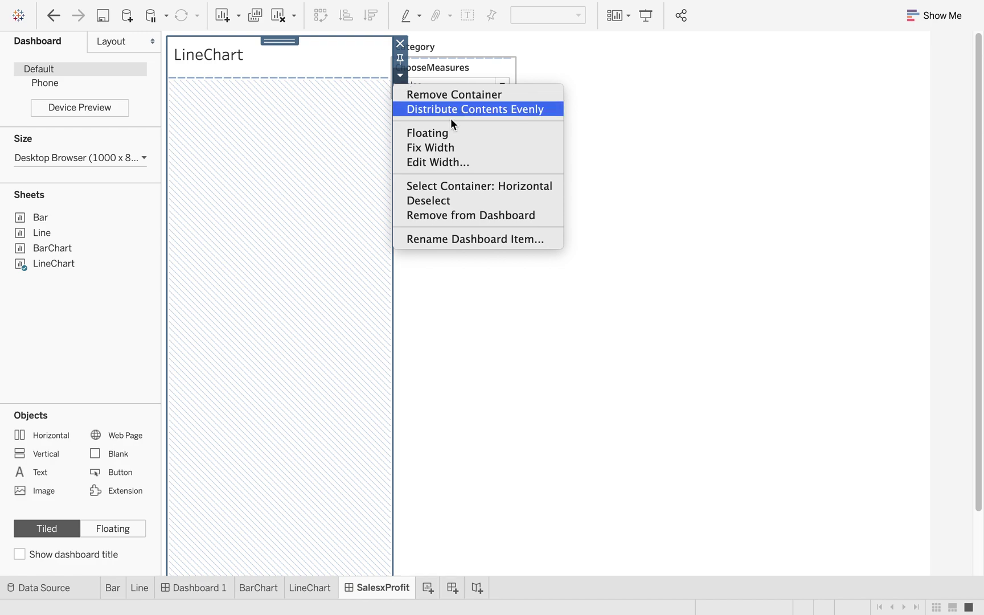
click(339, 131)
click(541, 175)
click(468, 50)
click(628, 97)
drag(516, 208, 932, 337)
drag(391, 246, 822, 353)
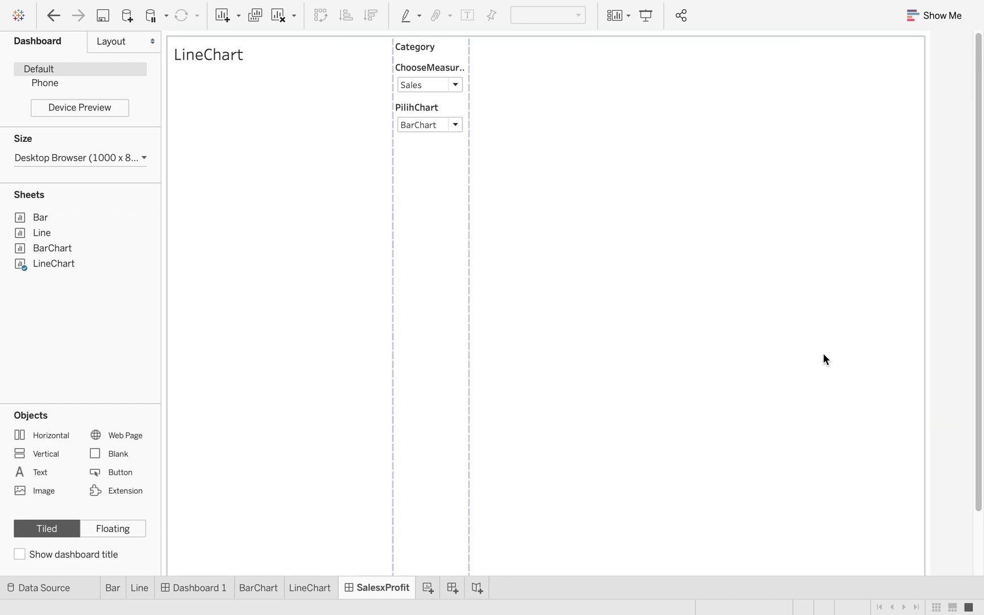
Step: Try the Fit Height and Standard fit options on the LineChart view in the dashboard
click(344, 61)
click(400, 91)
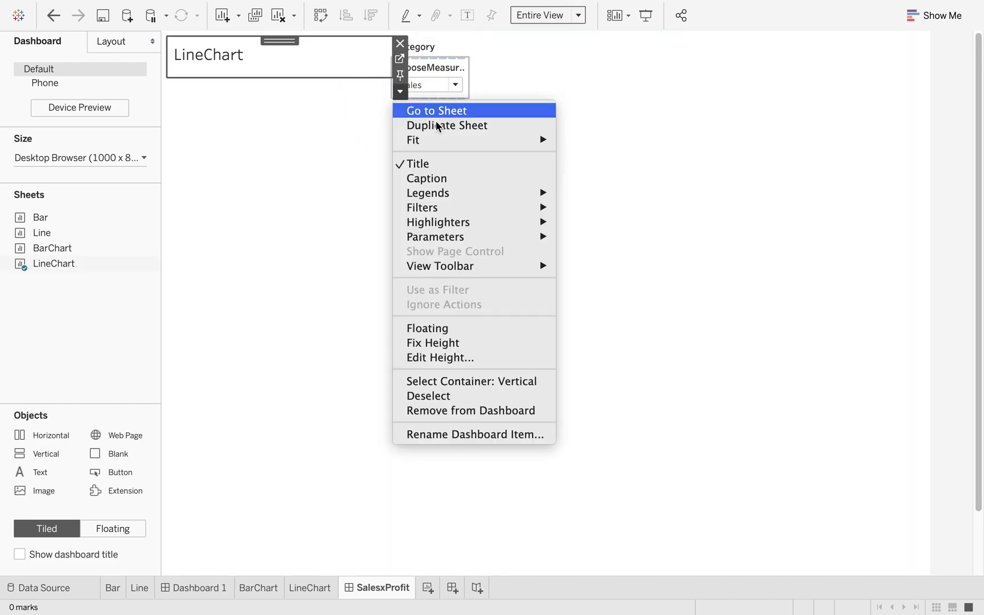
mouse_move(444, 143)
click(614, 173)
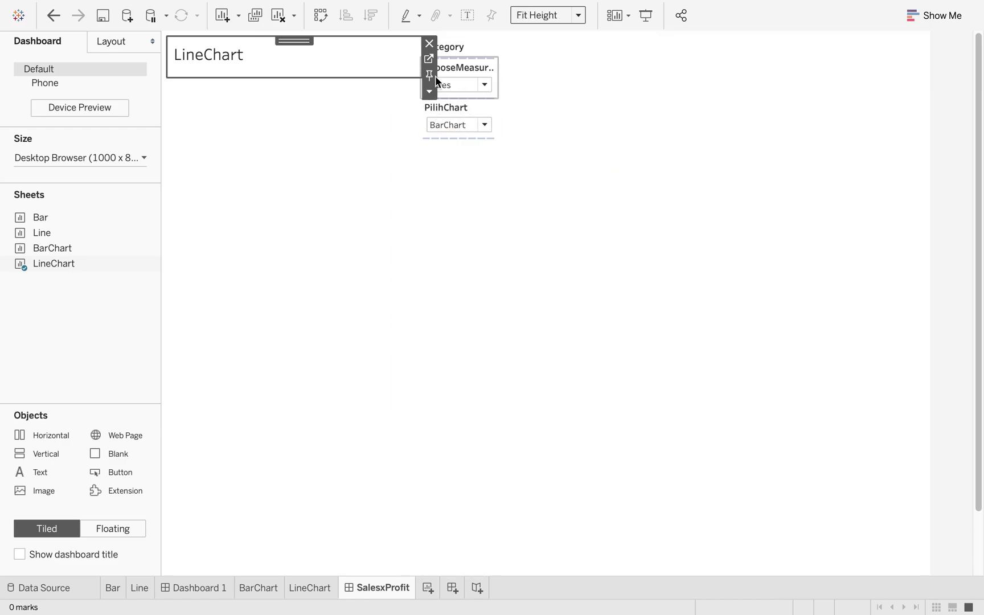
click(429, 93)
mouse_move(547, 142)
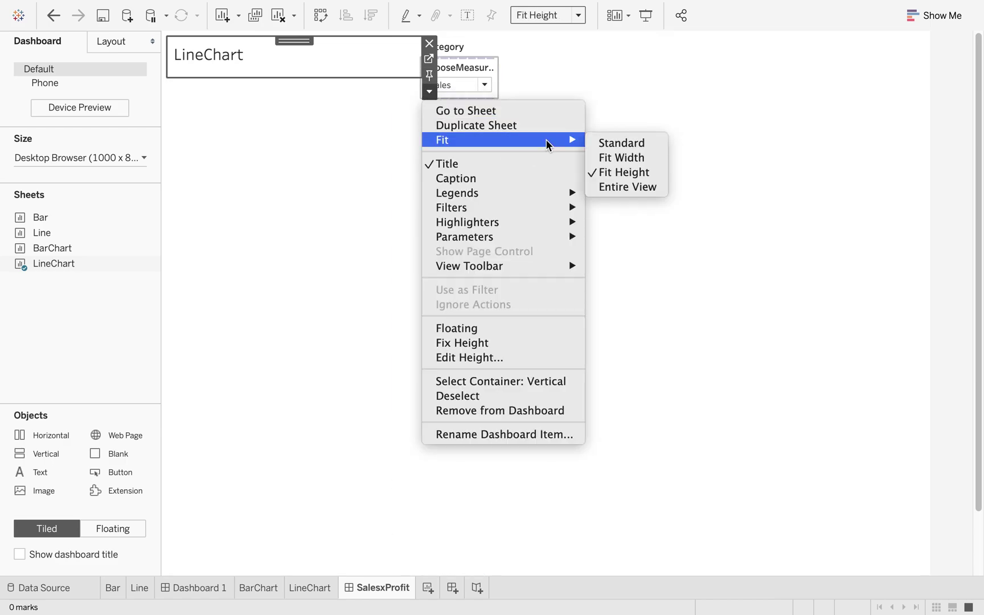
click(622, 141)
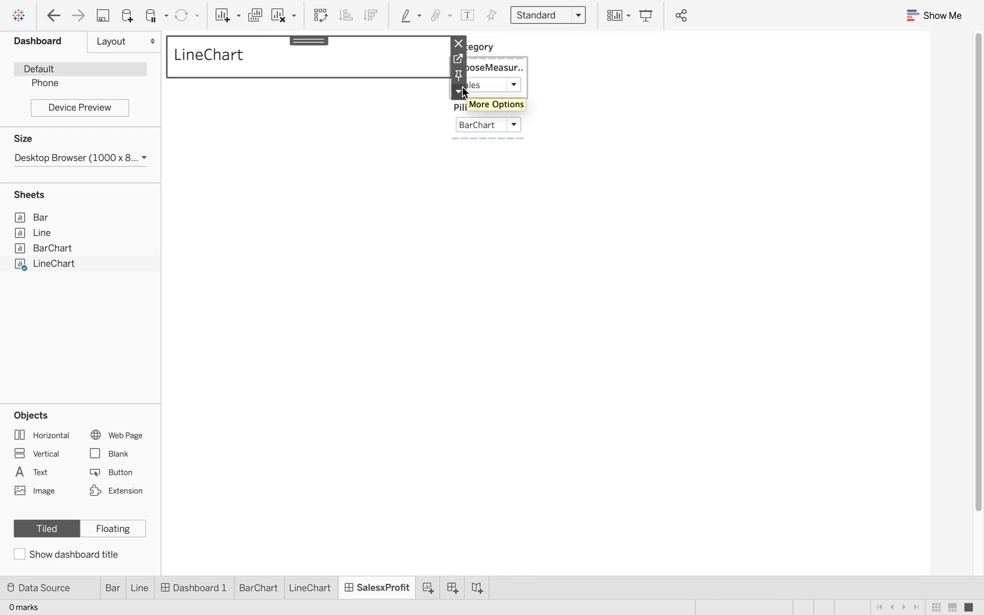
click(459, 91)
mouse_move(578, 145)
click(635, 171)
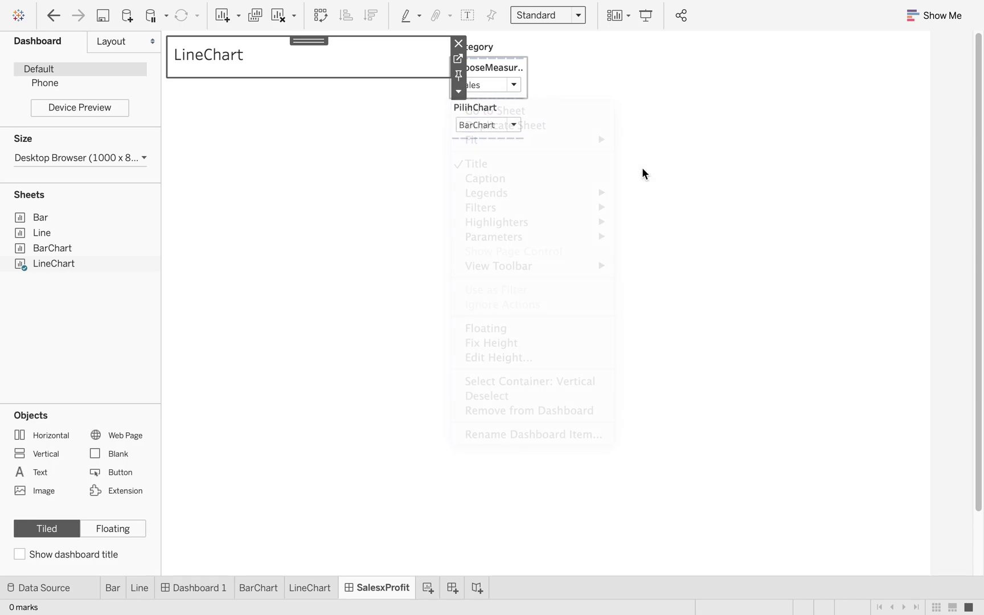
Step: Remove the layout containers around the LineChart sheet and the parameter controls
right_click(370, 150)
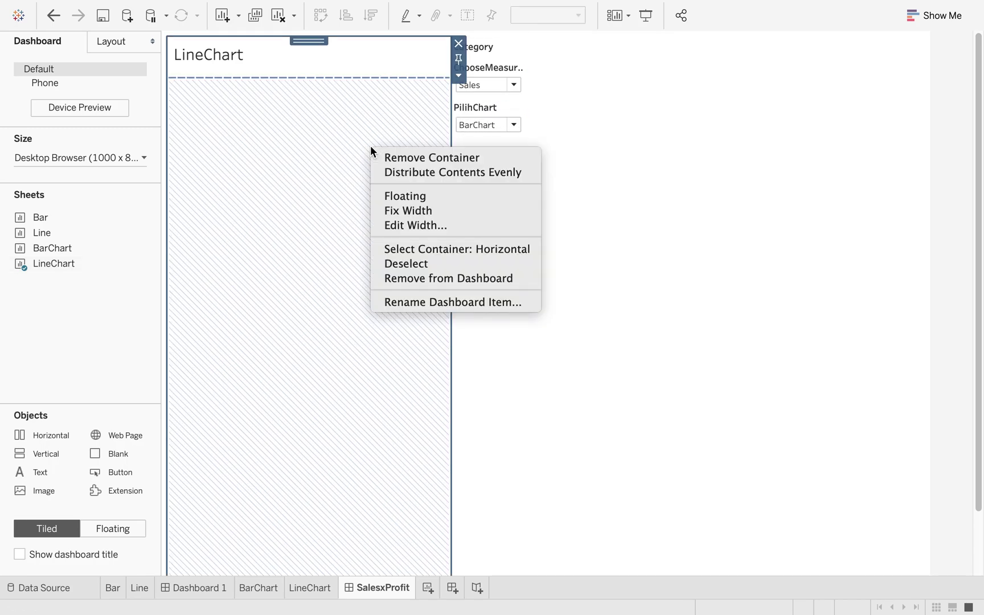
click(413, 160)
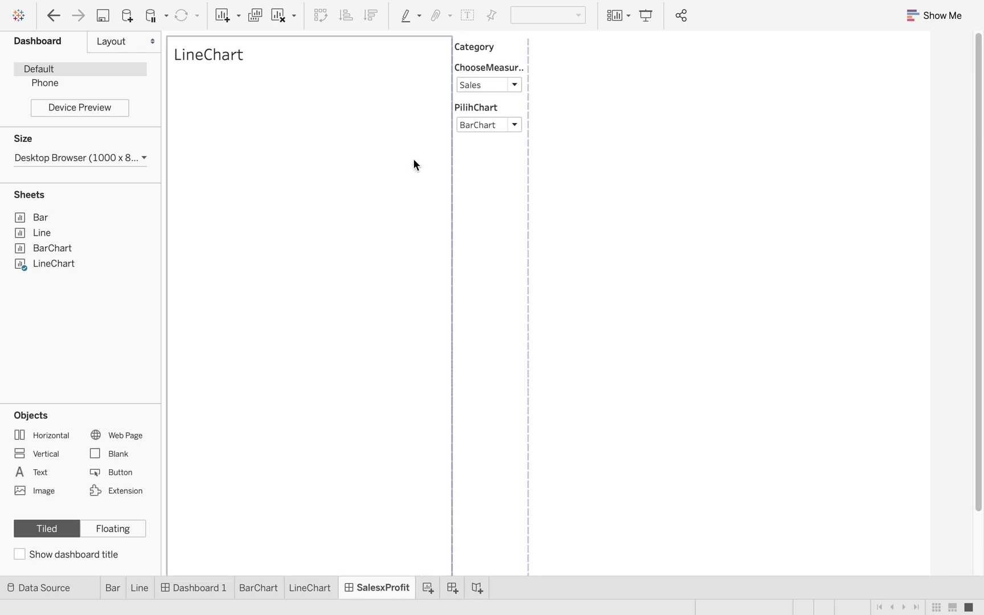
click(591, 85)
right_click(593, 84)
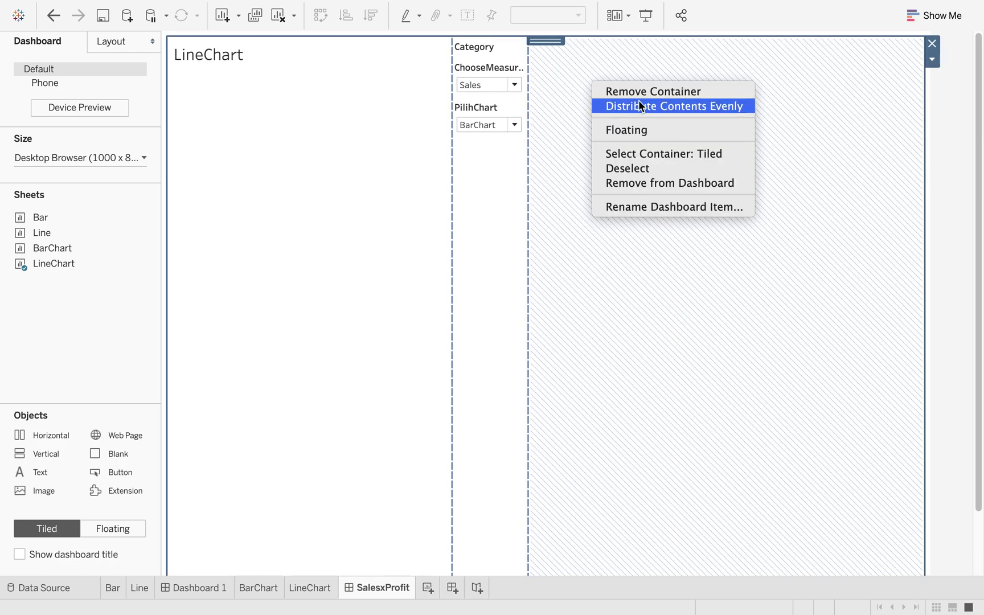
click(654, 92)
right_click(642, 181)
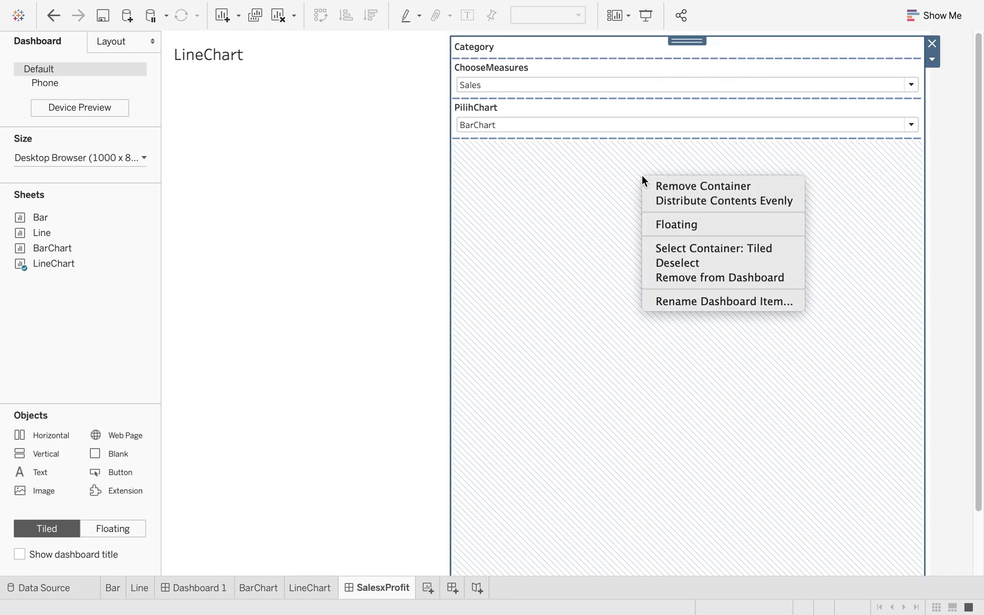
click(685, 182)
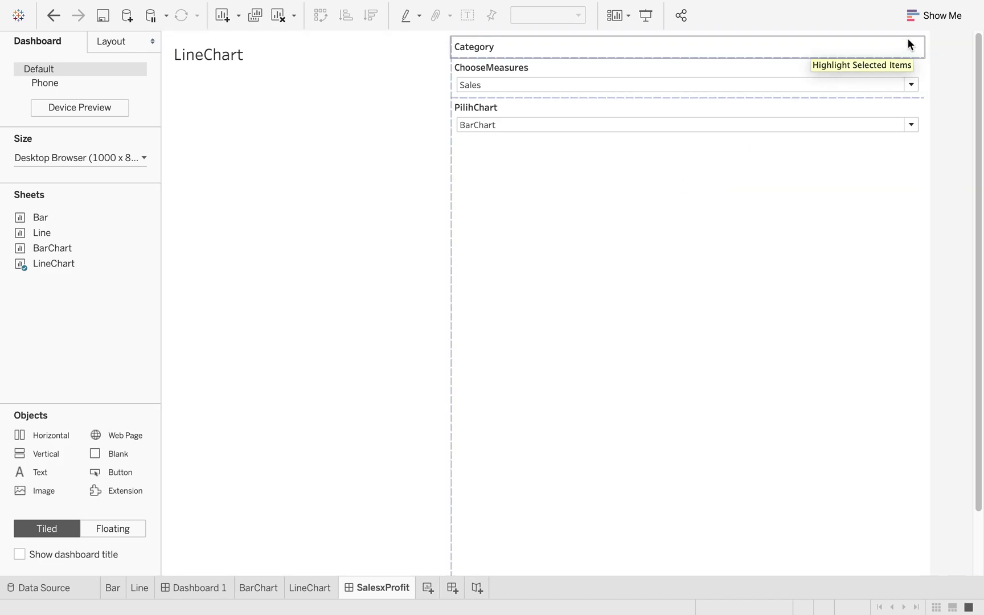
Step: Empty the dashboard by removing the Category legend, the LineChart sheet, and the ChooseMeasures and PilihChart controls
click(910, 44)
click(933, 41)
click(339, 136)
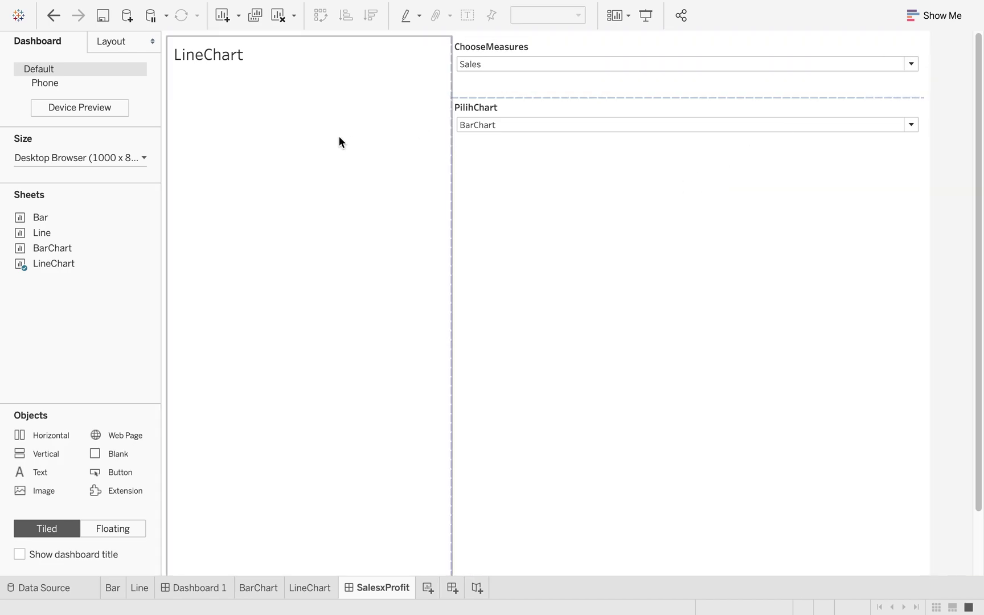
click(459, 44)
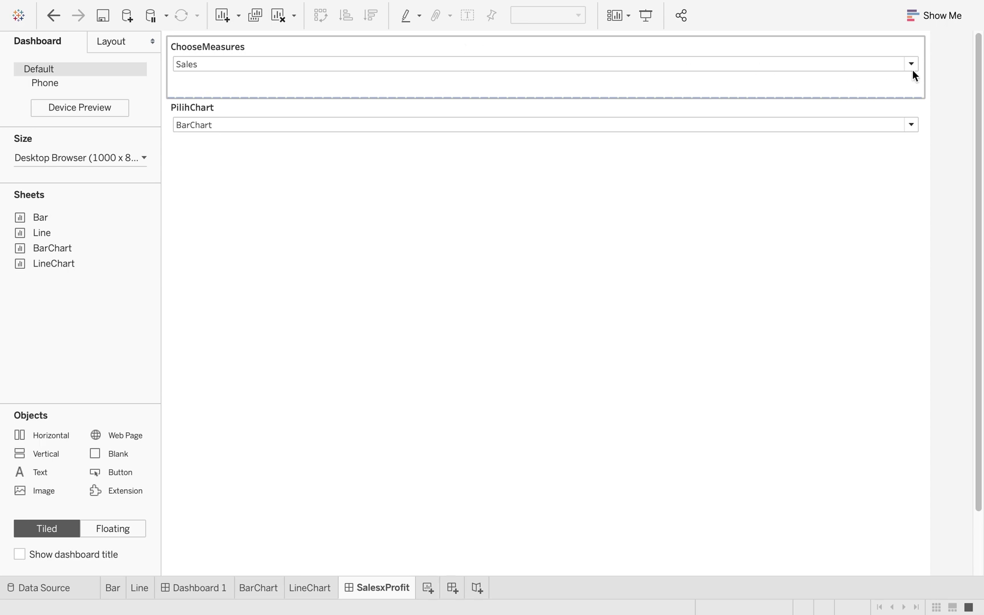
click(905, 38)
click(933, 43)
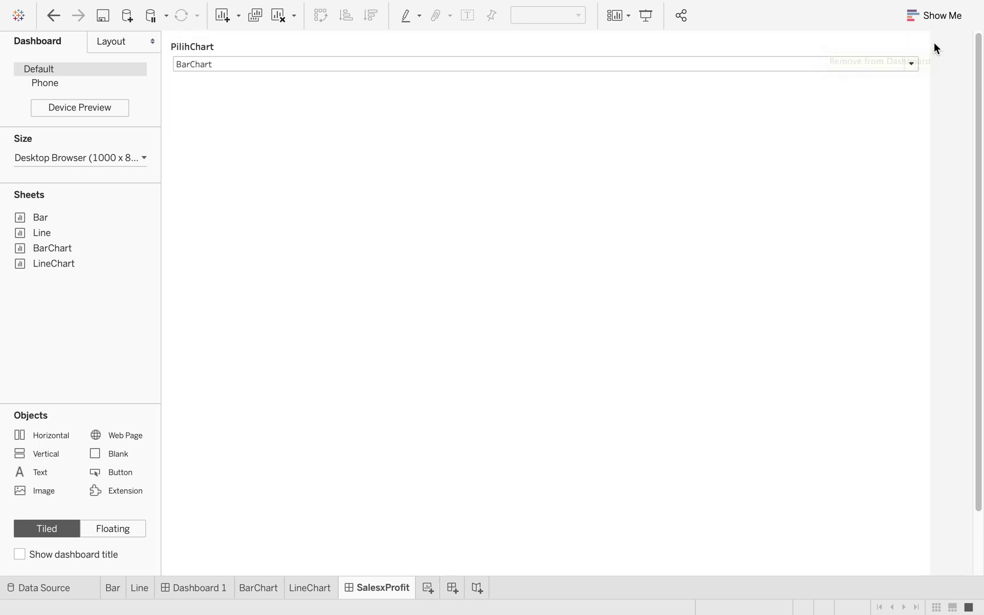
click(655, 256)
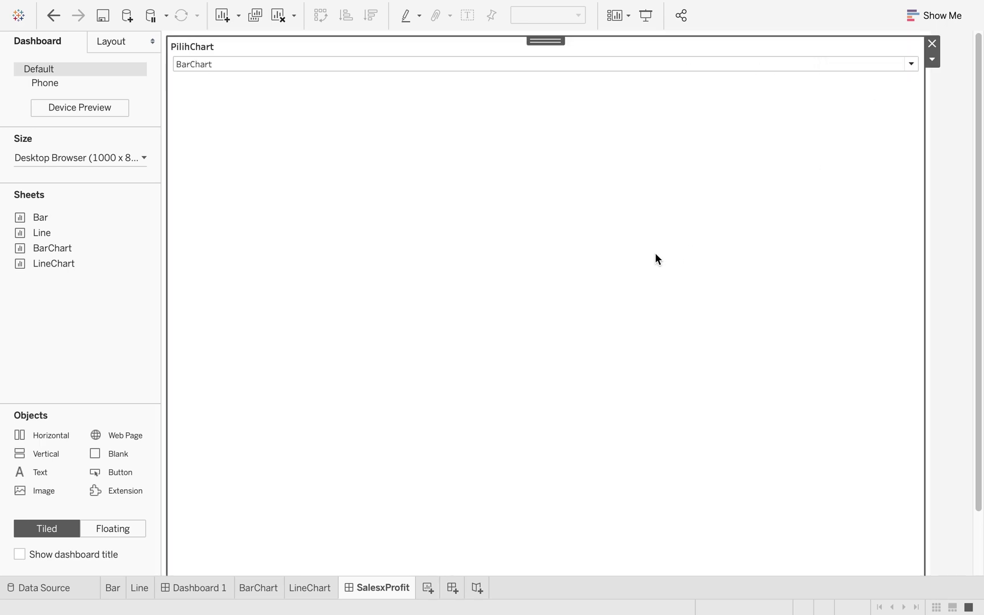
click(933, 44)
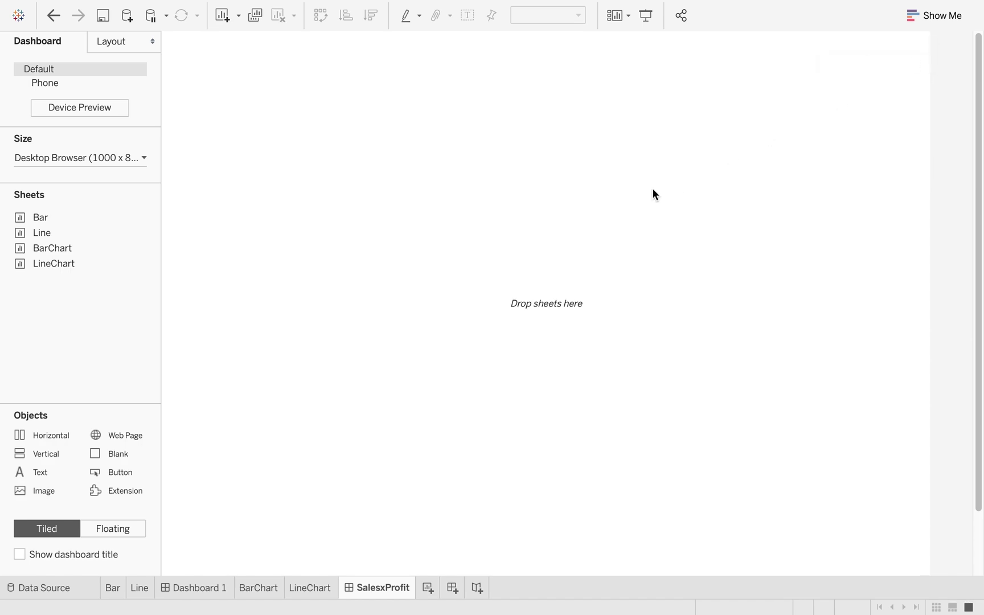
double_click(46, 455)
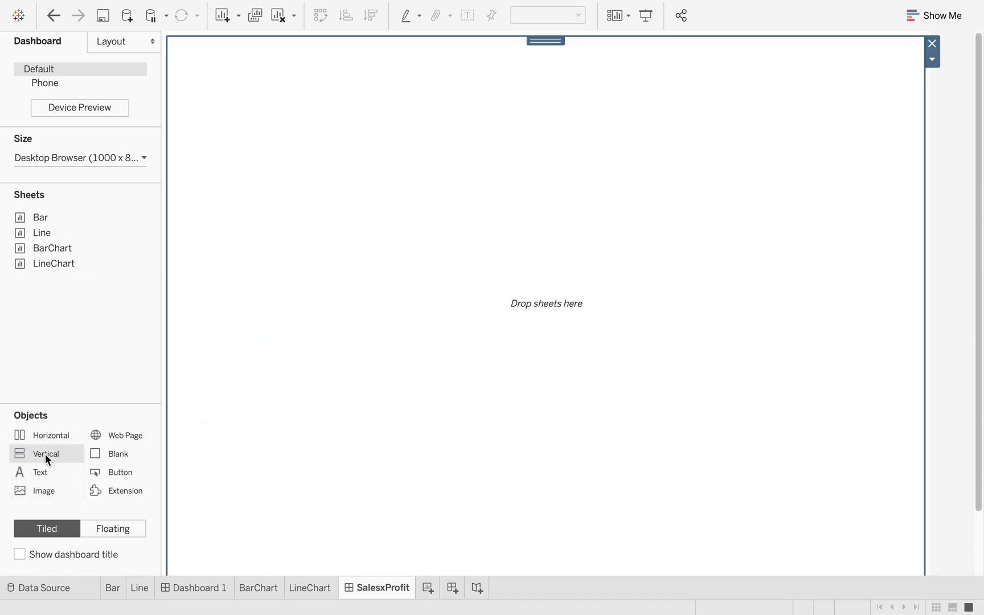
click(933, 44)
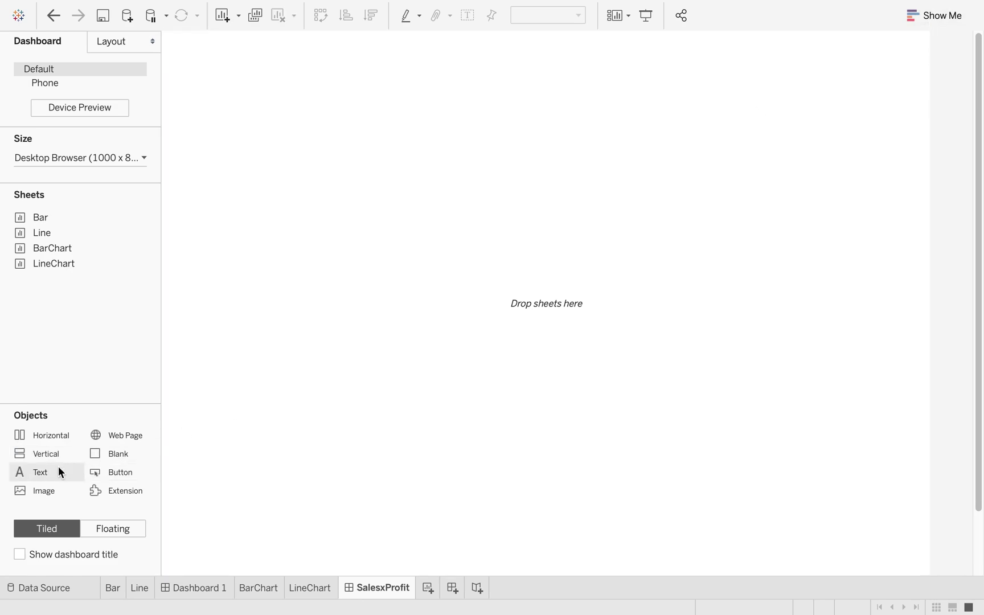
Step: Add a vertical container to the empty dashboard and place the BarChart and LineChart sheets in it
double_click(53, 450)
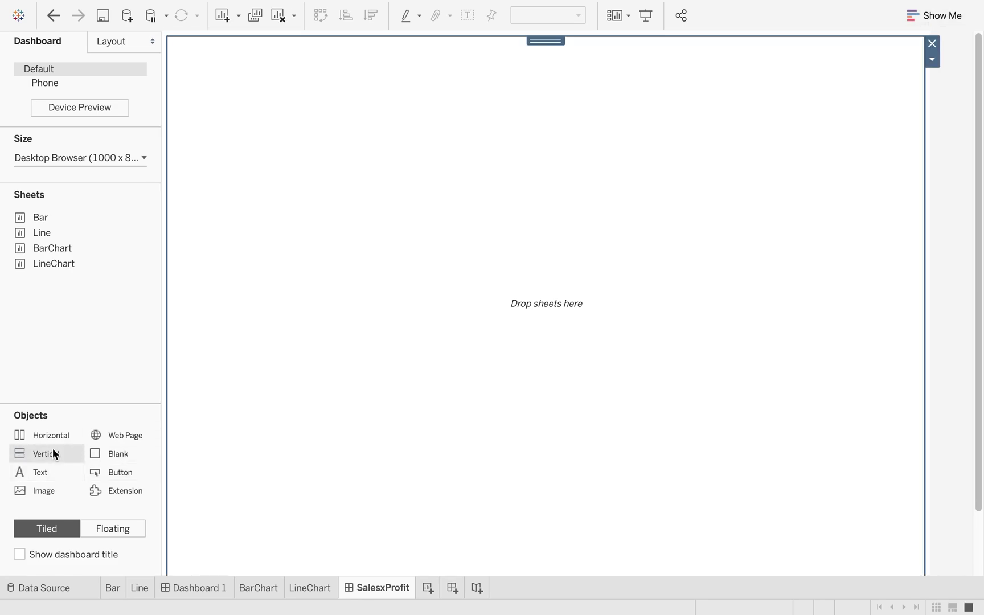
double_click(75, 252)
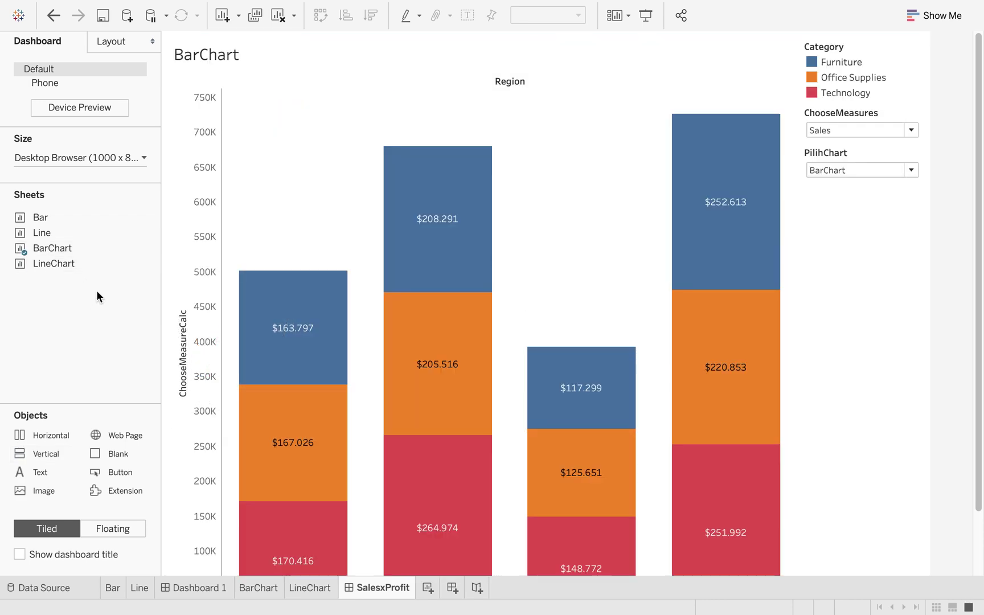
mouse_move(140, 262)
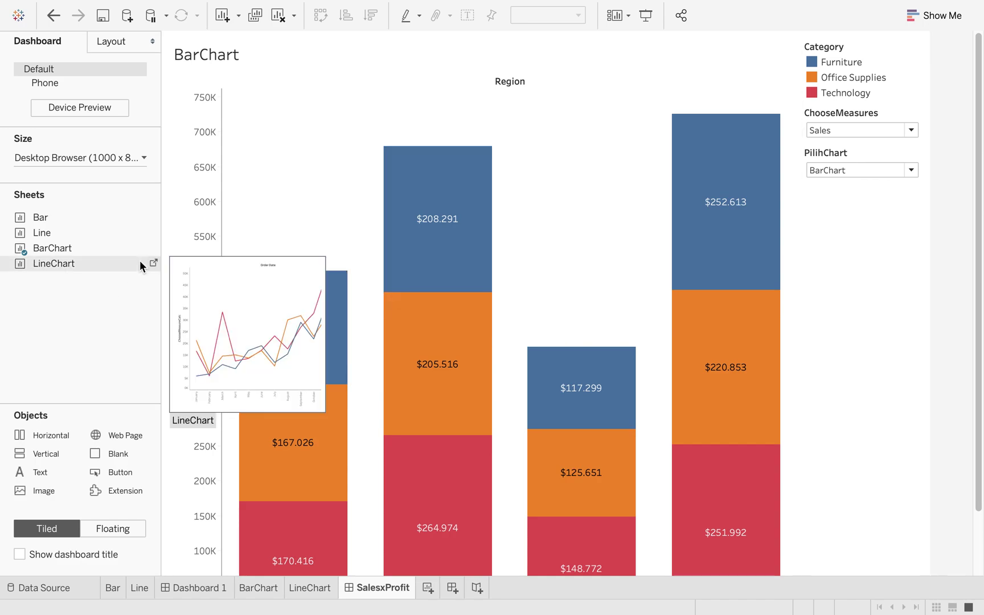
double_click(62, 263)
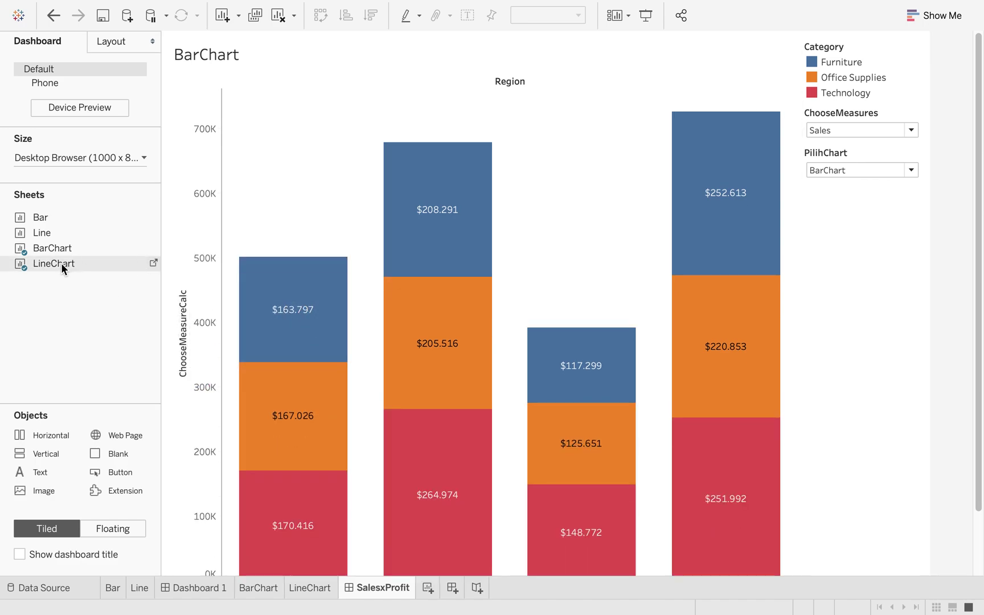
Step: Set the ChooseMeasures parameter to Profit and the PilihChart parameter to LineChart on the dashboard
click(912, 132)
click(891, 154)
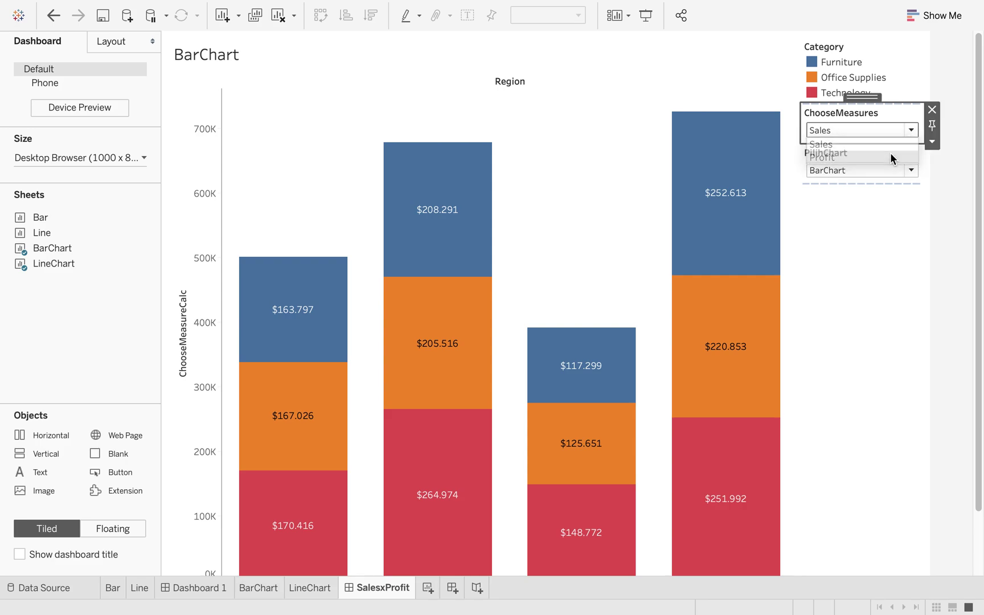
click(911, 170)
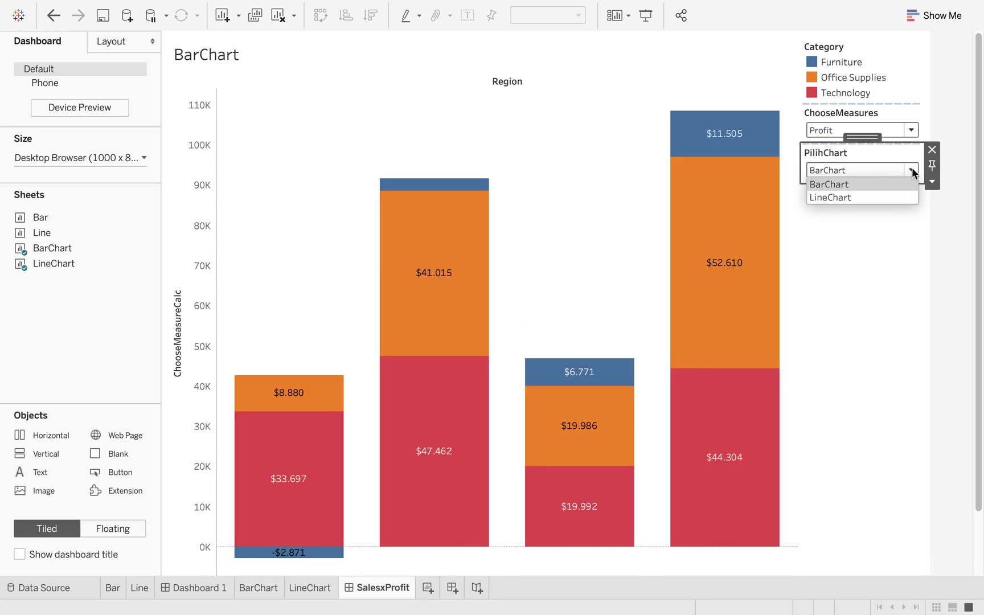
click(884, 196)
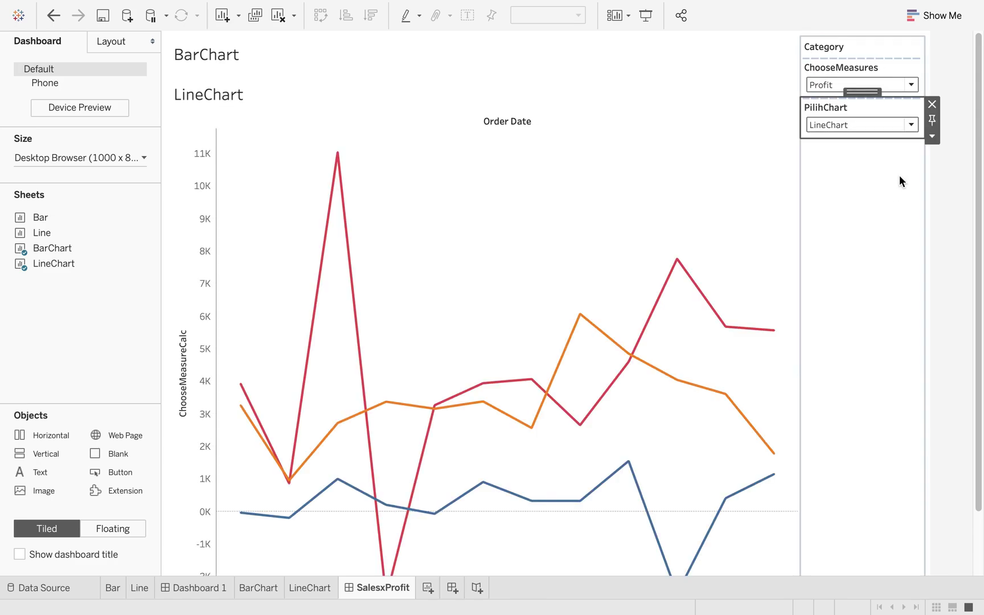
click(954, 175)
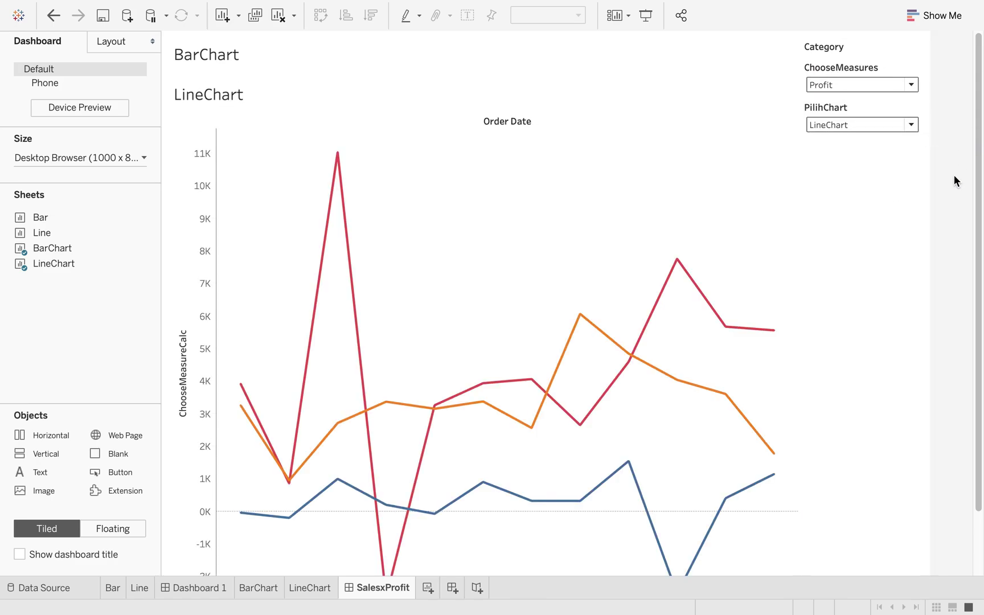
Step: Test the chart swap by switching PilihChart to BarChart and back to LineChart
click(912, 124)
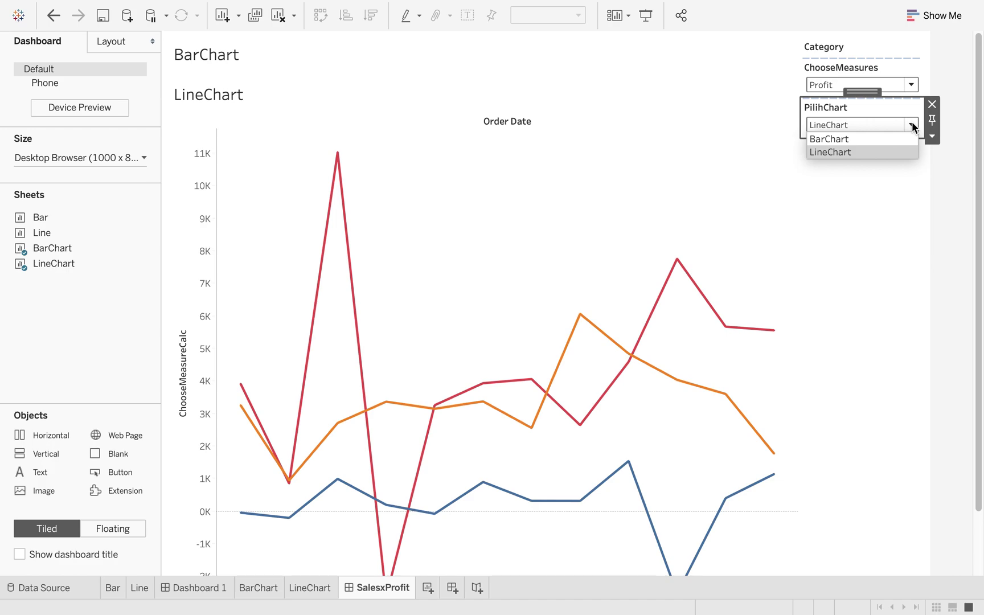
click(885, 140)
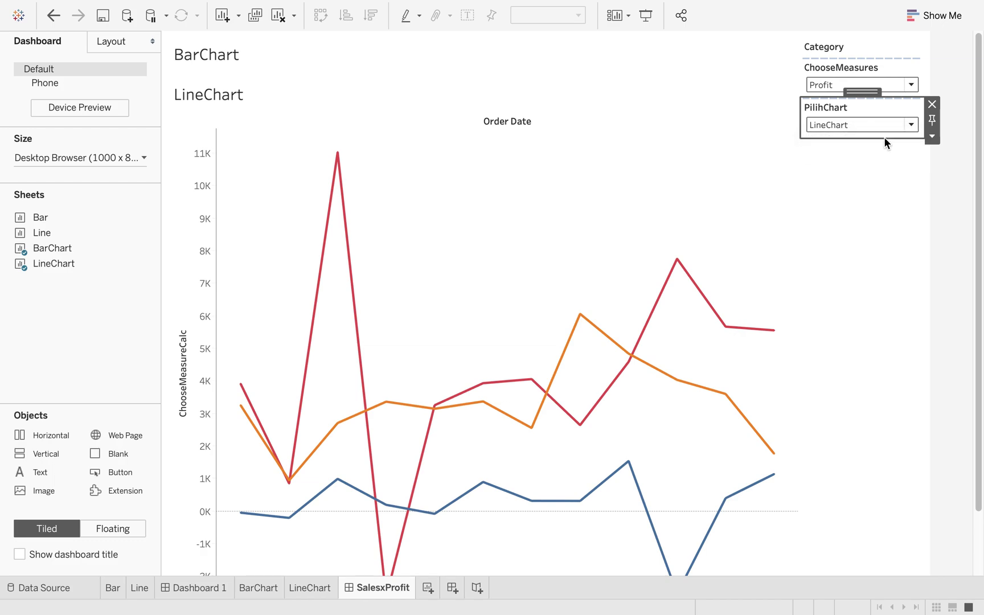
click(912, 169)
click(877, 197)
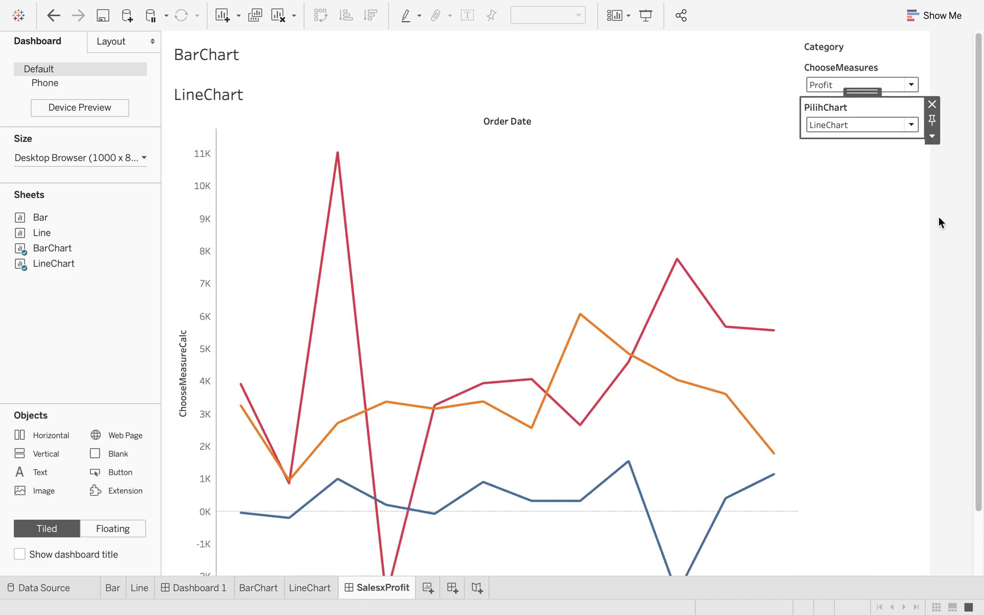
Step: Test the measure swap by switching ChooseMeasures to Sales and back to Profit
click(911, 86)
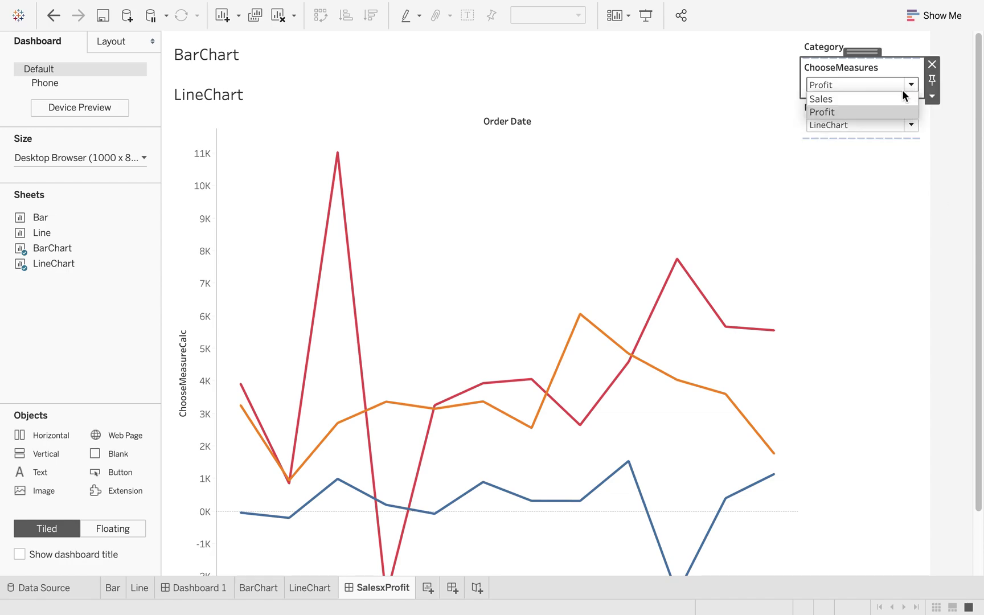
click(887, 96)
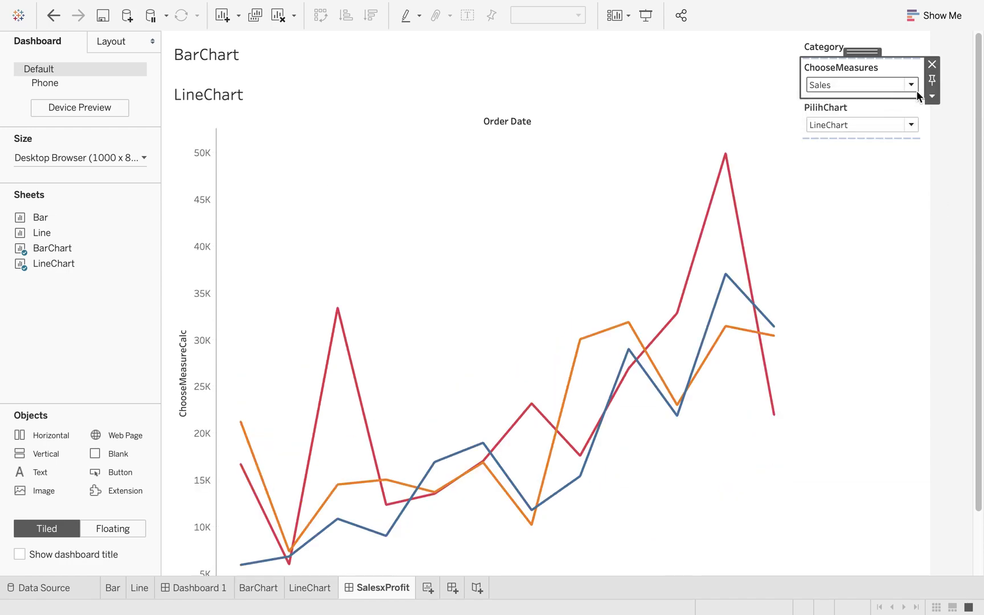
click(912, 83)
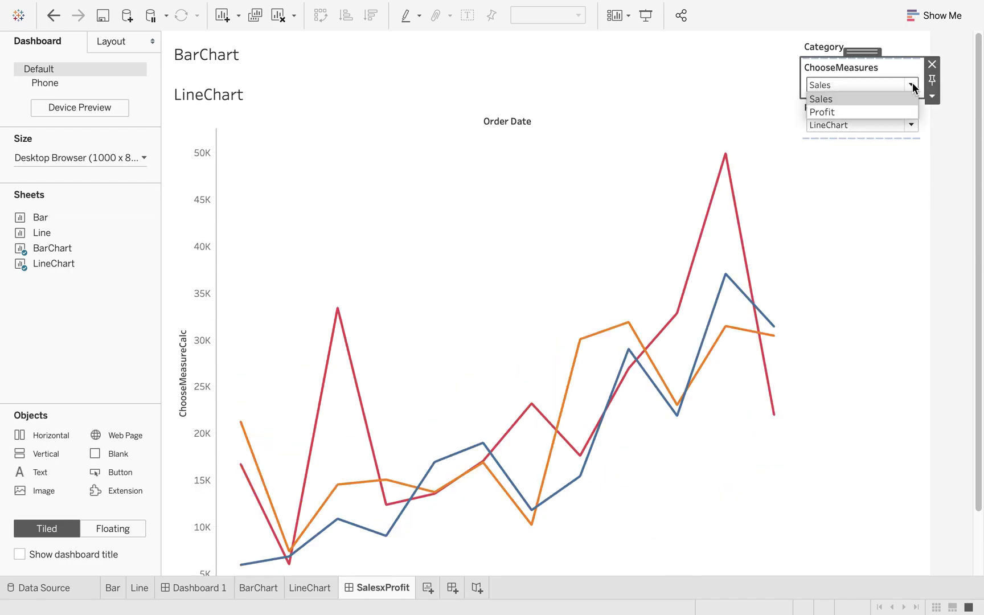
click(871, 111)
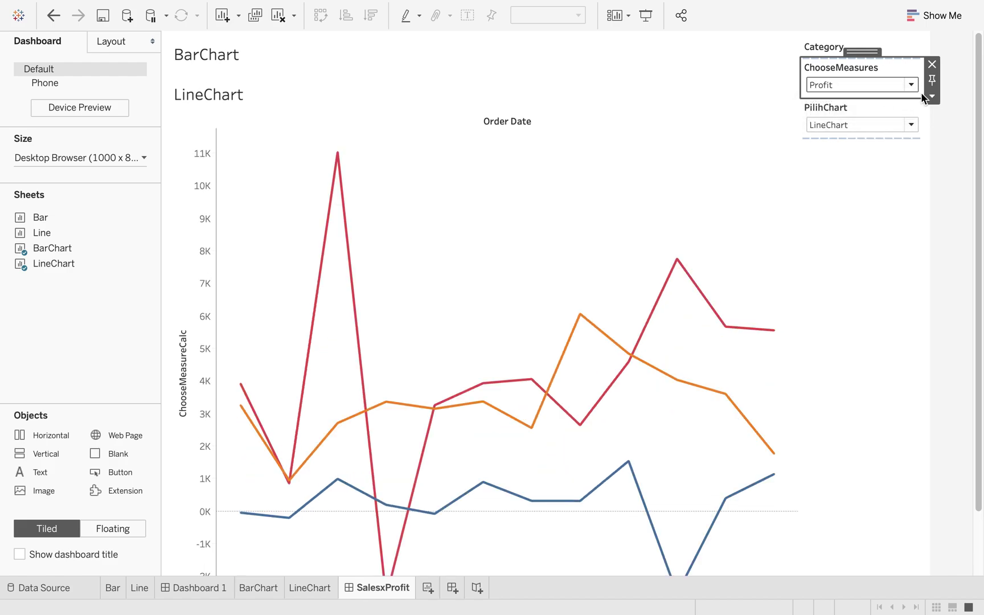
click(955, 232)
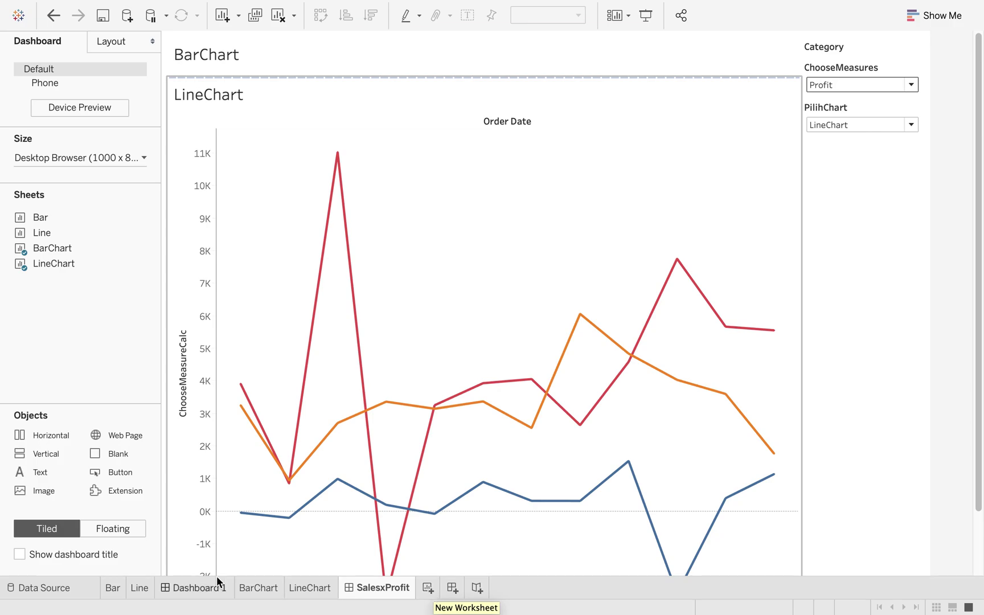
Step: Open the BarChart sheet and set its PilihChart parameter to BarChart
click(264, 589)
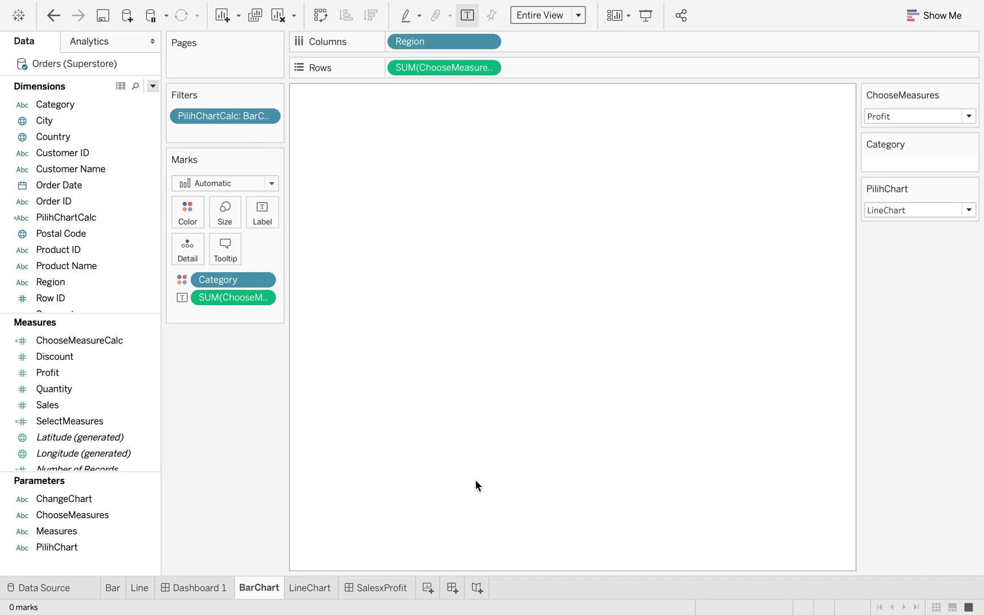
click(967, 210)
click(941, 224)
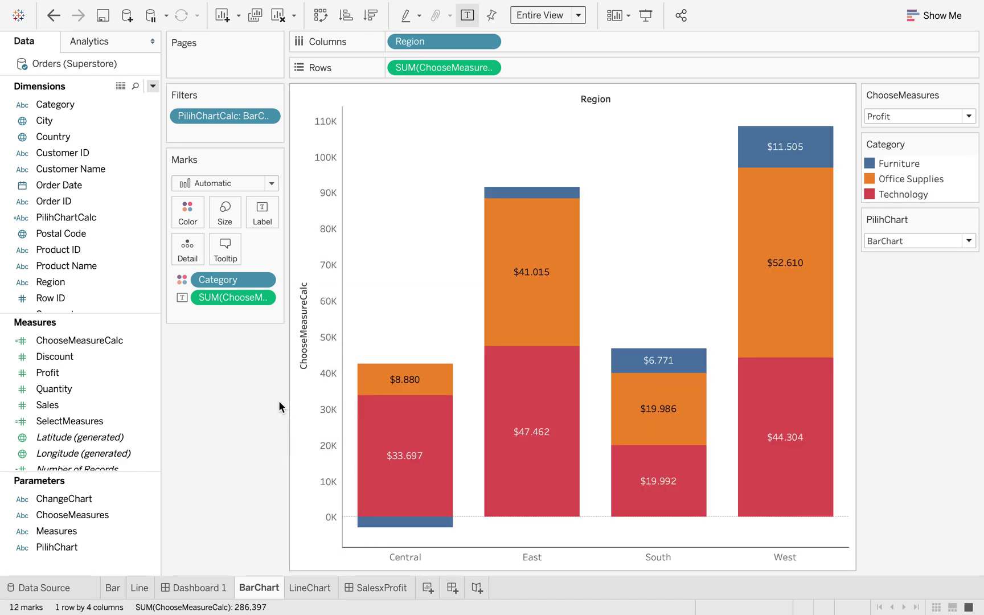
Step: Filter the BarChart sheet by Category with Furniture, Office Supplies and Technology included, and return to the SalesxProfit dashboard
scroll(80, 217, down, 3)
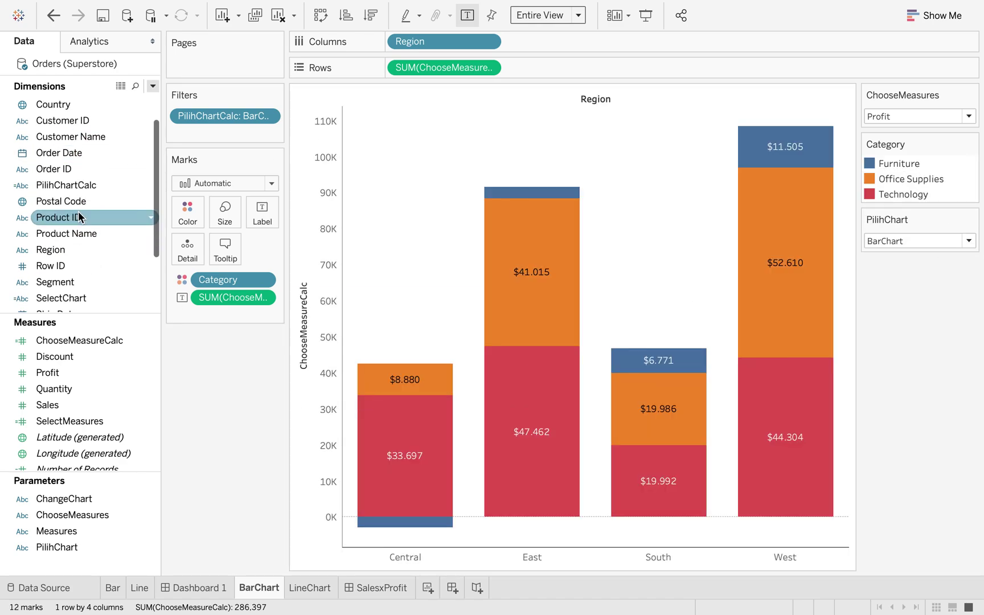
scroll(79, 217, up, 3)
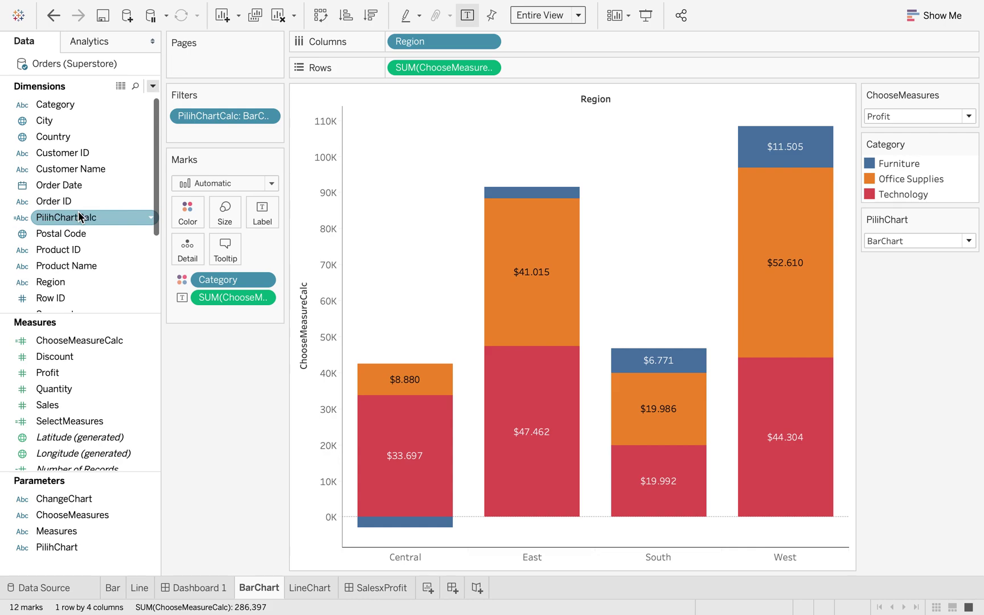
scroll(80, 217, down, 1)
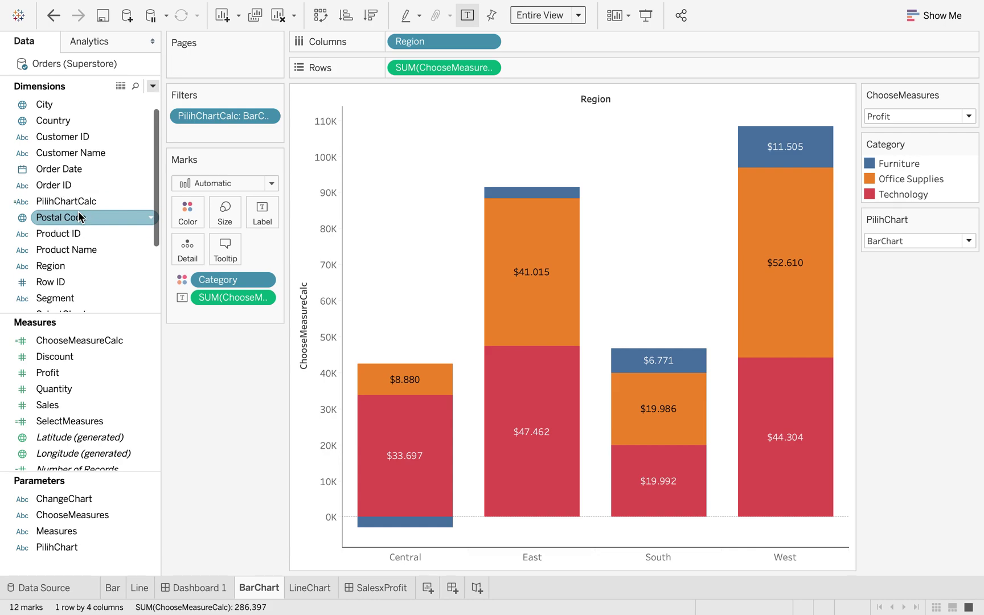
scroll(80, 217, down, 4)
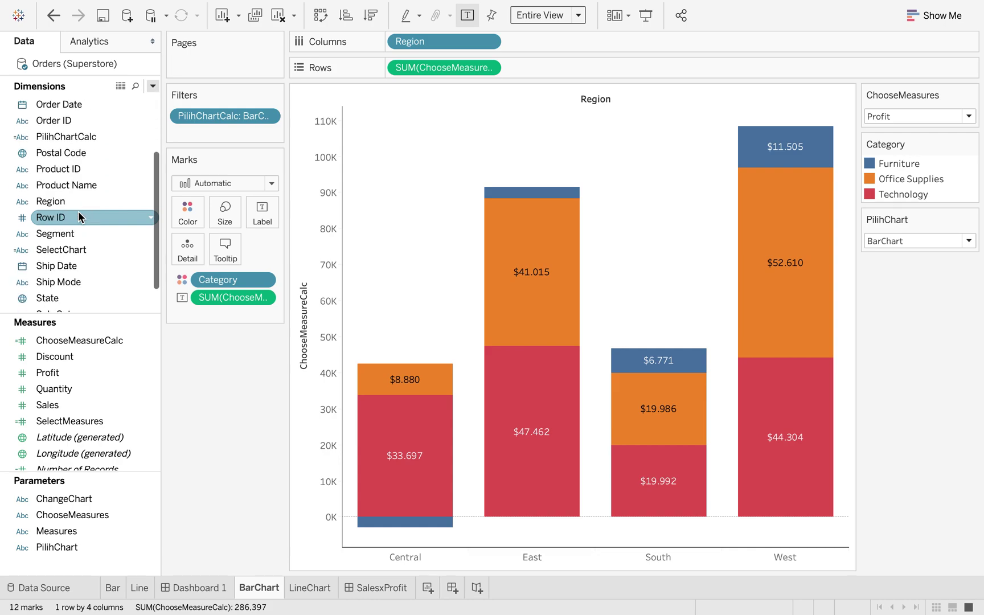
scroll(80, 217, down, 1)
scroll(79, 217, up, 6)
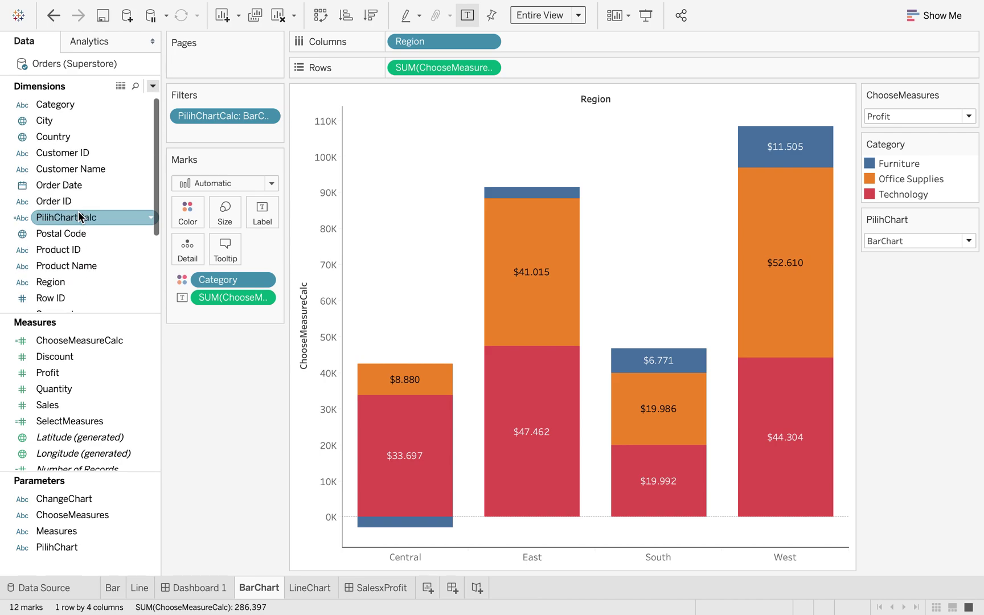
click(67, 103)
drag(67, 104, 221, 133)
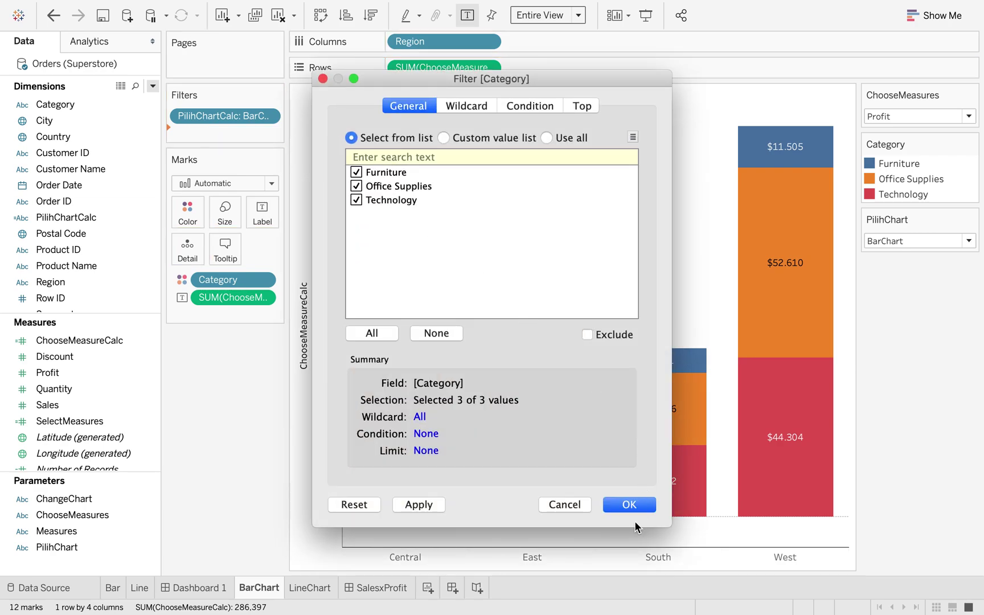
click(634, 507)
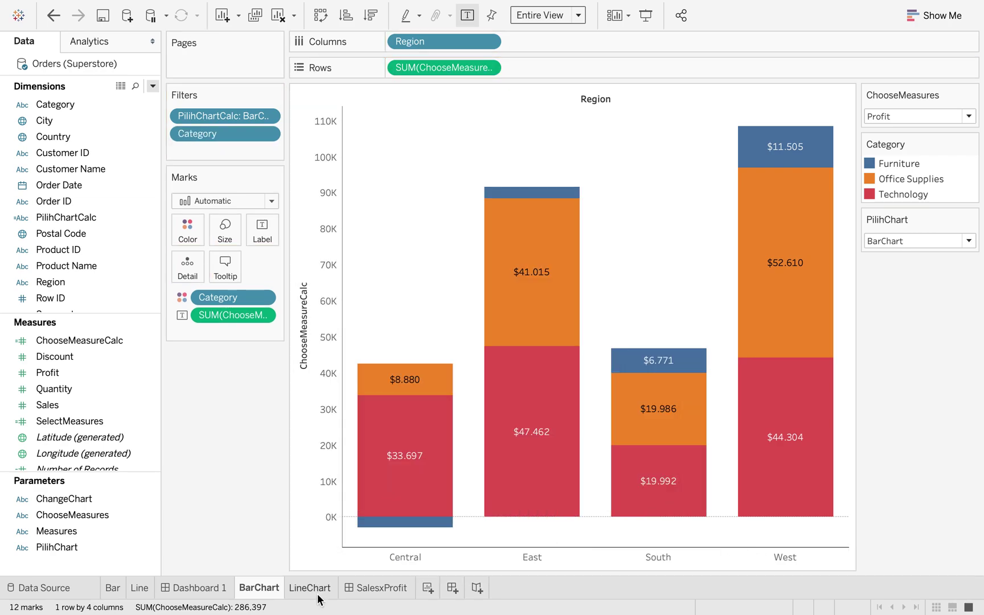
click(387, 592)
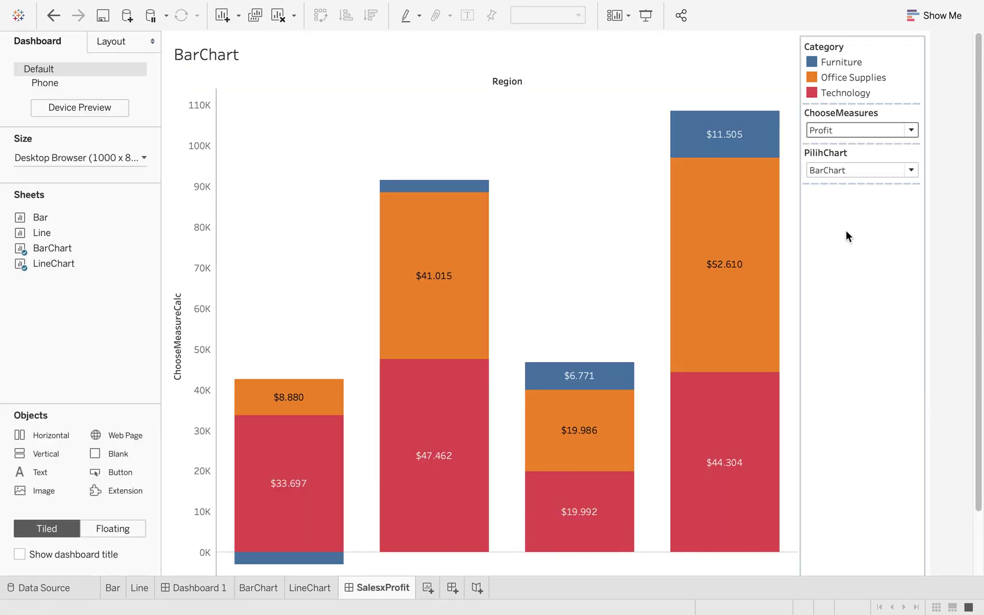
click(846, 230)
right_click(846, 230)
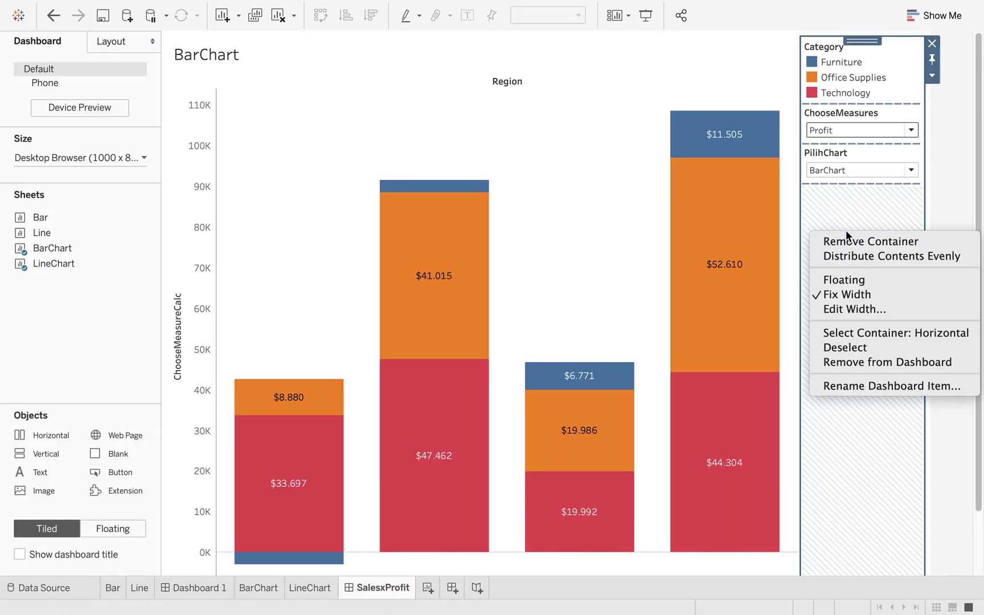
click(872, 182)
click(932, 75)
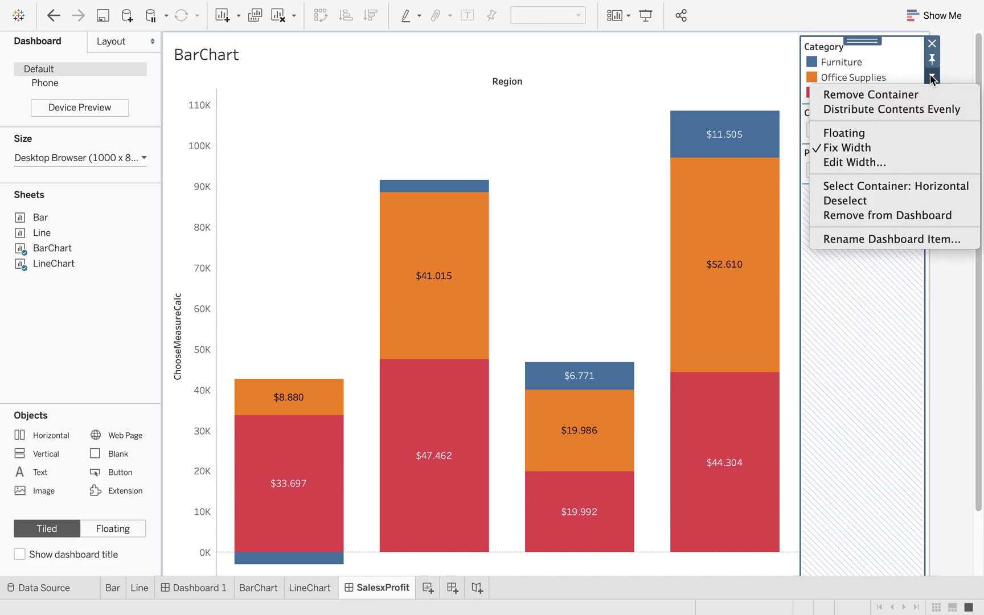
click(848, 358)
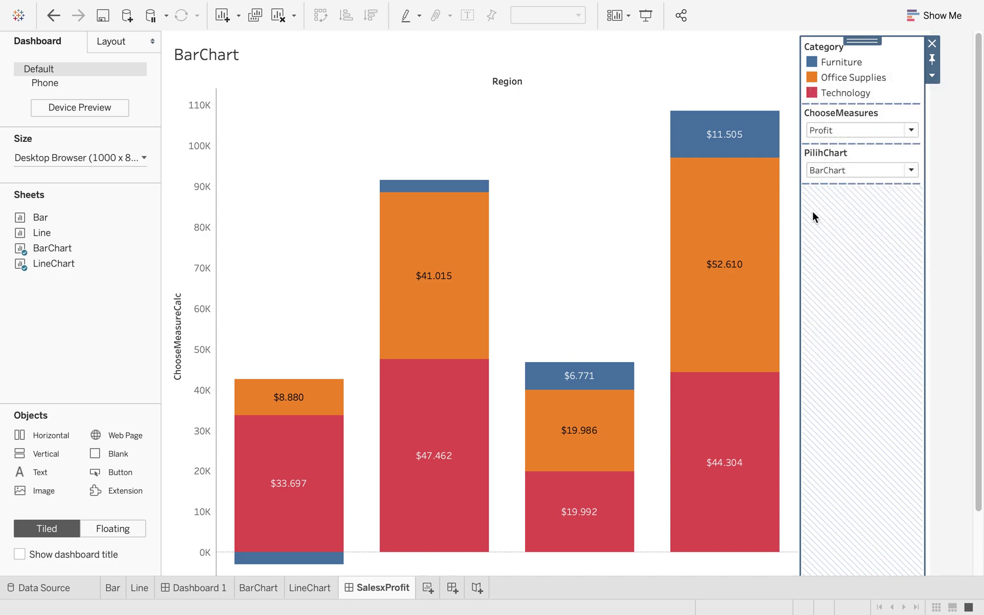
Step: Show the Category filter of the BarChart view on the dashboard
click(774, 81)
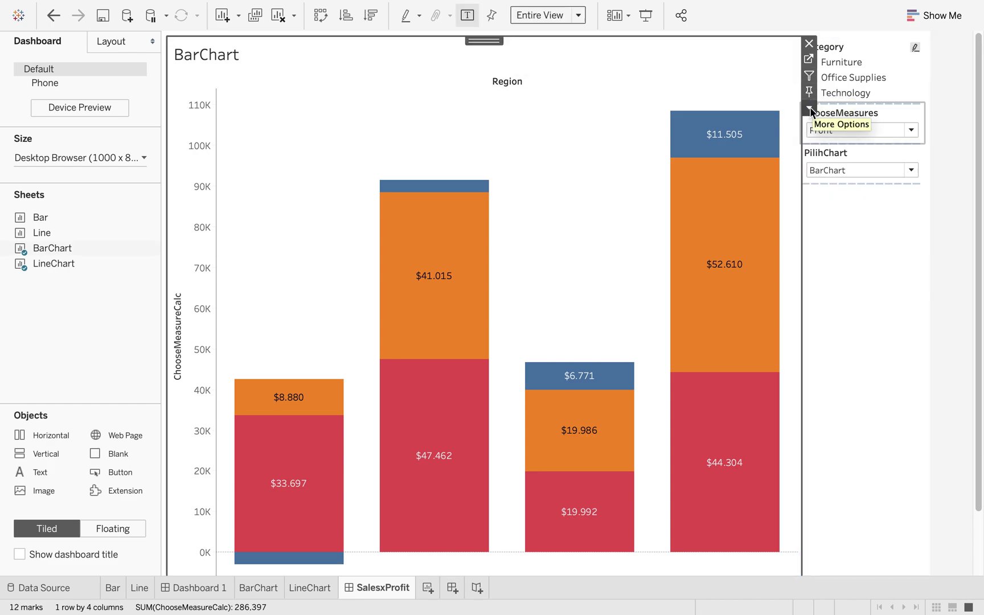
click(809, 109)
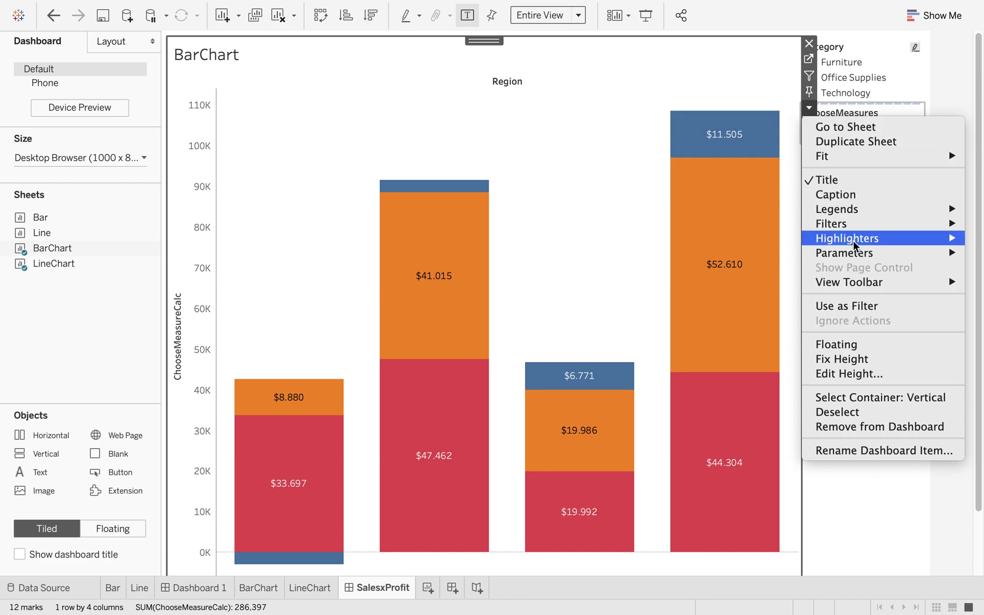
mouse_move(858, 216)
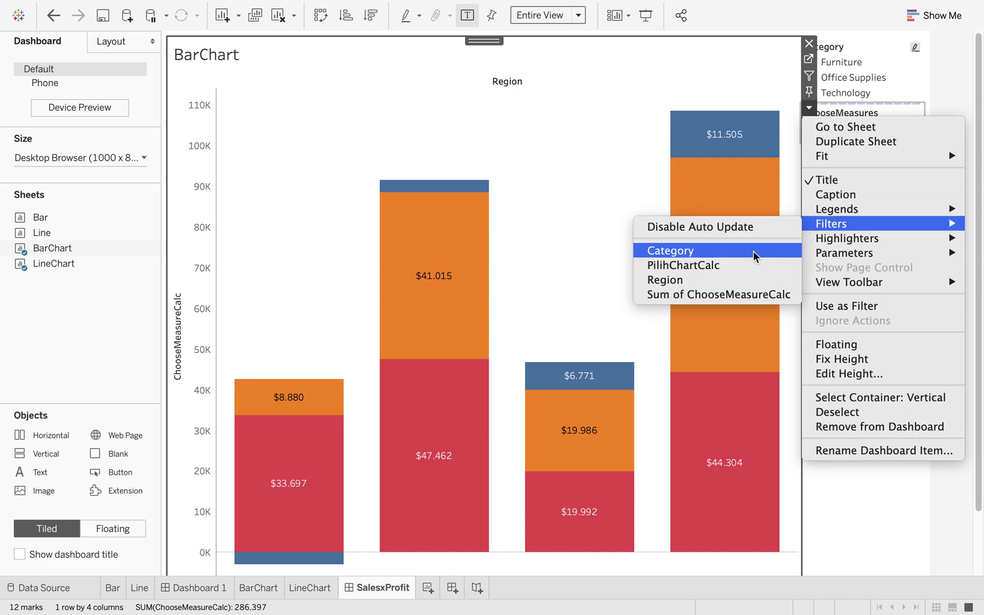
click(752, 255)
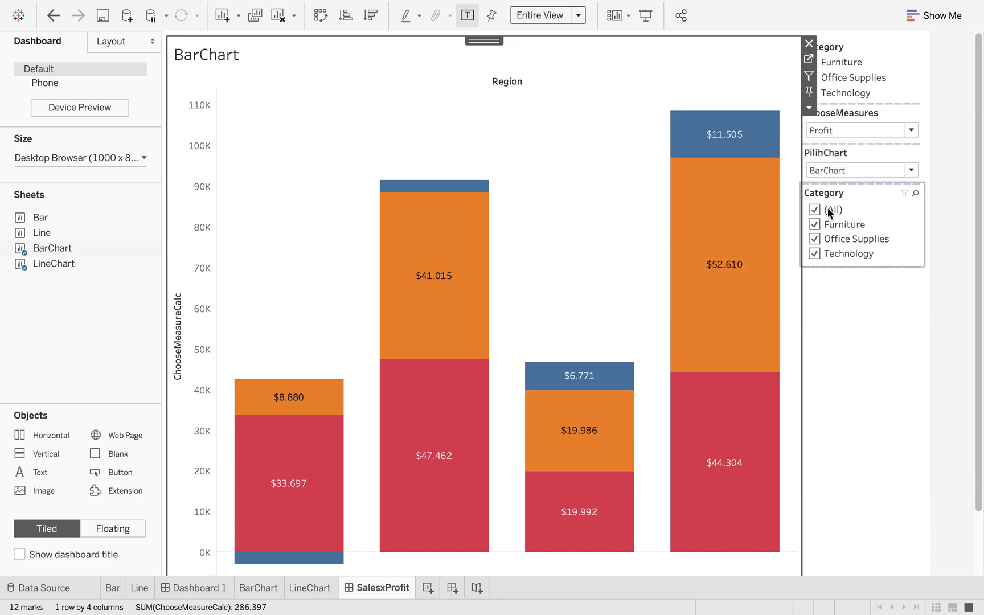
Step: Test the Category filter by clearing and reselecting all categories, deselecting Furniture, Technology and Office Supplies, and selecting all again
click(815, 211)
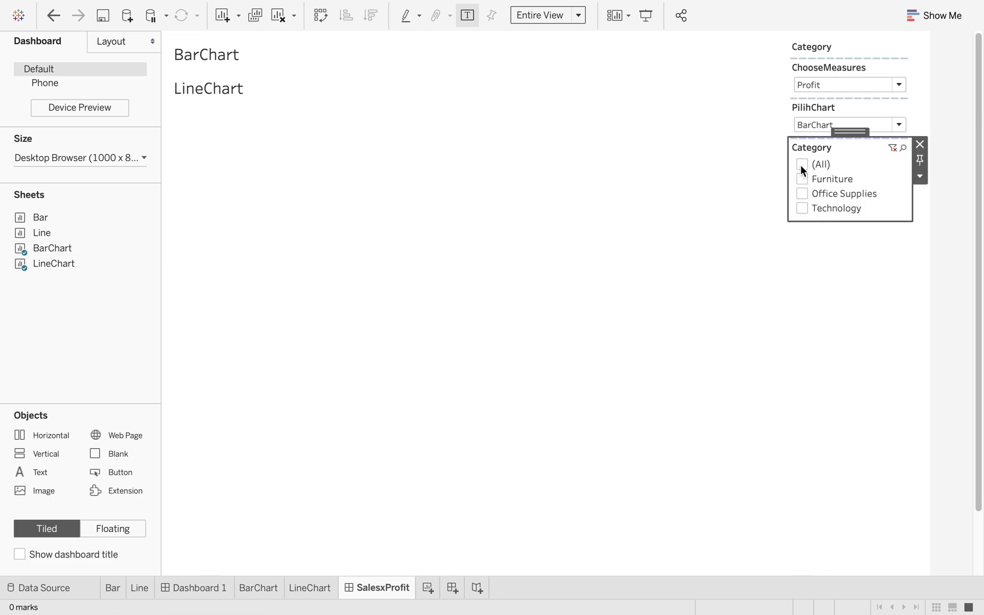
click(802, 165)
click(815, 209)
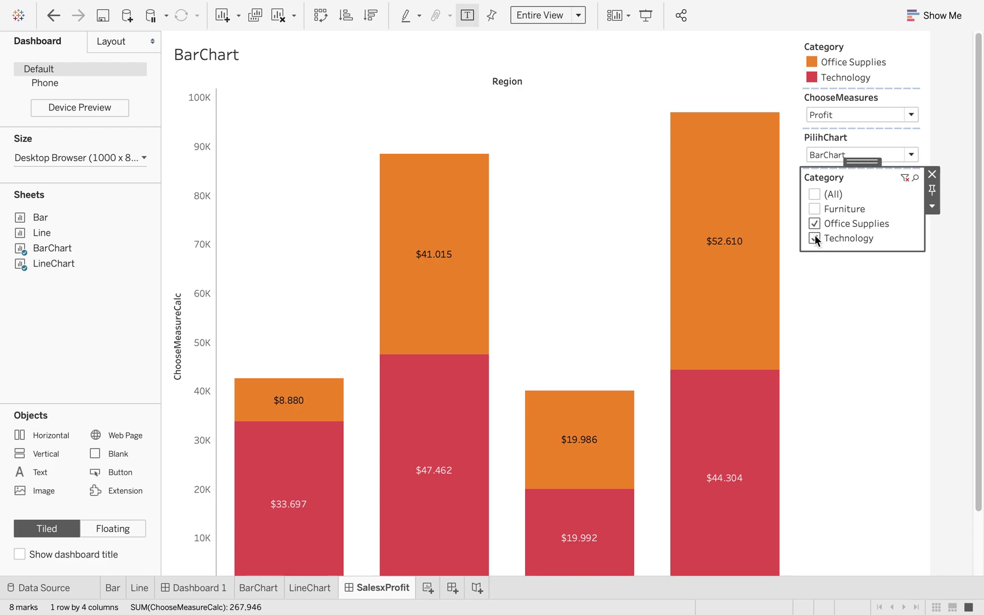
click(815, 238)
click(815, 208)
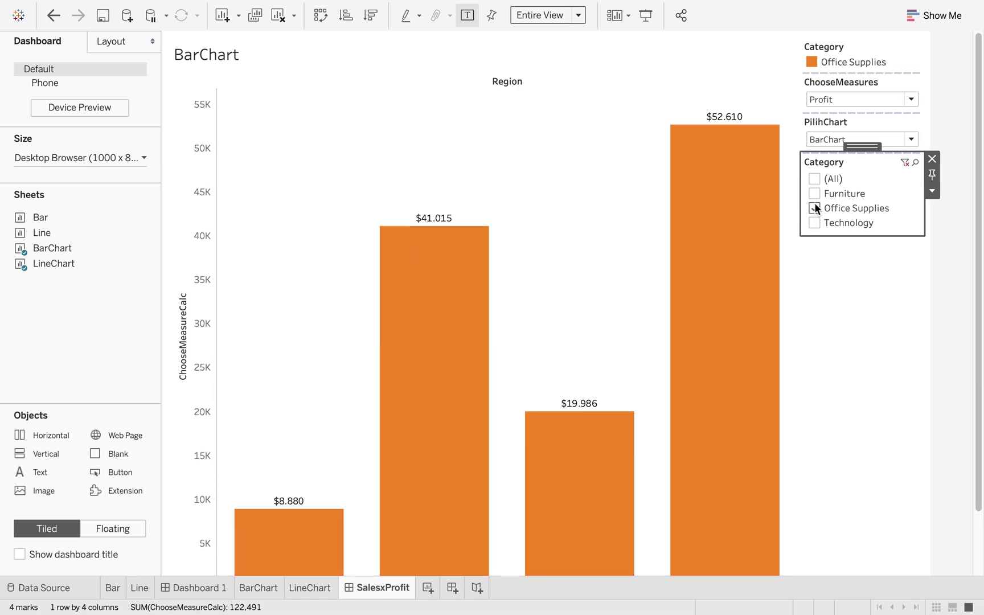
click(803, 164)
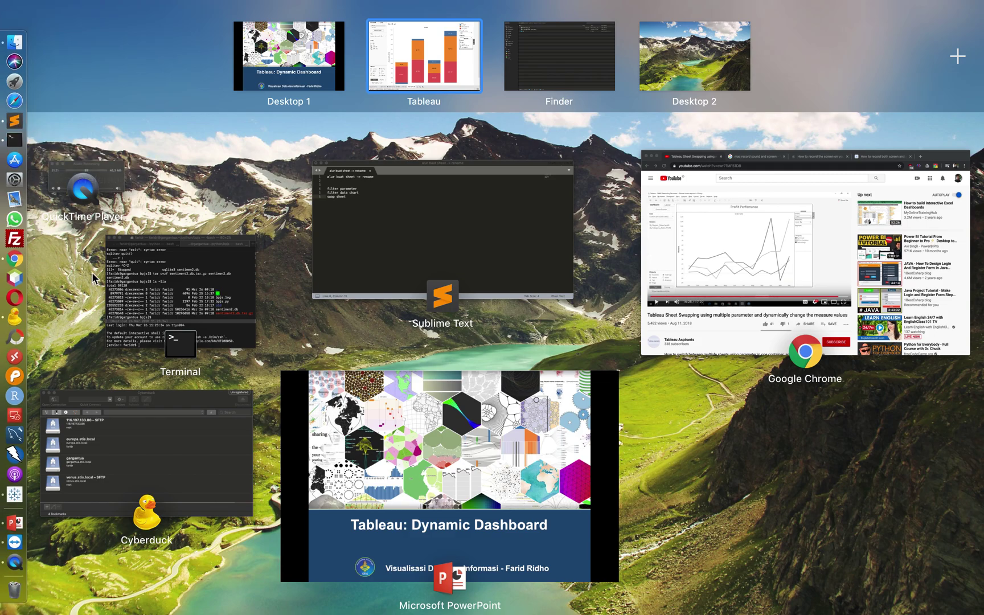
click(21, 568)
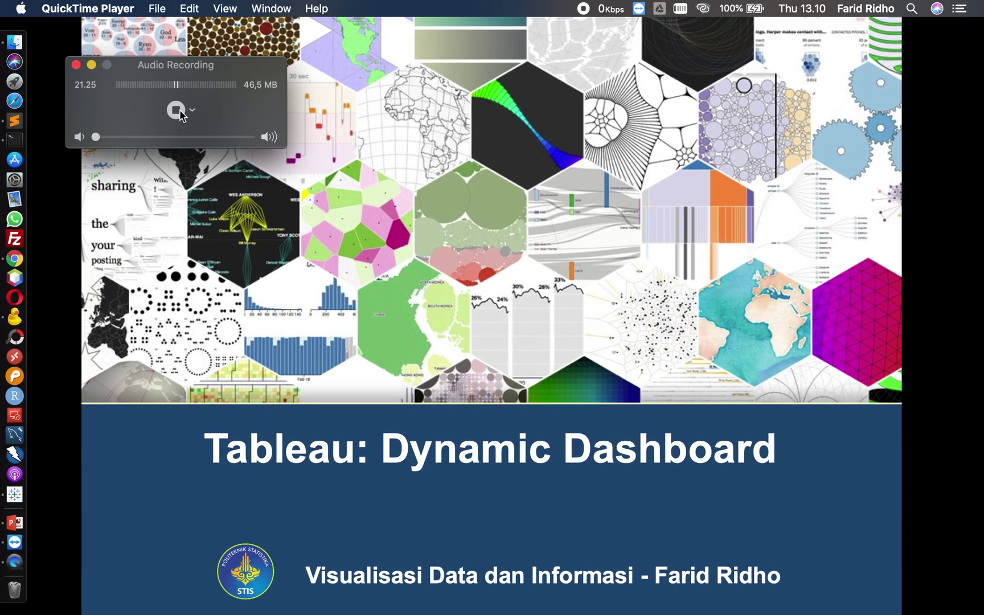